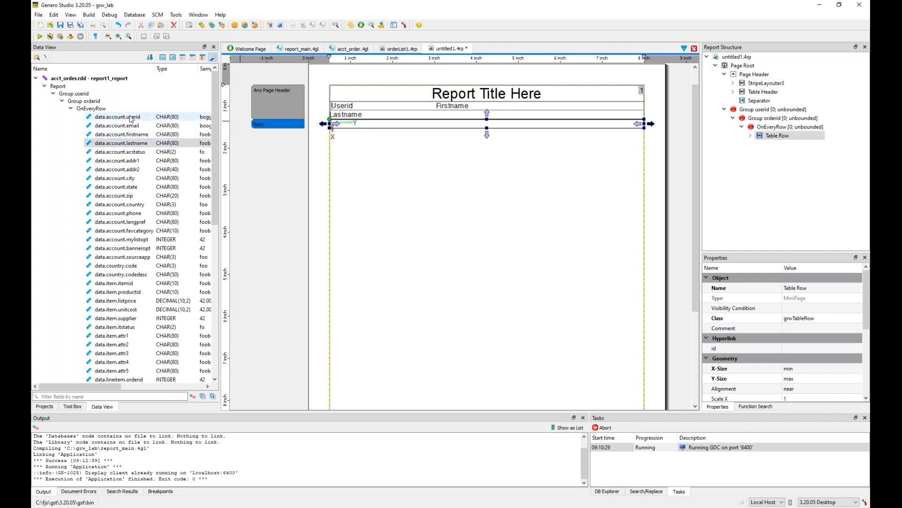
# Add the account userid, firstname and lastname fields to the Table Row under OnEveryRow.
pyautogui.doubleClick(136, 117)
pyautogui.doubleClick(137, 135)
pyautogui.doubleClick(138, 144)
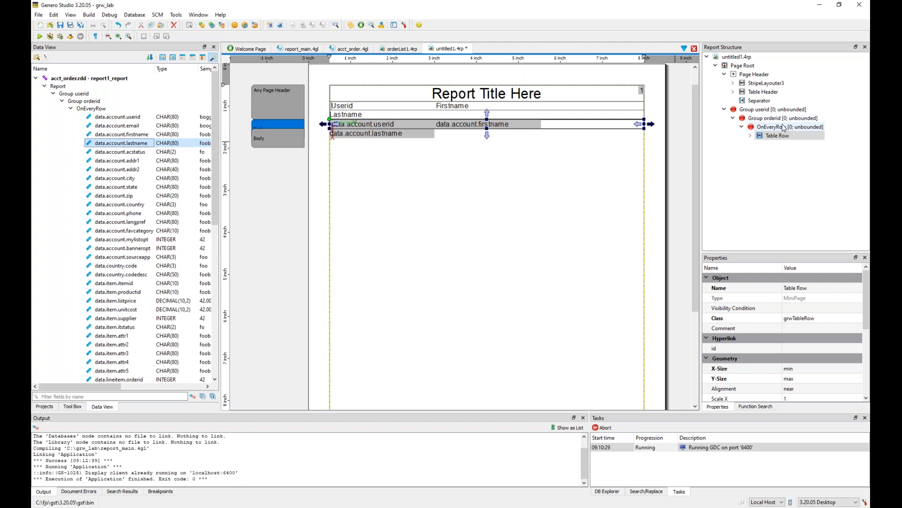
# Save the report as C:\grw_lab\bin\demo1.4rp and insert it in the project's reports folder.
pyautogui.click(63, 27)
pyautogui.doubleClick(370, 200)
pyautogui.write('b\\bin\\demo1.4rp')
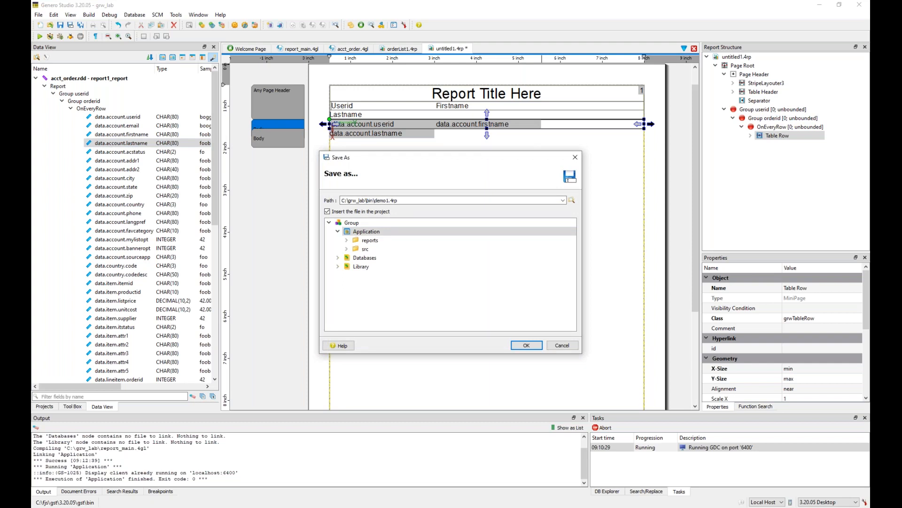
pyautogui.click(364, 241)
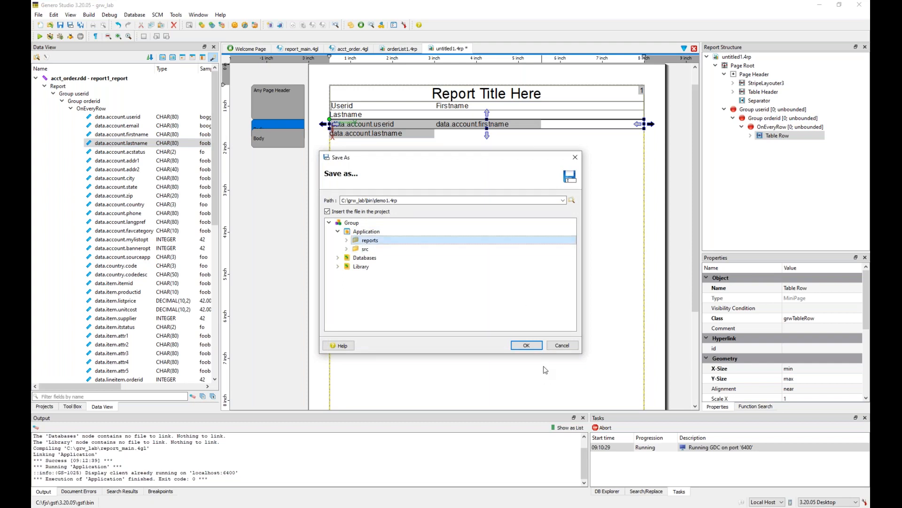
pyautogui.click(527, 346)
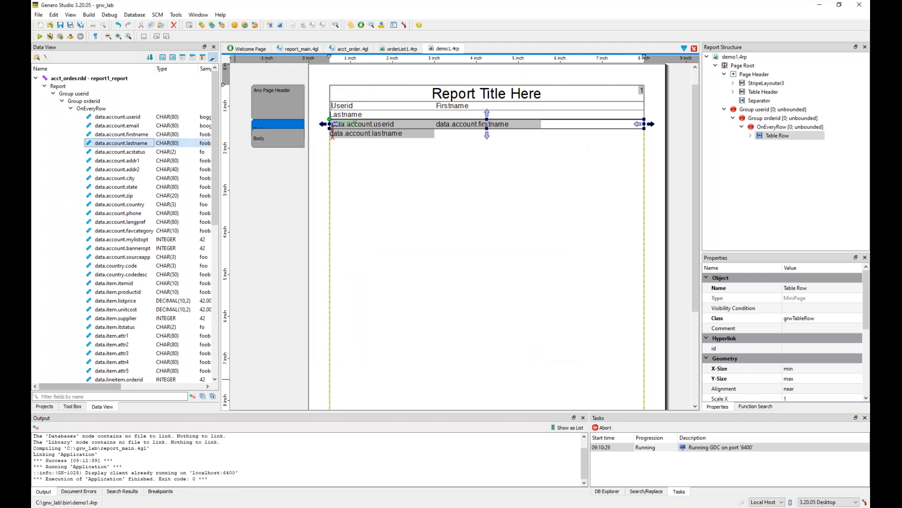
# Set reportname to "demo1.4rp" in report_main.4gl and save the source file.
pyautogui.click(44, 406)
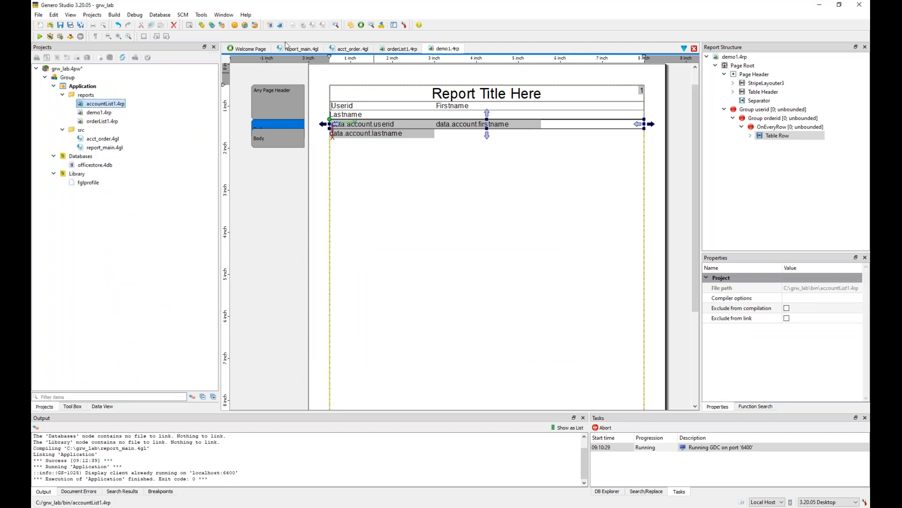
pyautogui.click(300, 49)
pyautogui.doubleClick(338, 111)
pyautogui.write('demo1')
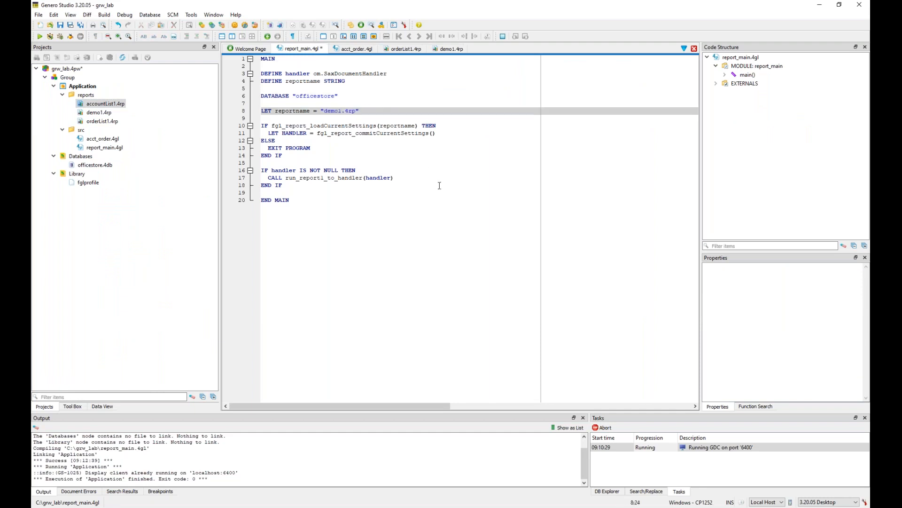
pyautogui.click(461, 208)
pyautogui.hotkey('ctrl', 's')
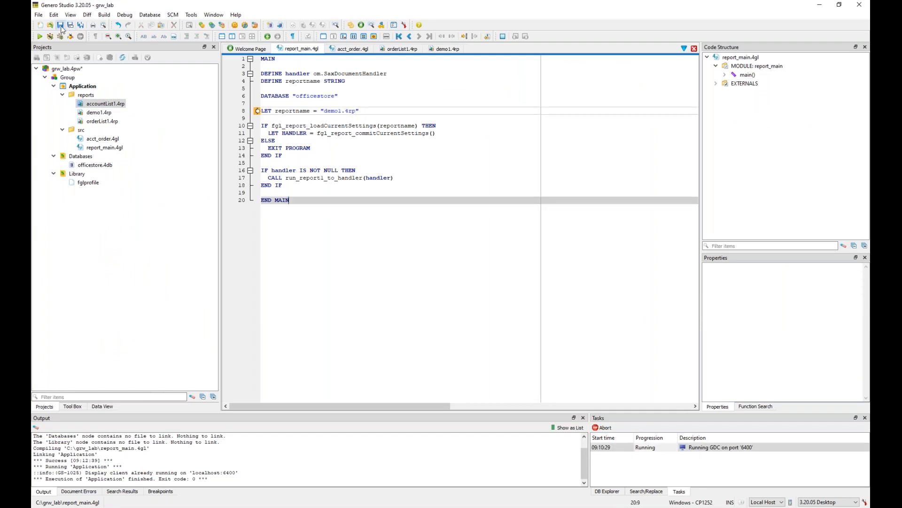
# In demo1.4rp, change the width("M") multiplier in the Userid column title's X-Size expression to 10.
pyautogui.click(446, 49)
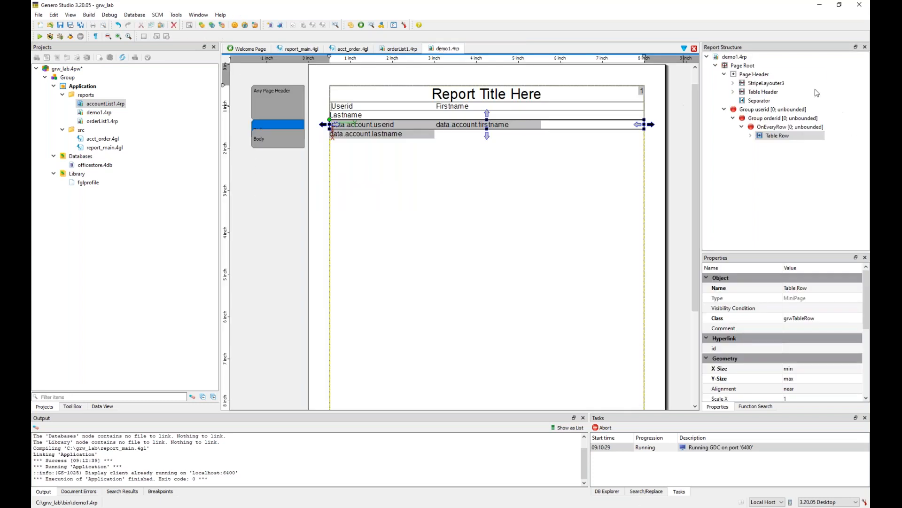
pyautogui.click(745, 66)
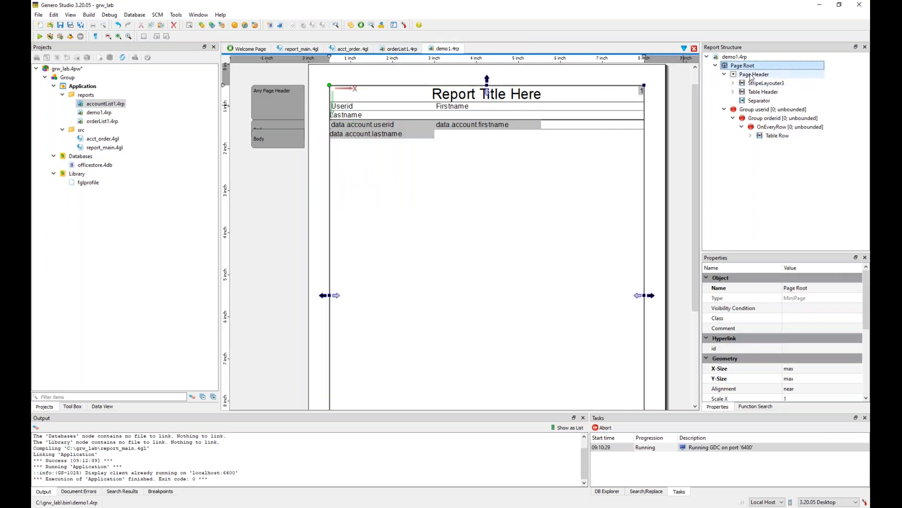
pyautogui.click(754, 75)
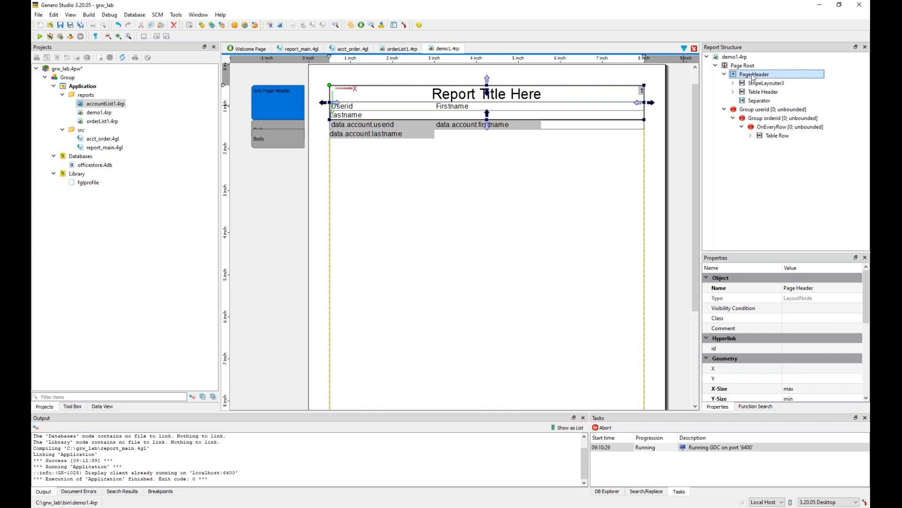
pyautogui.click(777, 135)
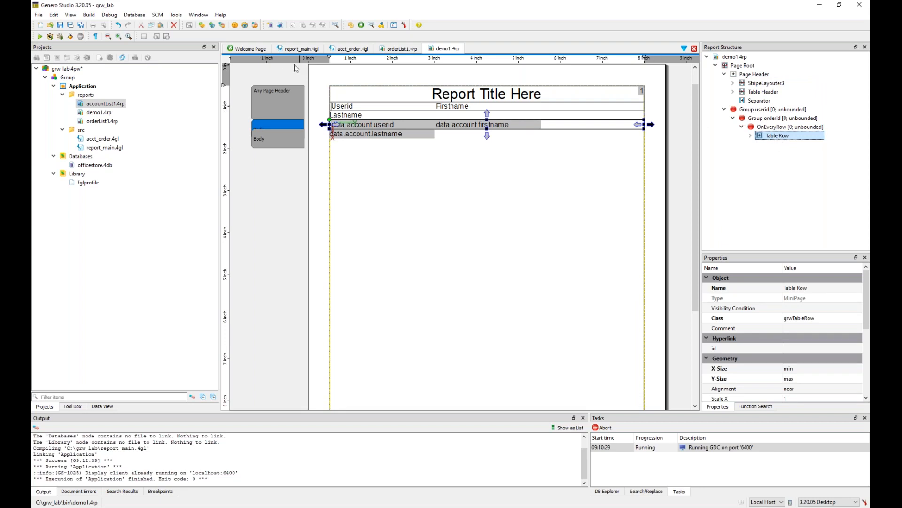
pyautogui.click(390, 109)
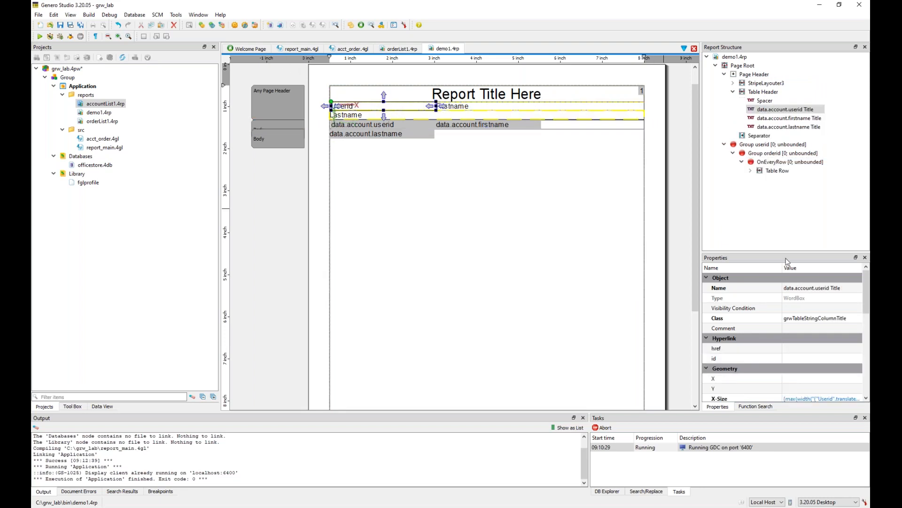
pyautogui.scroll(-3, 760, 329)
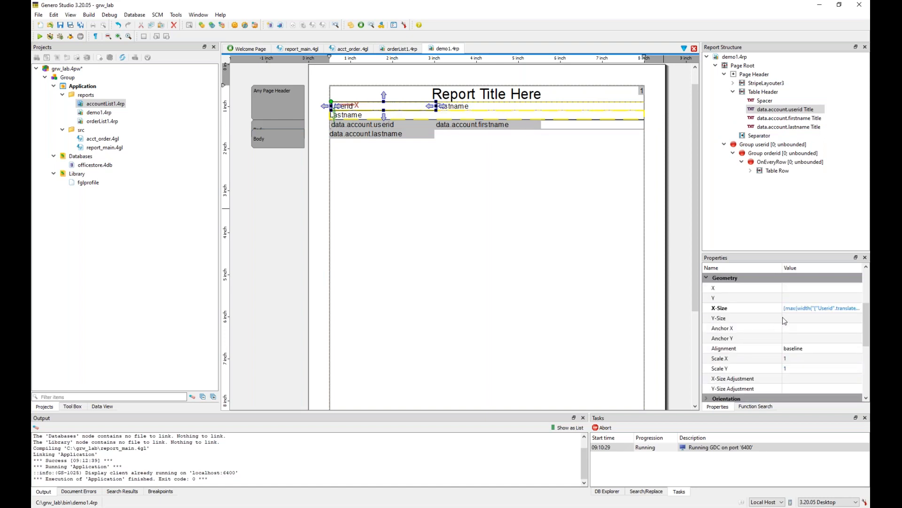
pyautogui.click(814, 310)
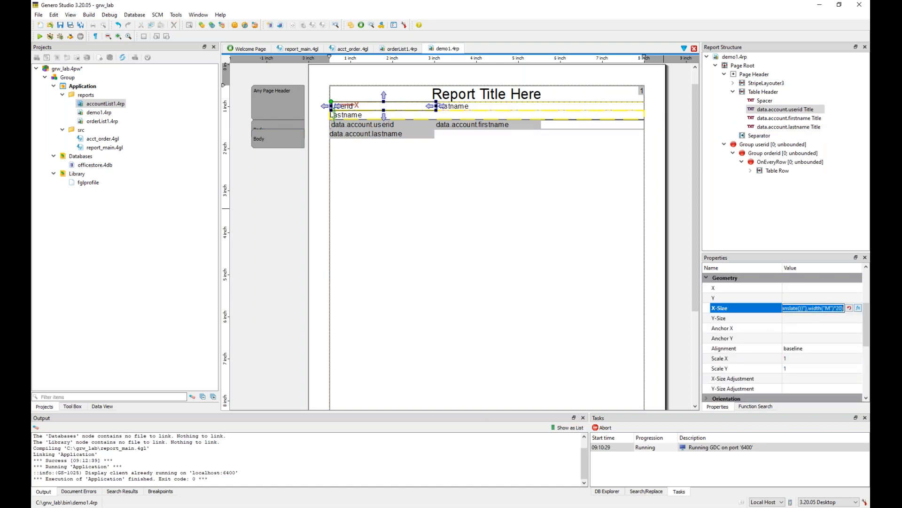
pyautogui.click(845, 312)
pyautogui.press('BackSpace')
pyautogui.press('BackSpace')
pyautogui.write('1')
pyautogui.press('Return')
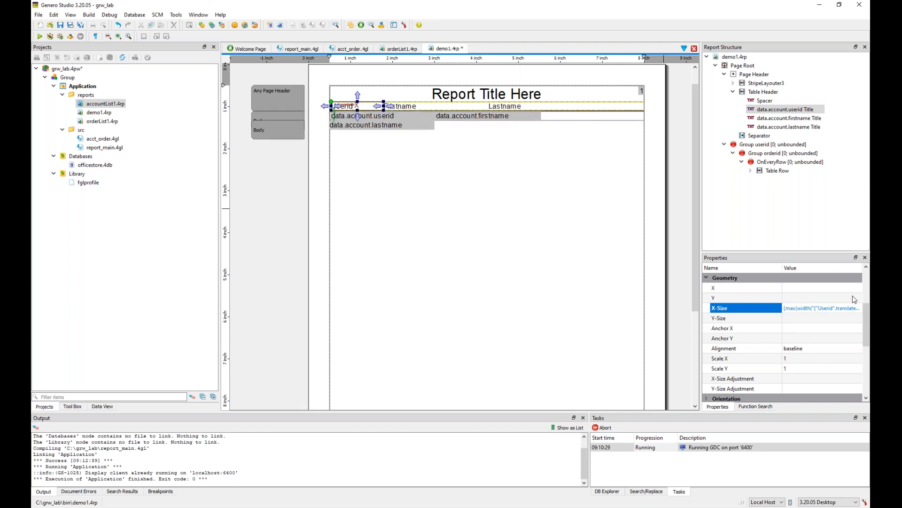
# Set the X-Size of the userid value field in the table row to width("M")*10.
pyautogui.click(371, 116)
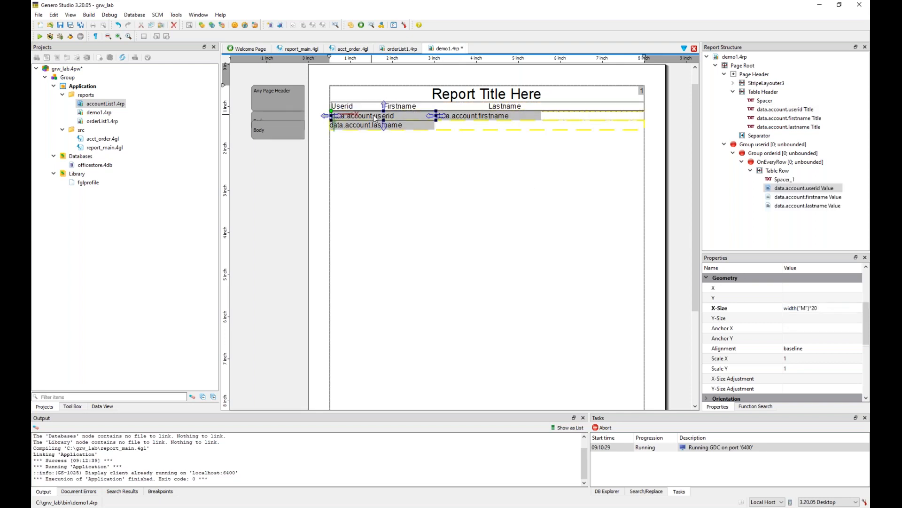
pyautogui.click(818, 309)
pyautogui.doubleClick(816, 309)
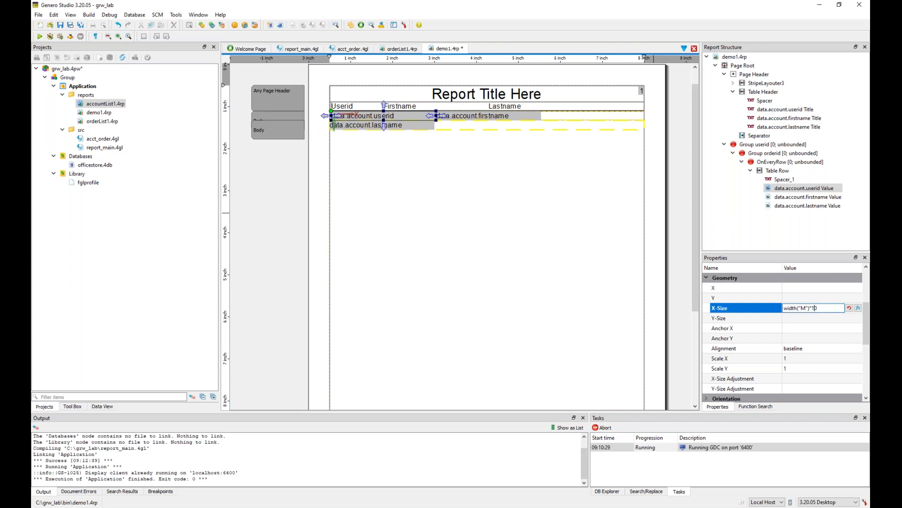
pyautogui.write('10')
pyautogui.press('Return')
pyautogui.click(547, 236)
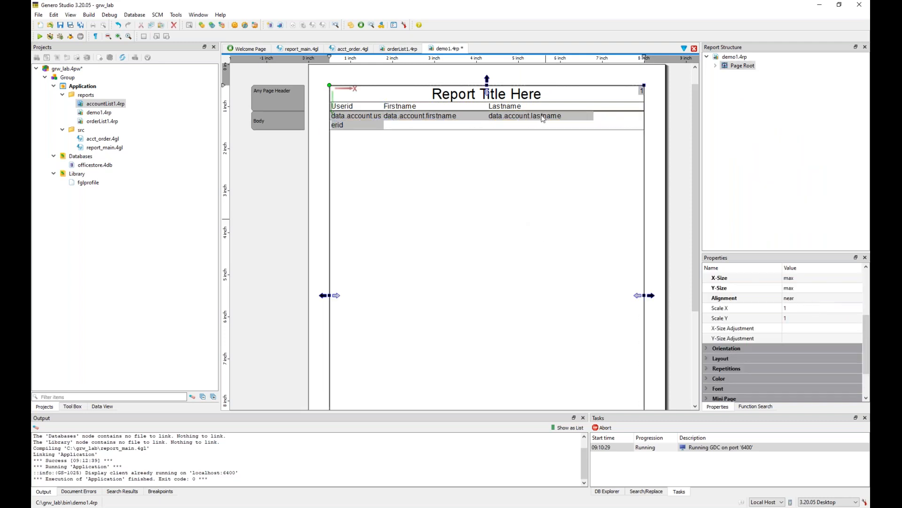
# Save the report design, then run the application from report_main.4gl and review both pages of the generated report.
pyautogui.click(60, 25)
pyautogui.click(306, 49)
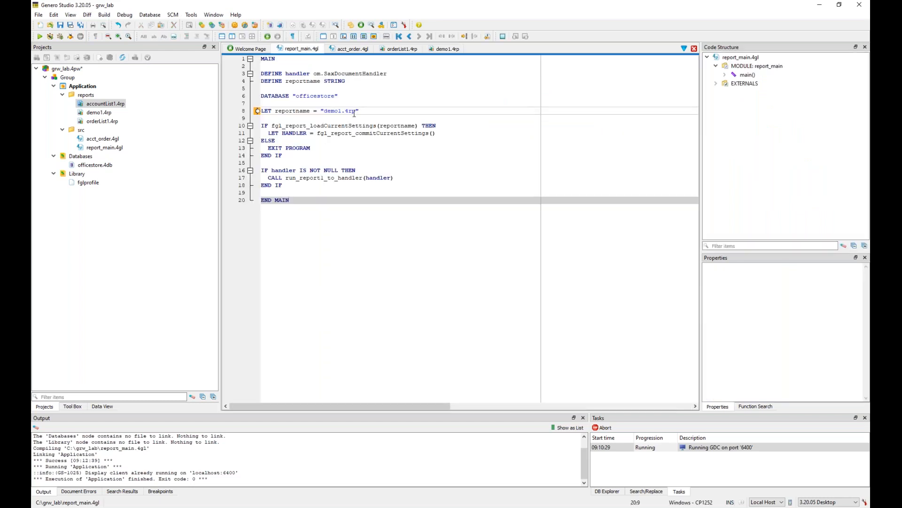
pyautogui.click(40, 37)
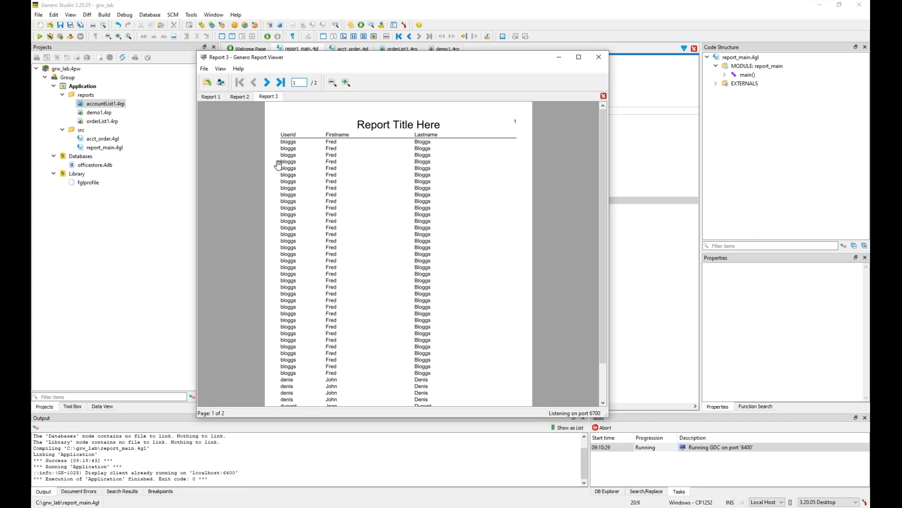
pyautogui.scroll(-2, 280, 167)
pyautogui.scroll(2, 284, 175)
pyautogui.scroll(-2, 298, 184)
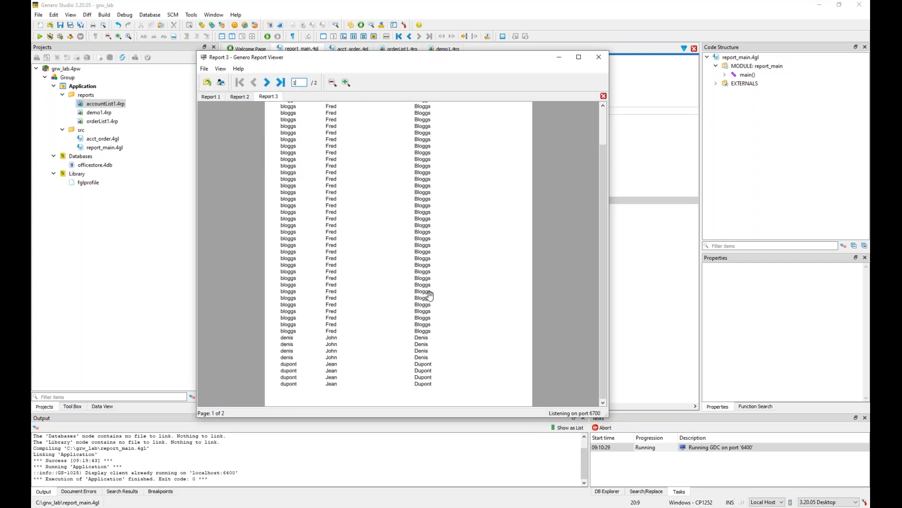
pyautogui.click(277, 84)
pyautogui.scroll(-2, 336, 154)
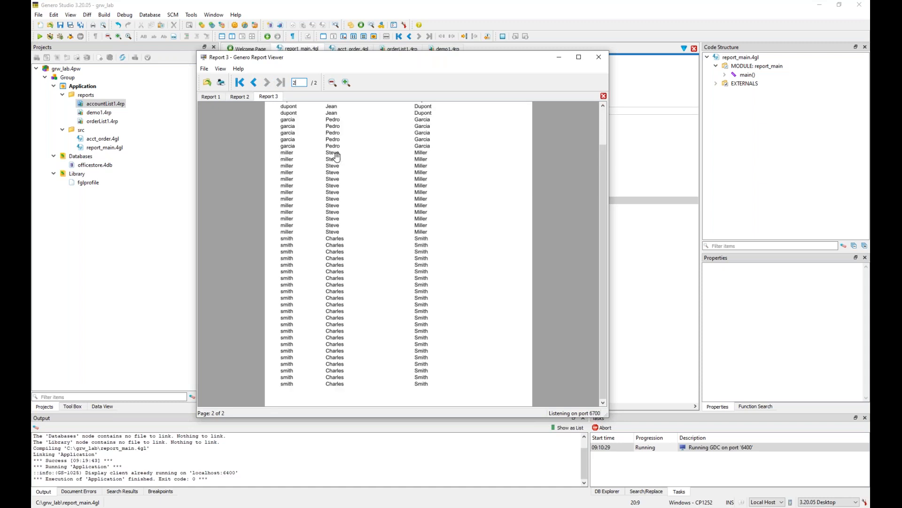
pyautogui.scroll(2, 337, 157)
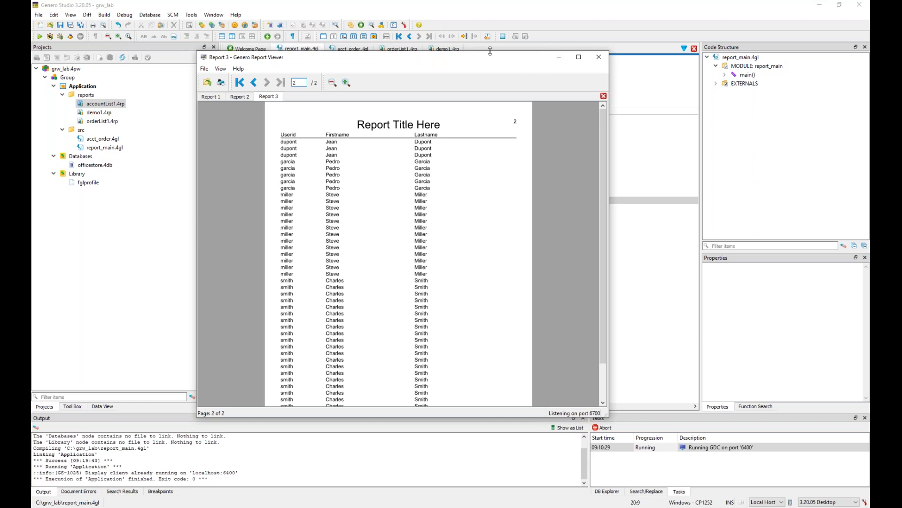
# Make the Page Root of demo1.4rp repeat on the Group userid trigger and expand the resulting report structure.
pyautogui.click(532, 18)
pyautogui.click(448, 48)
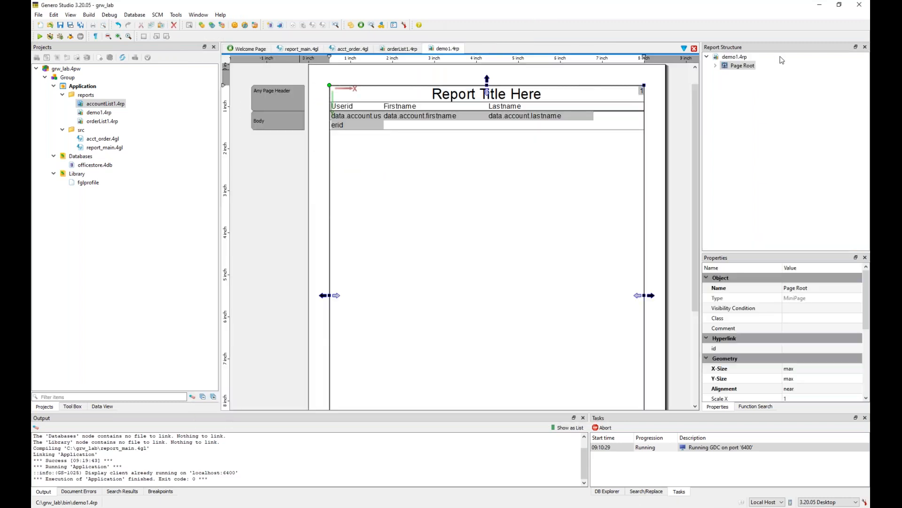
pyautogui.click(716, 65)
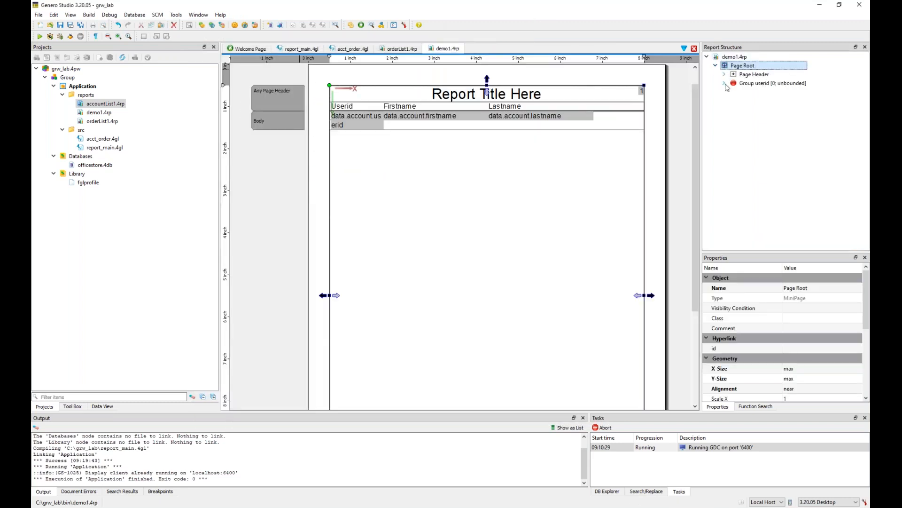
pyautogui.rightClick(747, 68)
pyautogui.moveTo(756, 127)
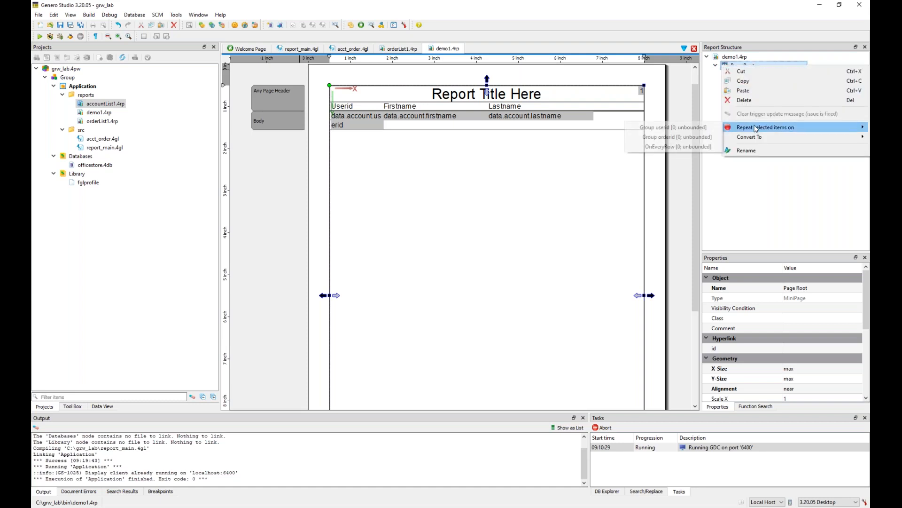
pyautogui.click(706, 131)
pyautogui.click(724, 75)
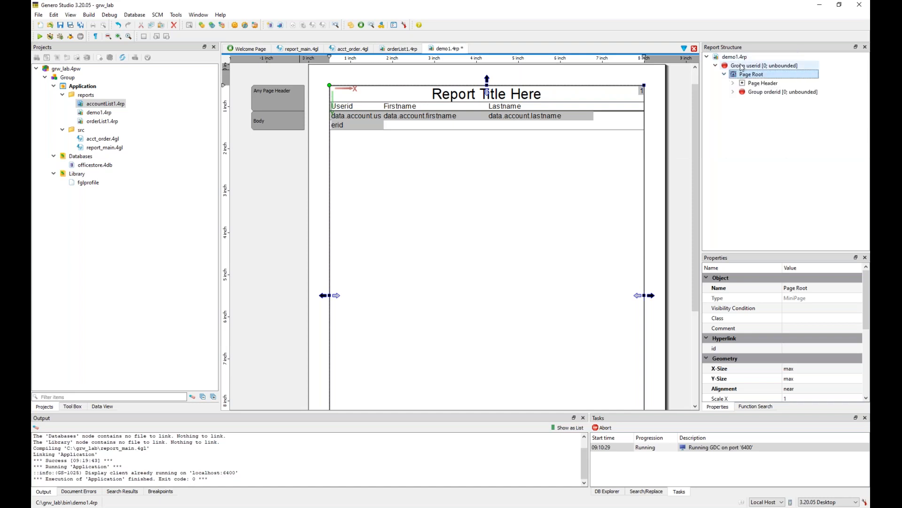
pyautogui.click(734, 92)
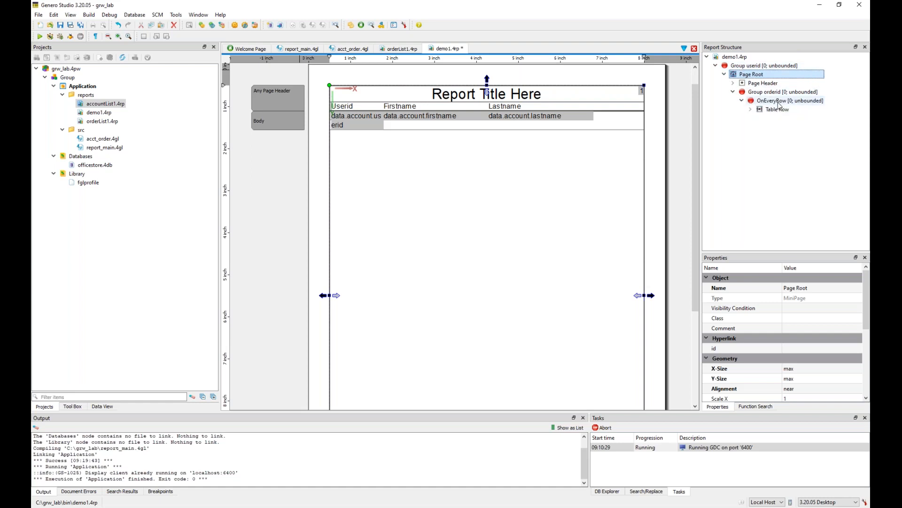
# Save the modified design, rerun the application and page through the generated report up to page 6.
pyautogui.click(64, 26)
pyautogui.click(40, 37)
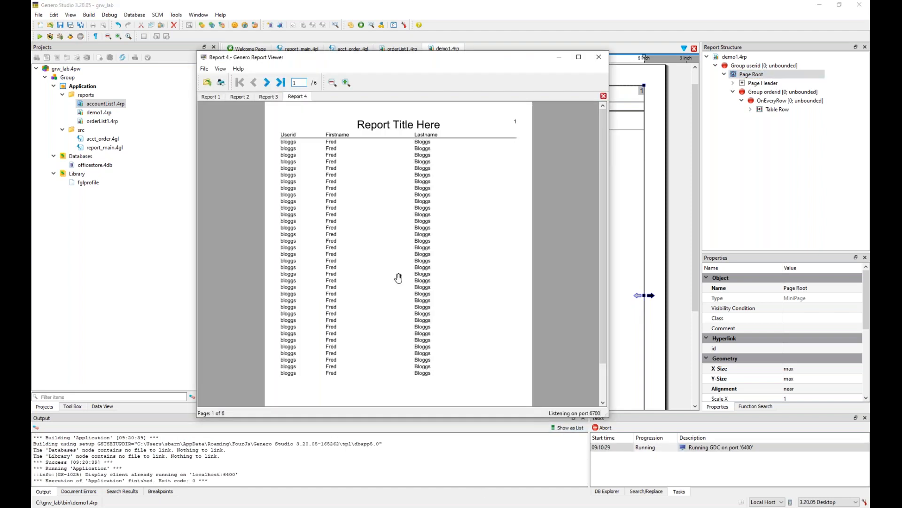
pyautogui.scroll(-1, 357, 216)
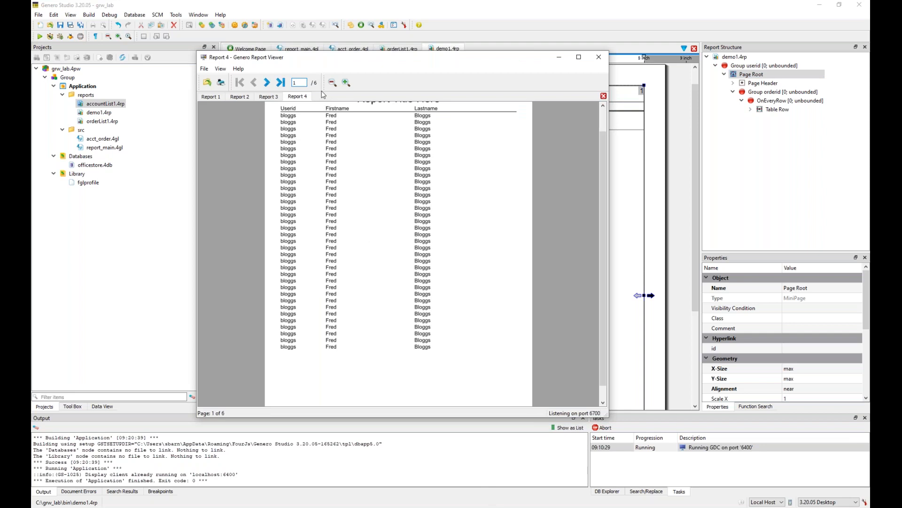
pyautogui.scroll(1, 320, 115)
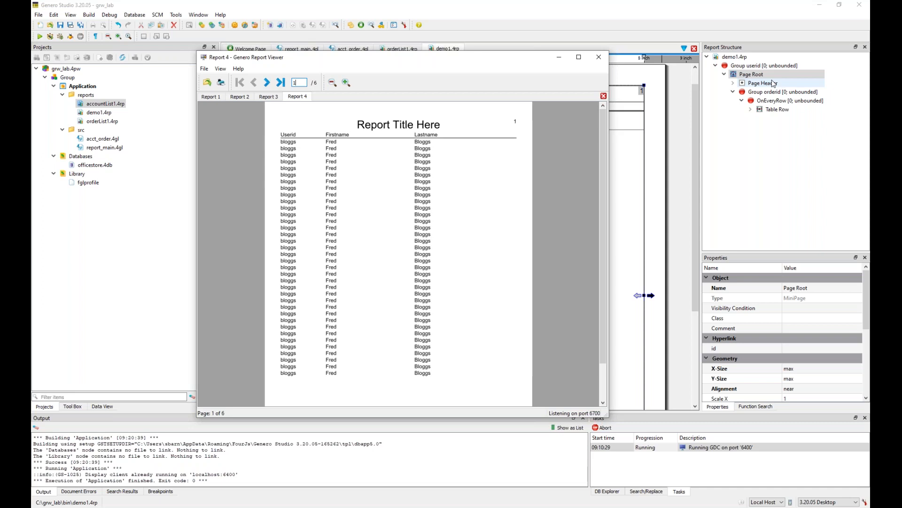
pyautogui.click(267, 83)
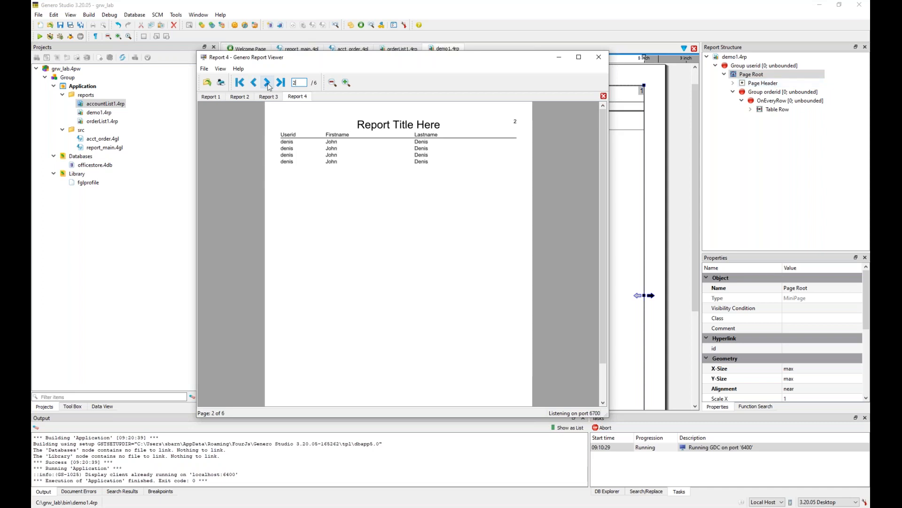
pyautogui.click(267, 83)
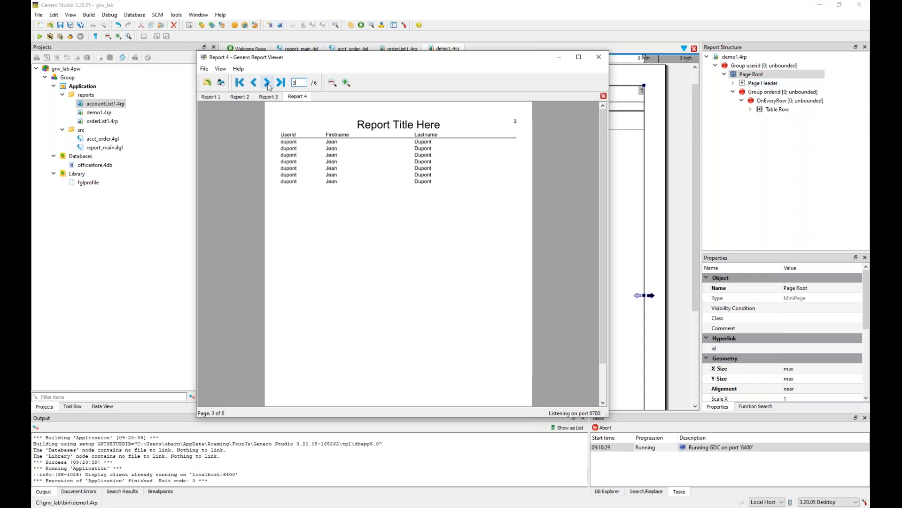
pyautogui.click(266, 83)
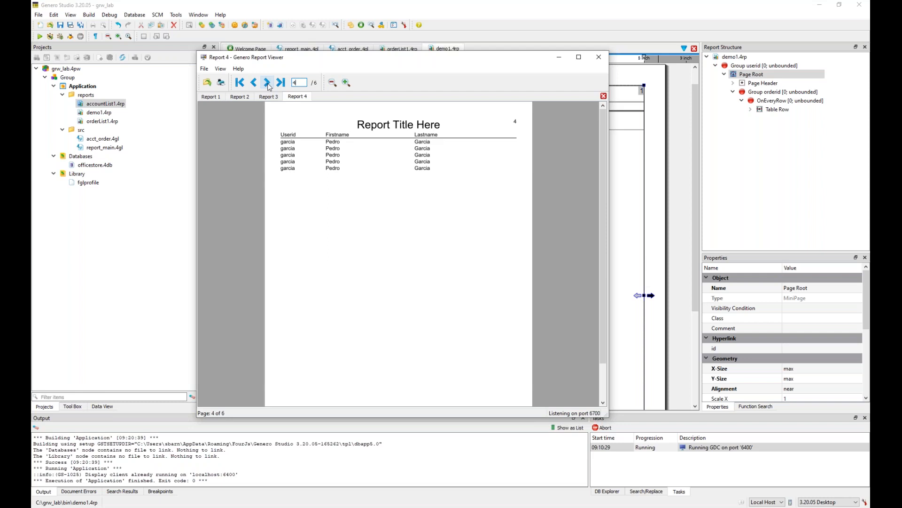
pyautogui.click(267, 83)
pyautogui.click(267, 82)
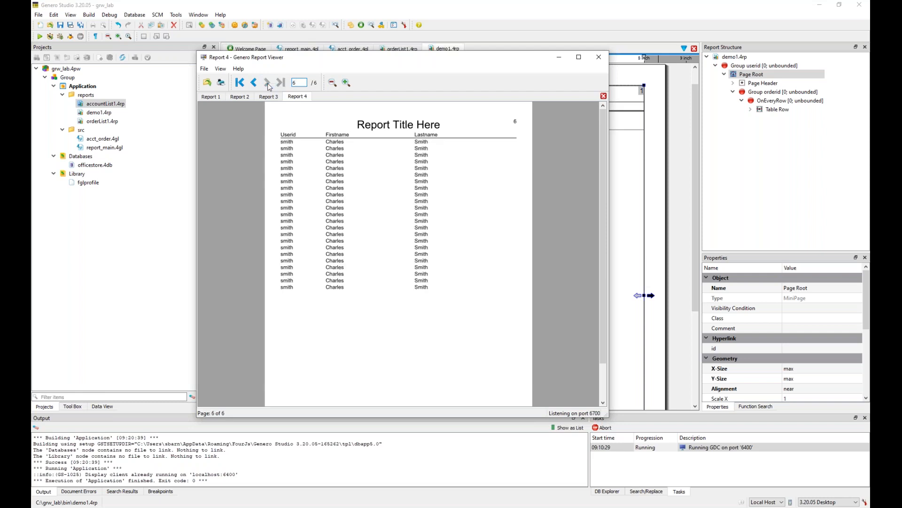
# Make the Page Root of demo1.4rp repeat on the Group orderid trigger and save the design.
pyautogui.rightClick(757, 78)
pyautogui.moveTo(770, 139)
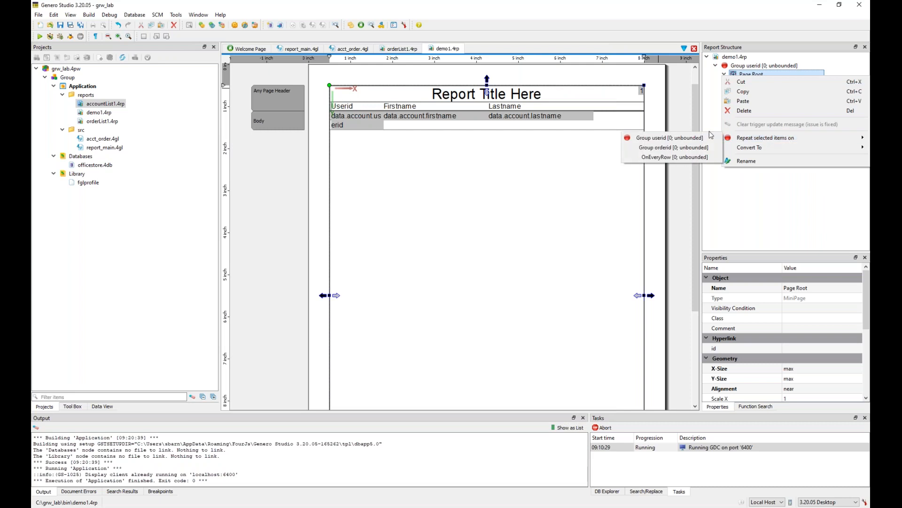
pyautogui.click(682, 147)
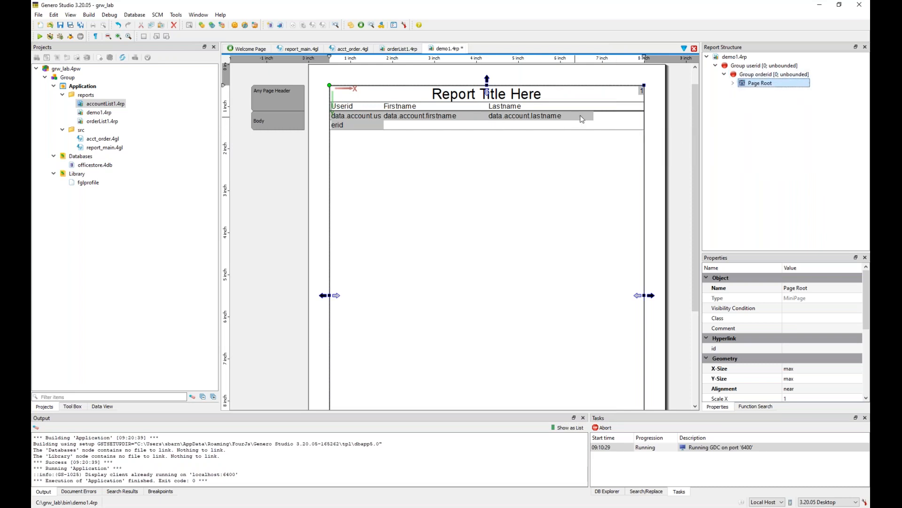
pyautogui.click(60, 25)
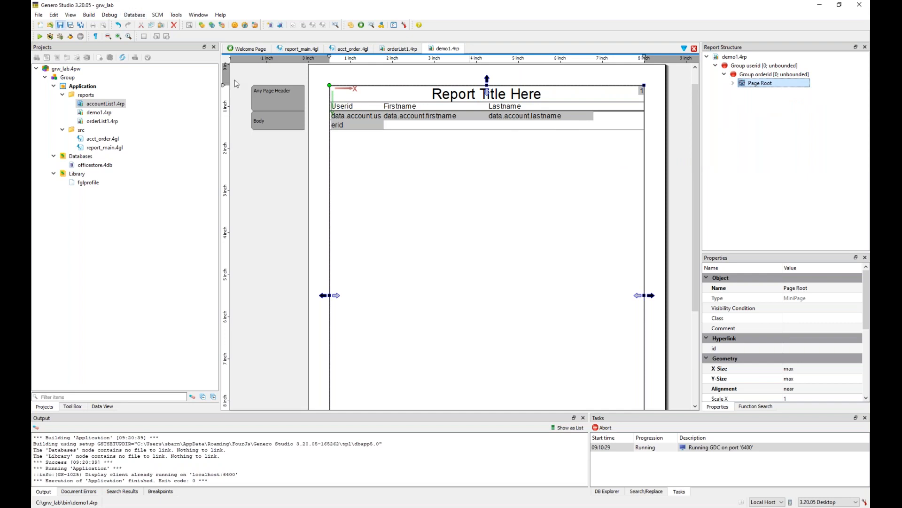
# Rerun the application and page through the newly generated report up to page 8.
pyautogui.click(40, 36)
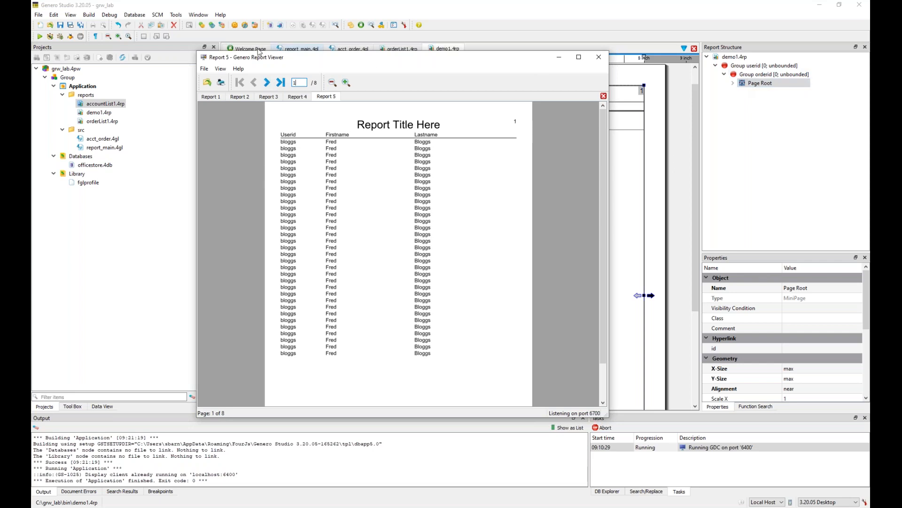
pyautogui.click(268, 83)
pyautogui.click(268, 84)
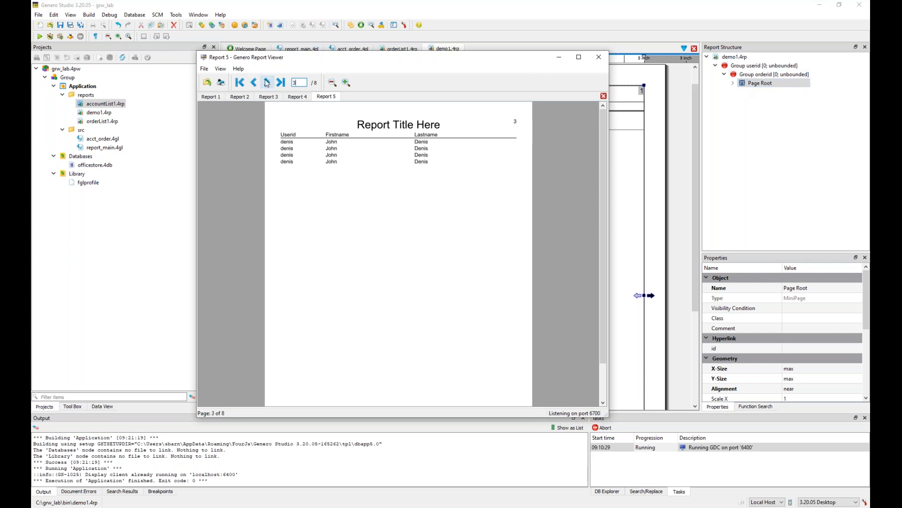
pyautogui.click(268, 83)
pyautogui.click(267, 84)
pyautogui.click(267, 83)
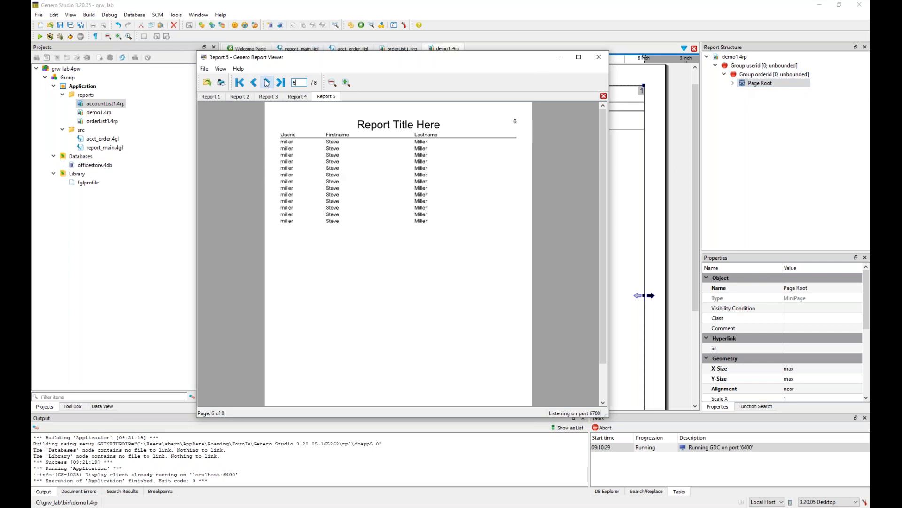
pyautogui.click(267, 84)
pyautogui.click(268, 83)
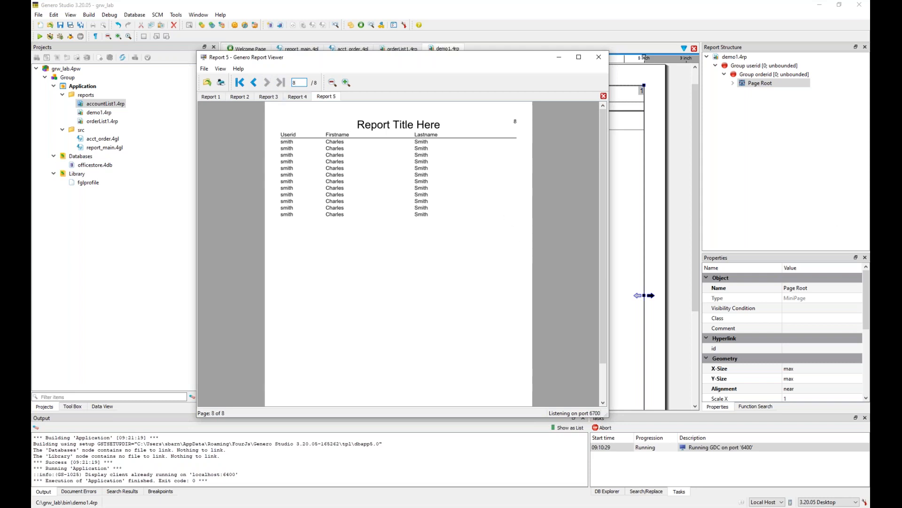
# Switch to the PowerPoint slide show, advance to the slide on positioning Table Row under OnEveryRow, and return to Genero Studio.
pyautogui.click(327, 444)
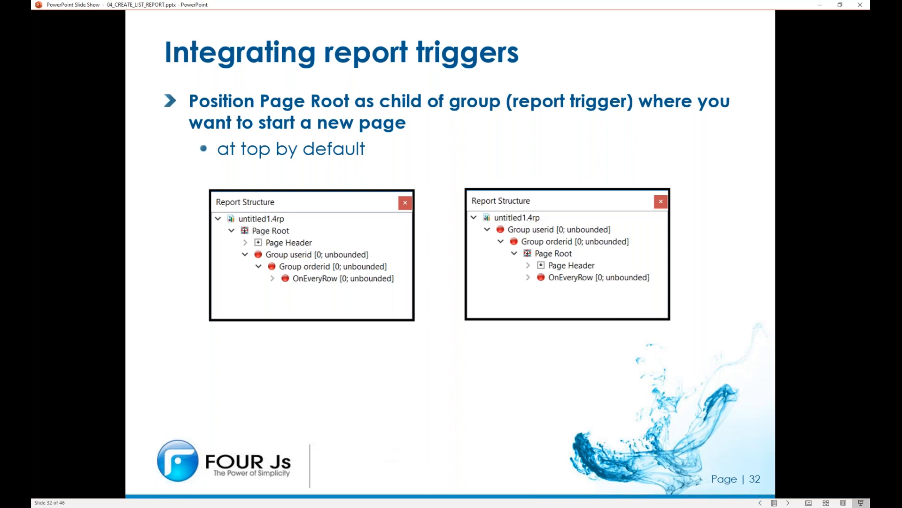
pyautogui.press('Right')
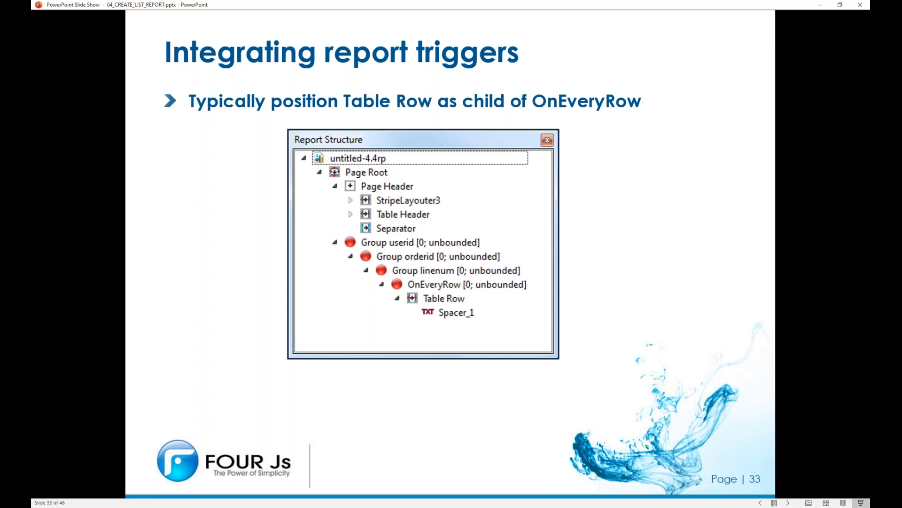
pyautogui.moveTo(406, 506)
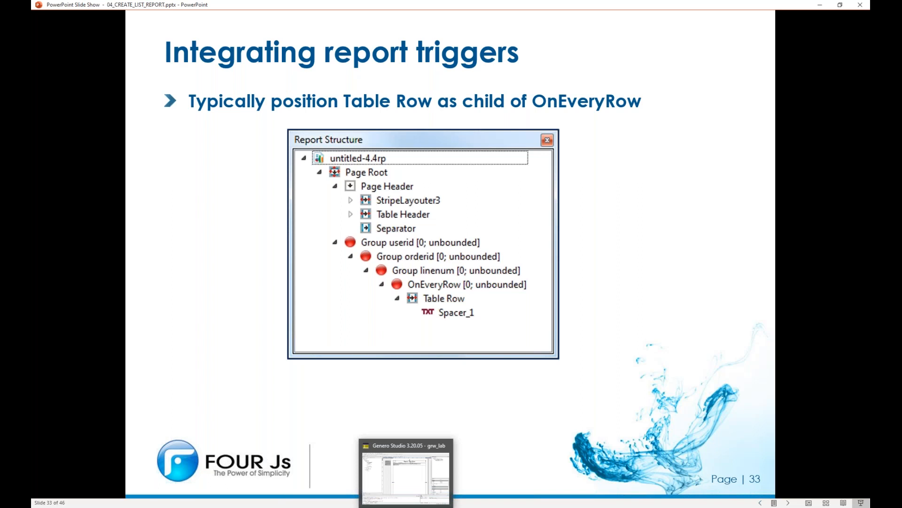
pyautogui.click(406, 472)
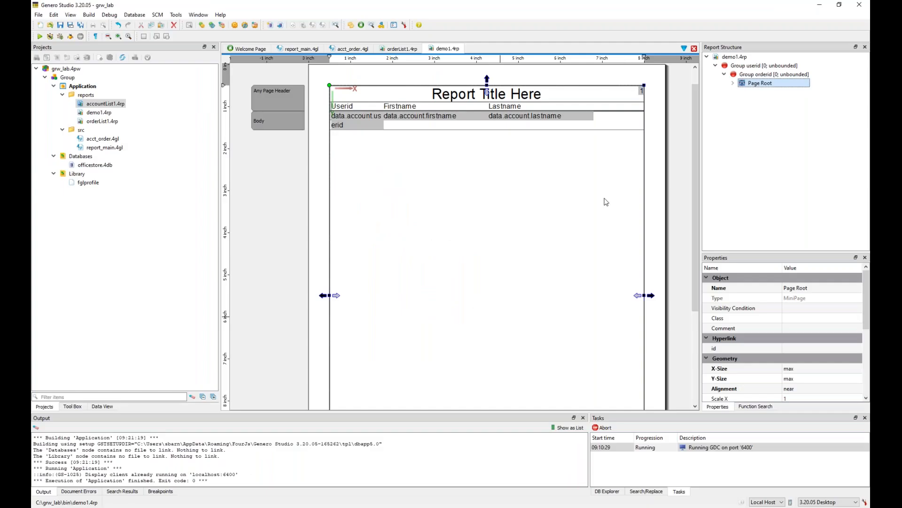
# Open accountList1.4rp and expand its report structure to examine where Table Row sits under Group userid.
pyautogui.doubleClick(106, 104)
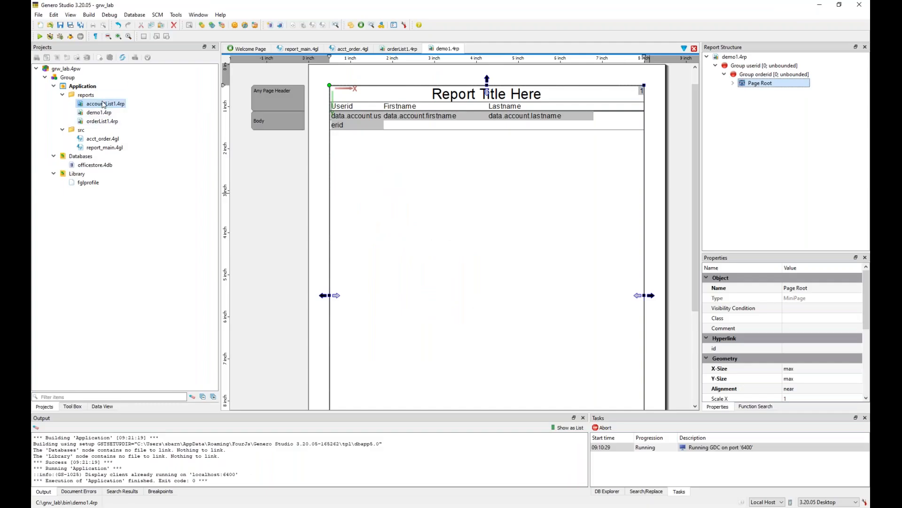
pyautogui.click(707, 57)
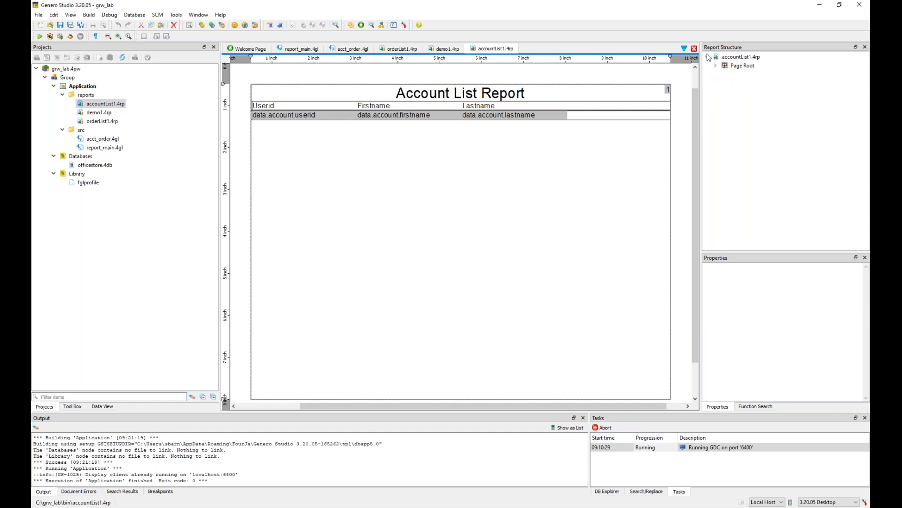
pyautogui.click(716, 66)
pyautogui.click(724, 83)
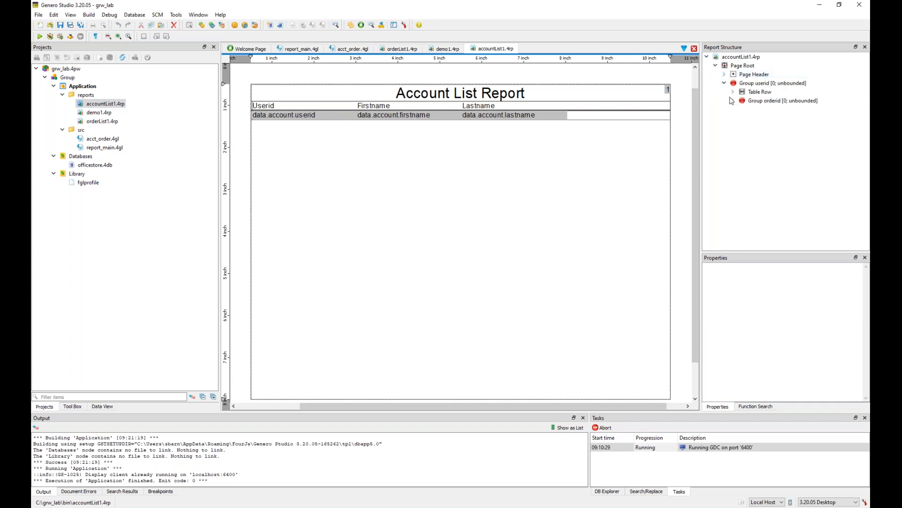
pyautogui.click(757, 93)
pyautogui.click(761, 85)
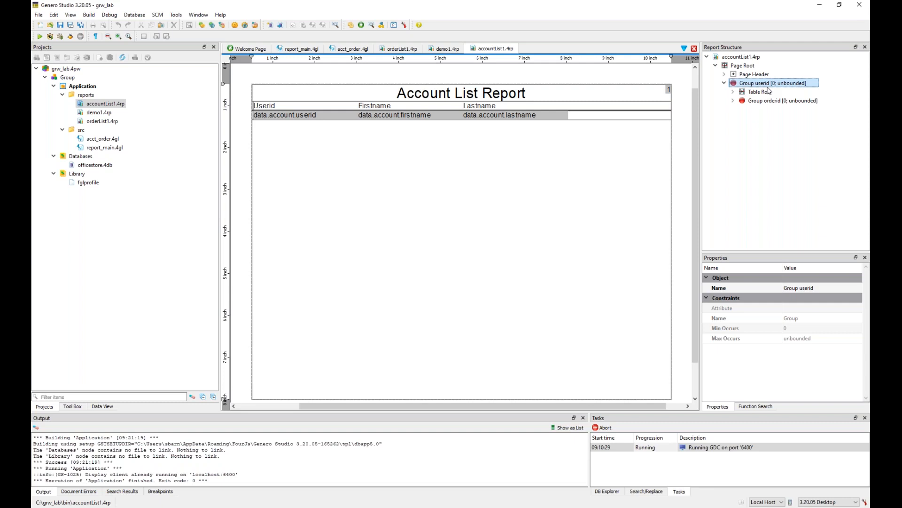
pyautogui.click(768, 92)
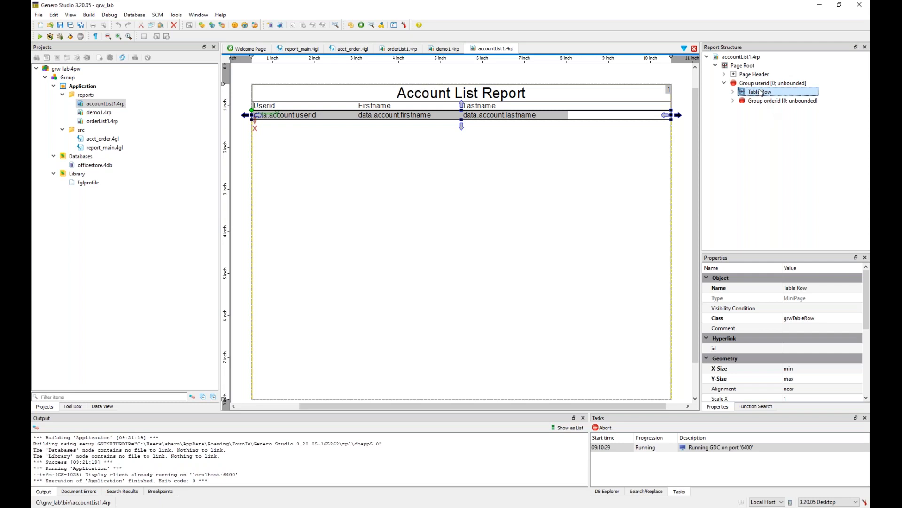
pyautogui.press('Up')
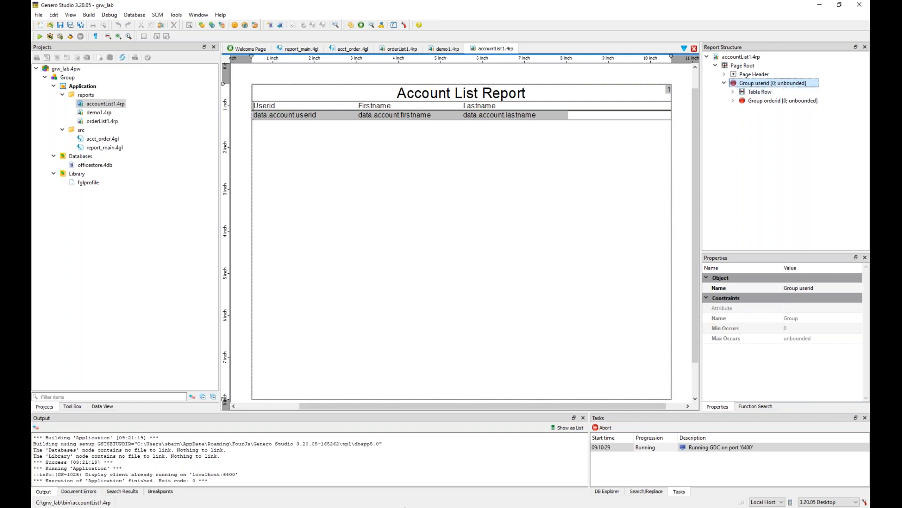
# Switch to the PowerPoint slide show and advance to the slide on adding layout nodes and report objects.
pyautogui.click(291, 488)
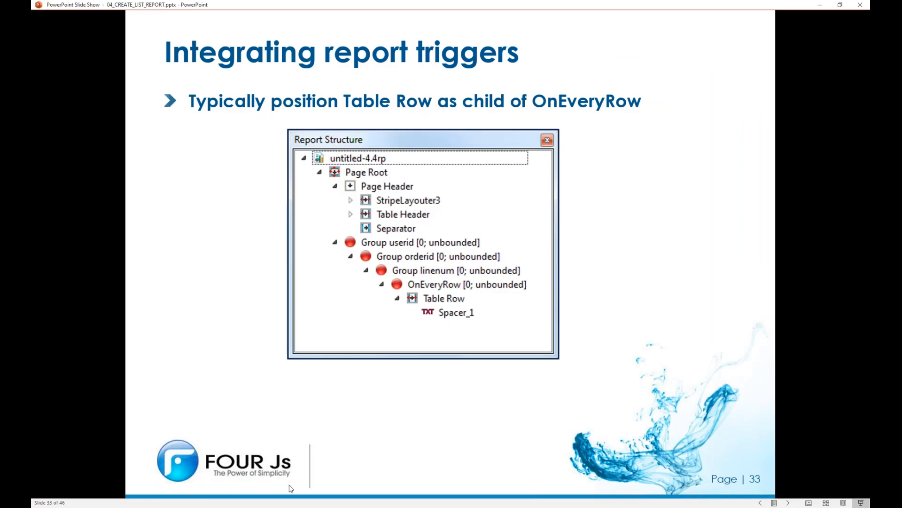
pyautogui.click(291, 488)
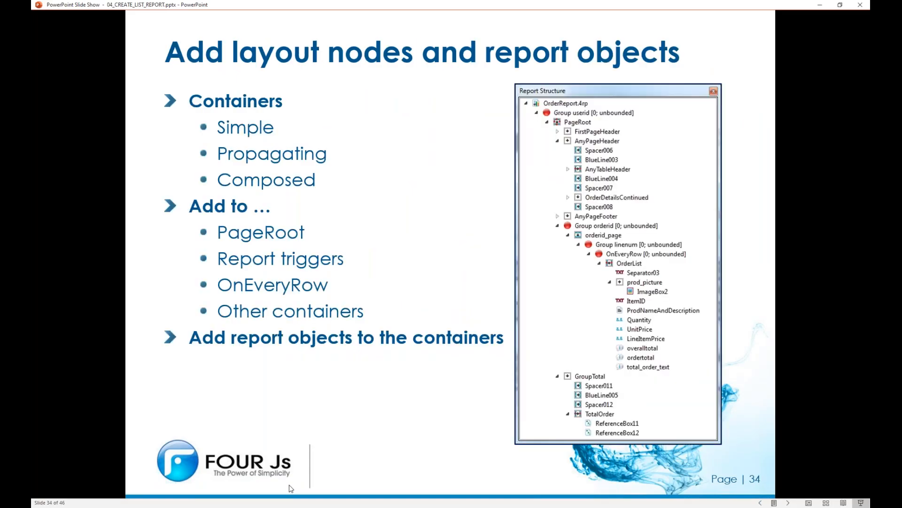
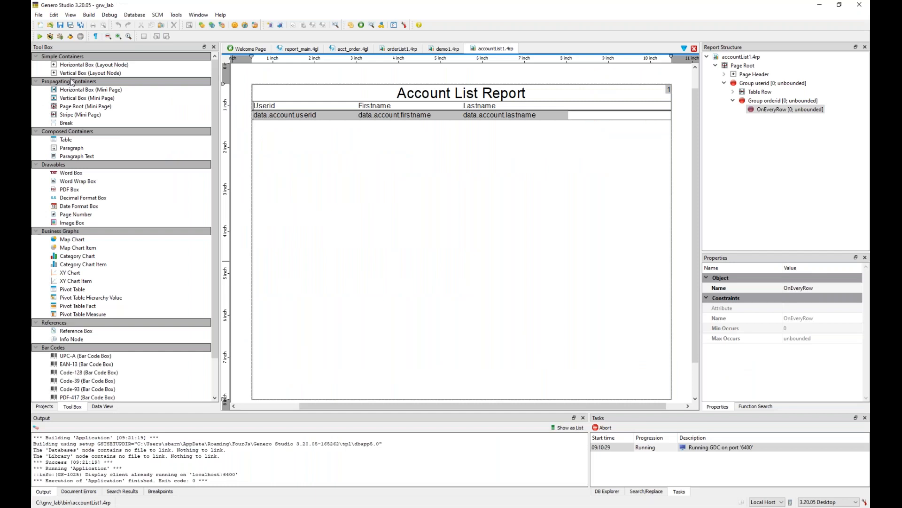
# Go through the Horizontal Box, Vertical Box, Page Root and Stripe mini pages among the propagating containers.
pyautogui.click(76, 90)
pyautogui.click(76, 98)
pyautogui.click(74, 106)
pyautogui.click(73, 114)
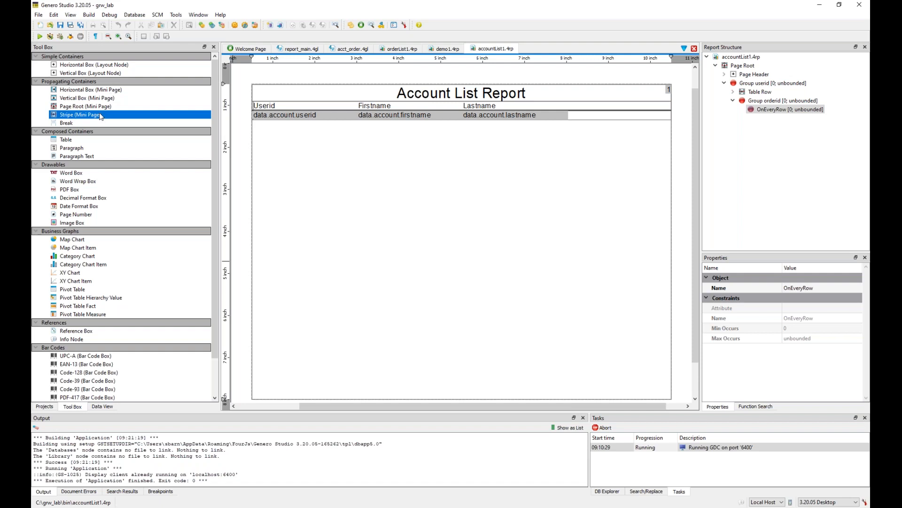
# Create a new Empty Report (.4rp) and select its Page Root in the report structure.
pyautogui.click(38, 14)
pyautogui.click(43, 26)
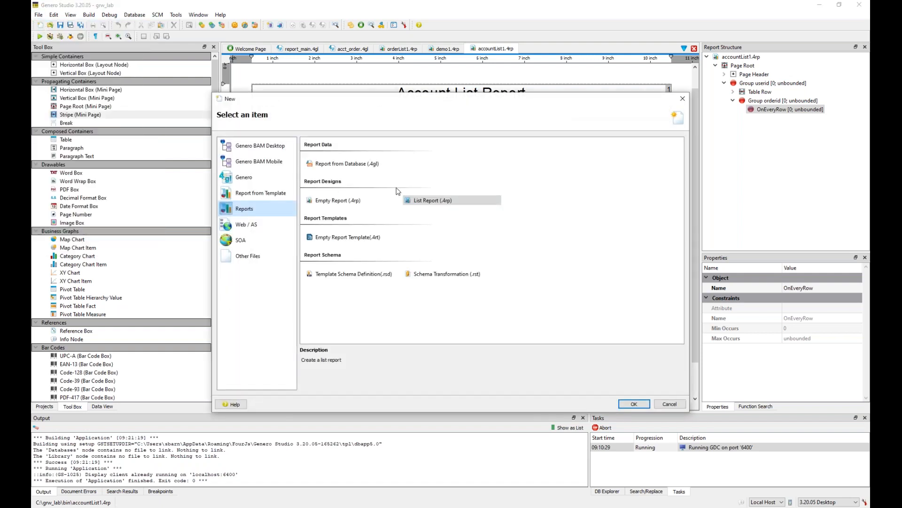
pyautogui.click(345, 202)
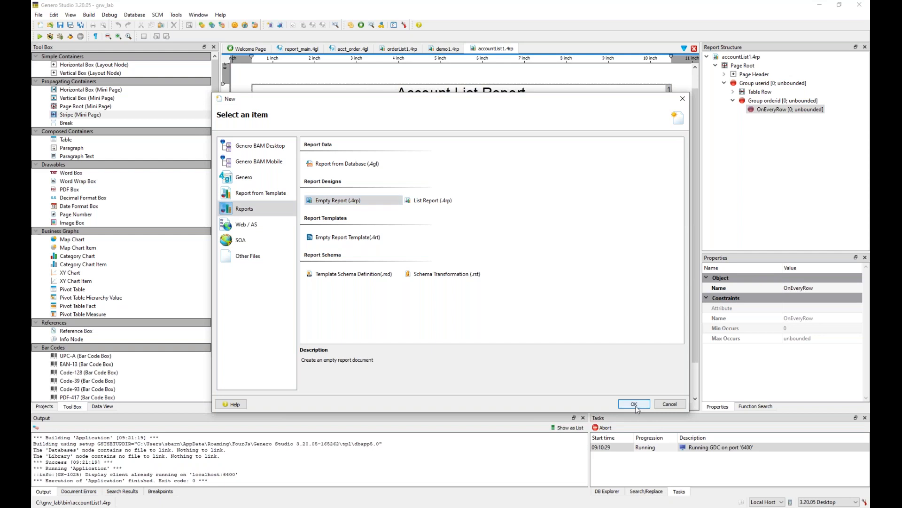
pyautogui.click(634, 404)
pyautogui.click(708, 57)
pyautogui.click(737, 66)
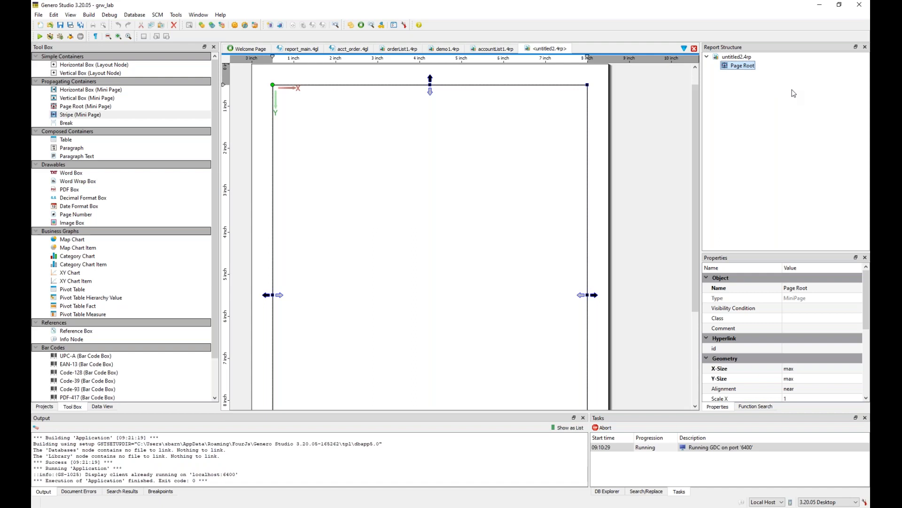
# Collapse the Object and Hyperlink property groups and examine the X-Size and Y-Size of the Page Root.
pyautogui.click(706, 278)
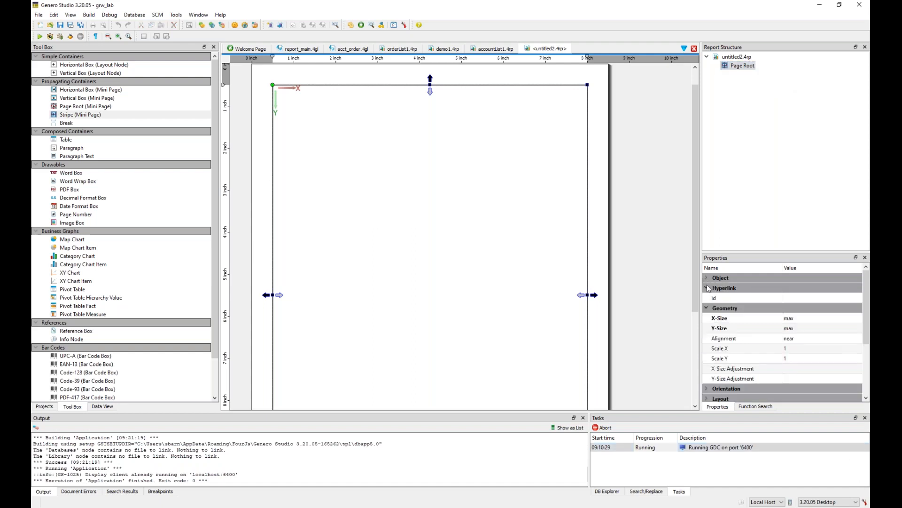
pyautogui.click(707, 287)
pyautogui.click(817, 308)
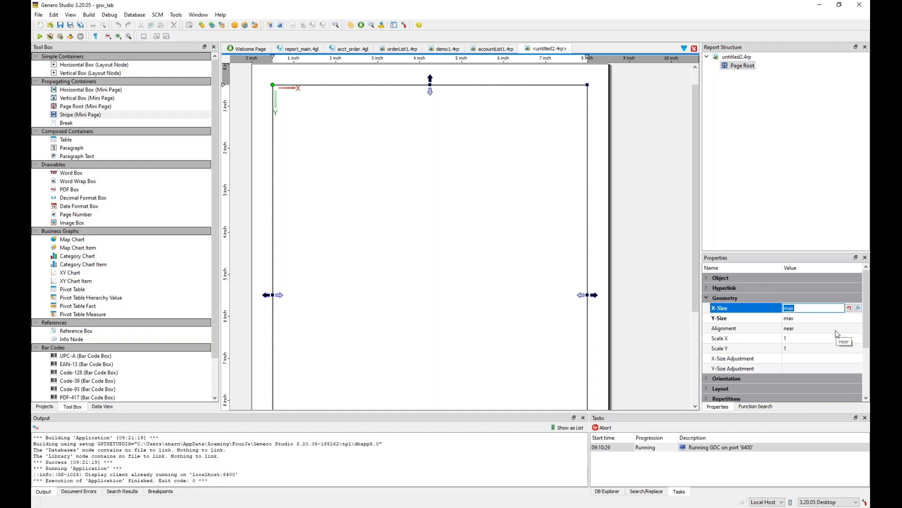
pyautogui.click(818, 318)
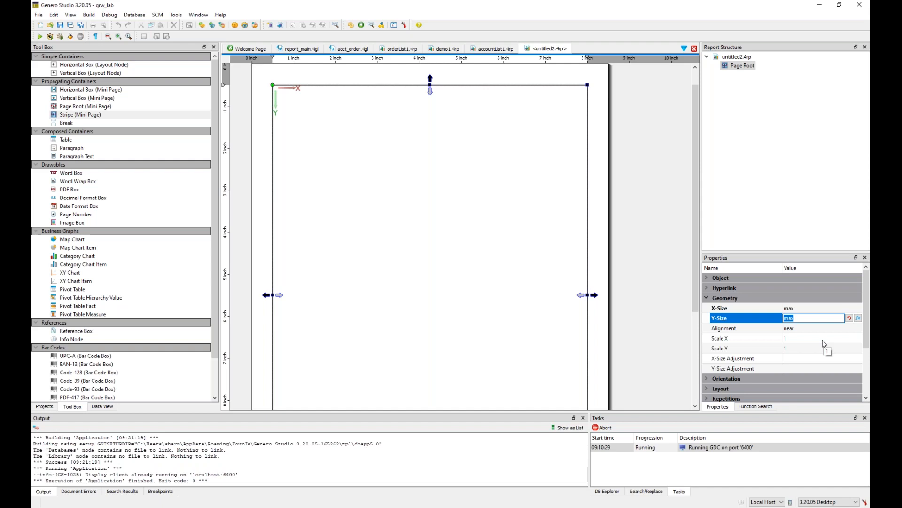
pyautogui.click(775, 62)
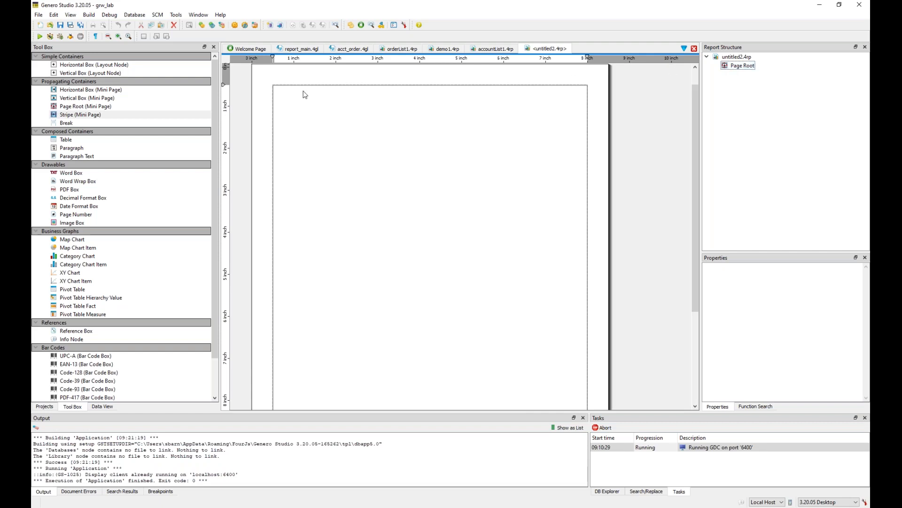
# Add a Horizontal Box (Mini Page) as a child of the Page Root and select it.
pyautogui.click(731, 67)
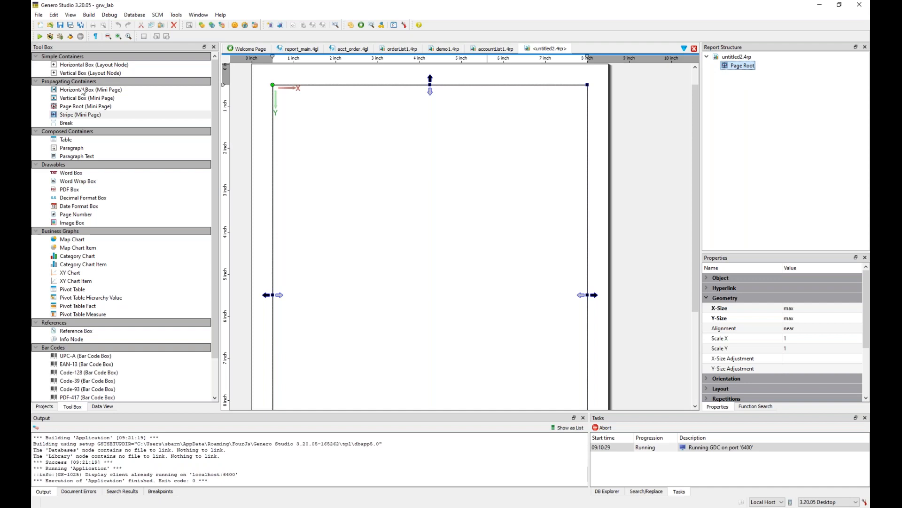
pyautogui.moveTo(81, 92); pyautogui.dragTo(717, 70)
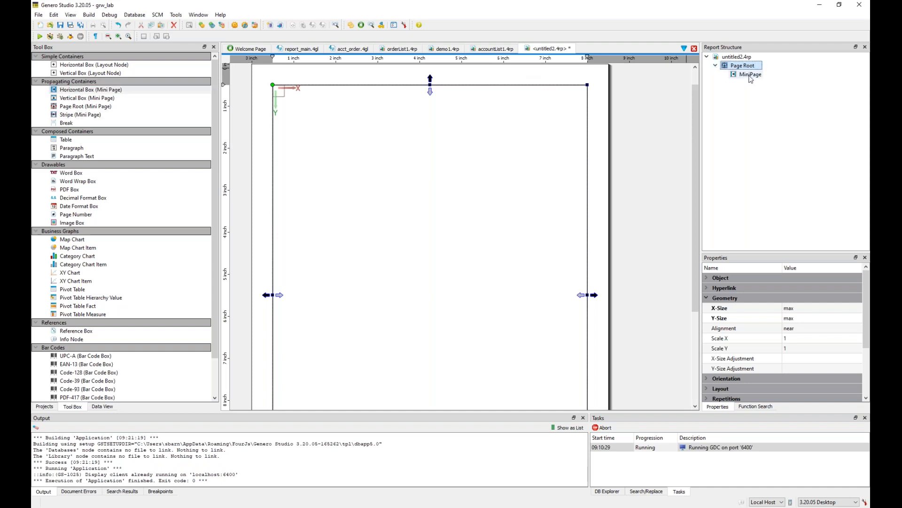
pyautogui.click(750, 75)
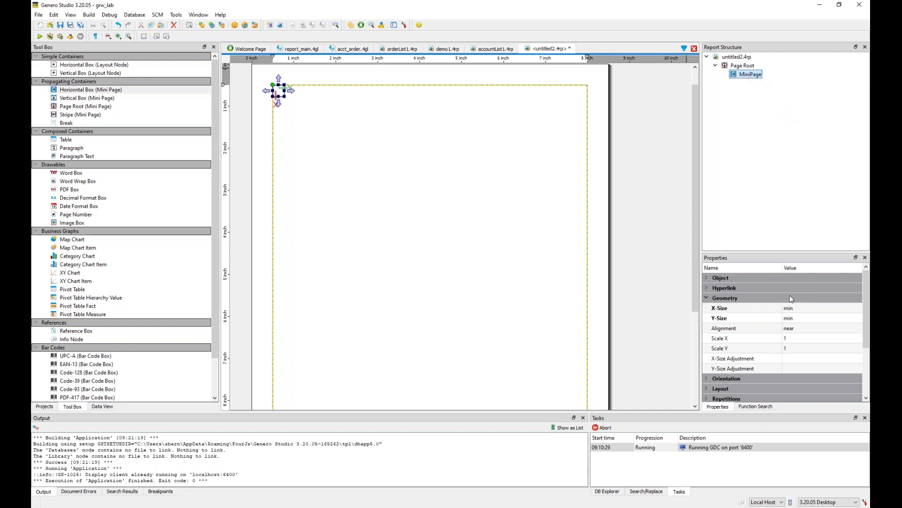
# Expand the Object properties of the new mini page and examine its Type and X-Size.
pyautogui.click(707, 278)
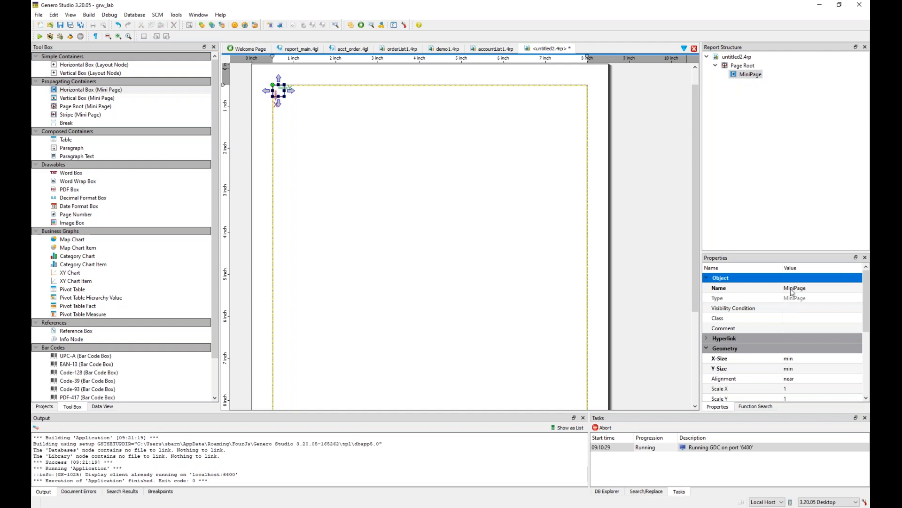
pyautogui.click(791, 298)
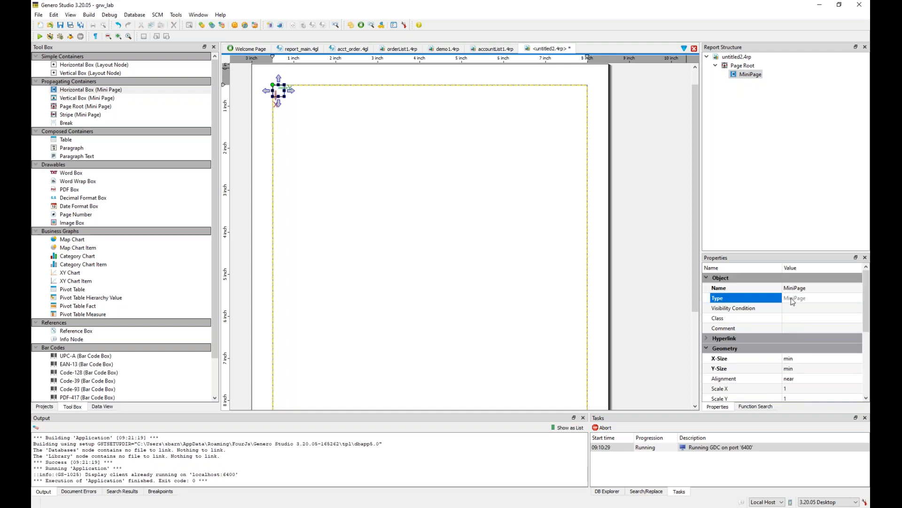
pyautogui.click(748, 74)
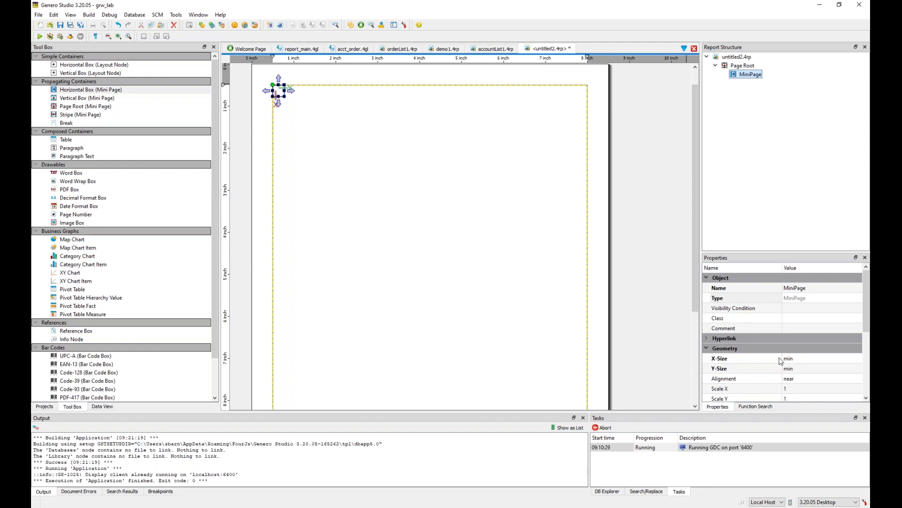
pyautogui.click(752, 364)
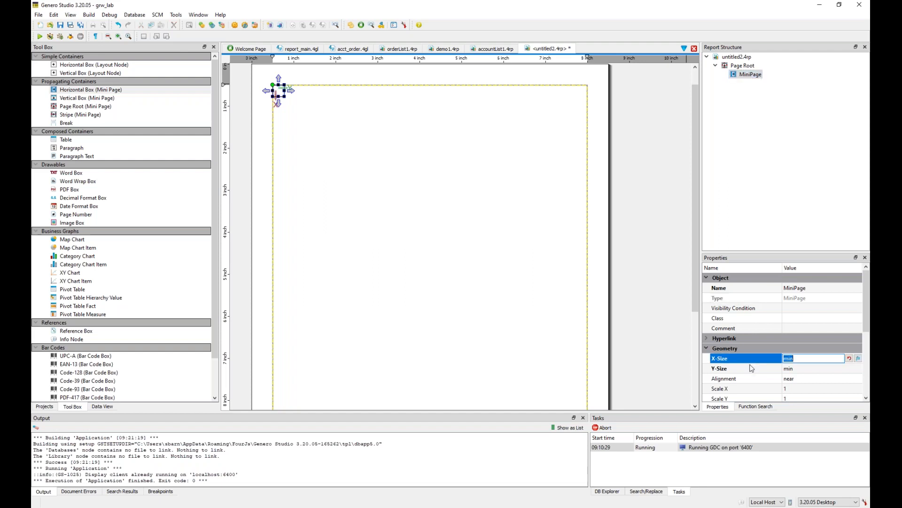
# Examine the mini page's Y-Size and expand its Layout and Orientation property groups.
pyautogui.click(751, 369)
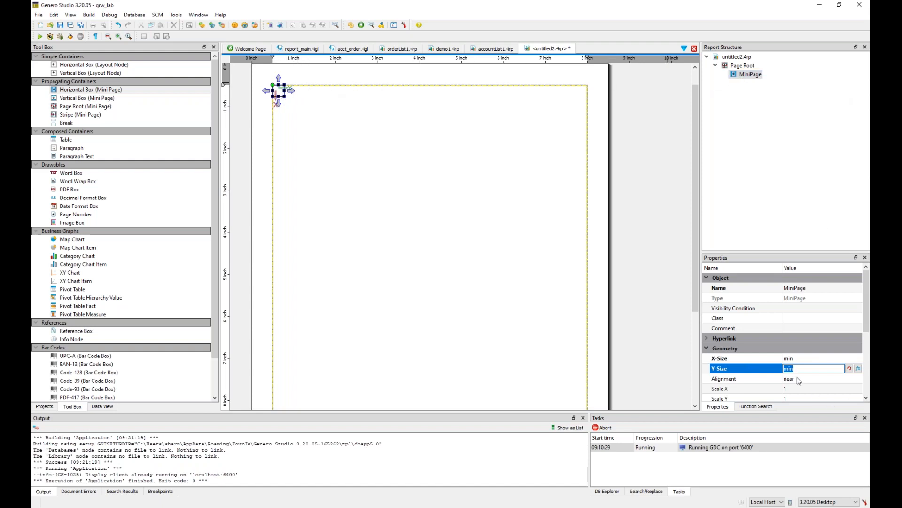
pyautogui.scroll(-2, 799, 381)
pyautogui.click(709, 379)
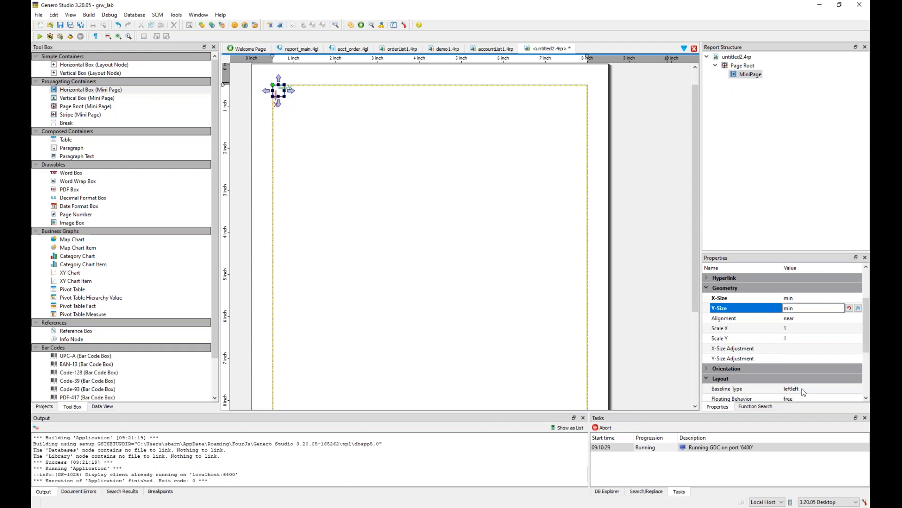
pyautogui.scroll(-1, 803, 386)
pyautogui.click(707, 338)
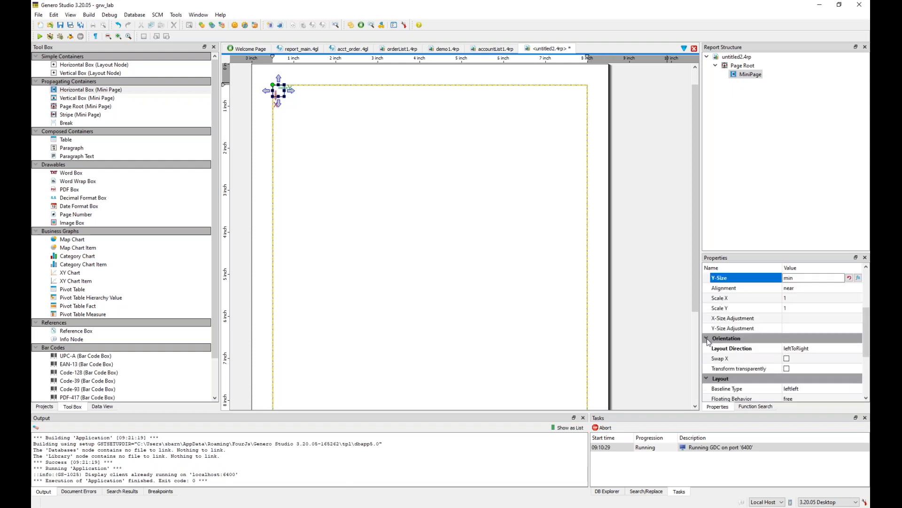
# Switch the mini page's Layout Direction to topToBottom and back to leftToRight, and repeat the toggle once.
pyautogui.click(818, 350)
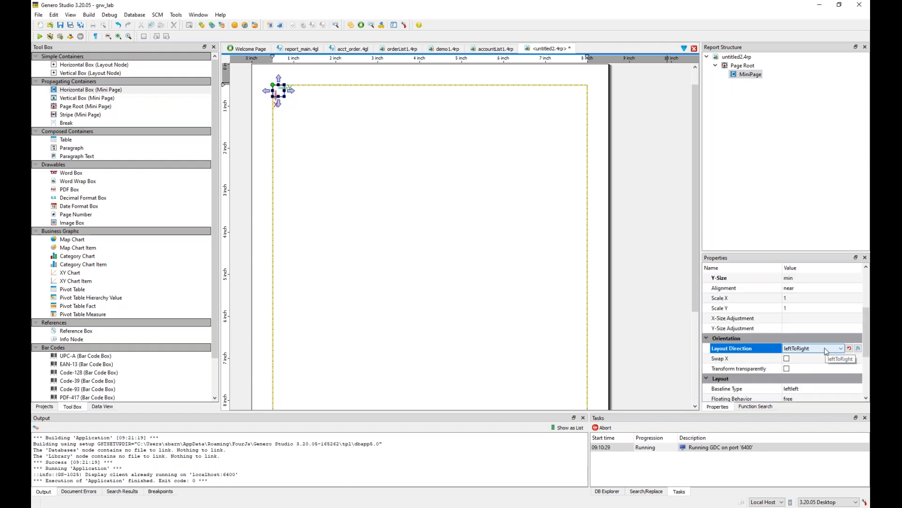
pyautogui.click(826, 350)
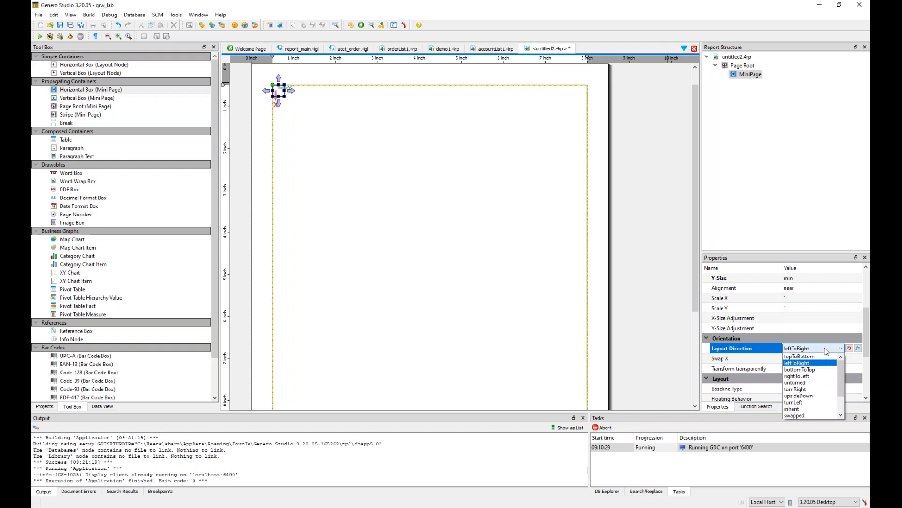
pyautogui.click(816, 357)
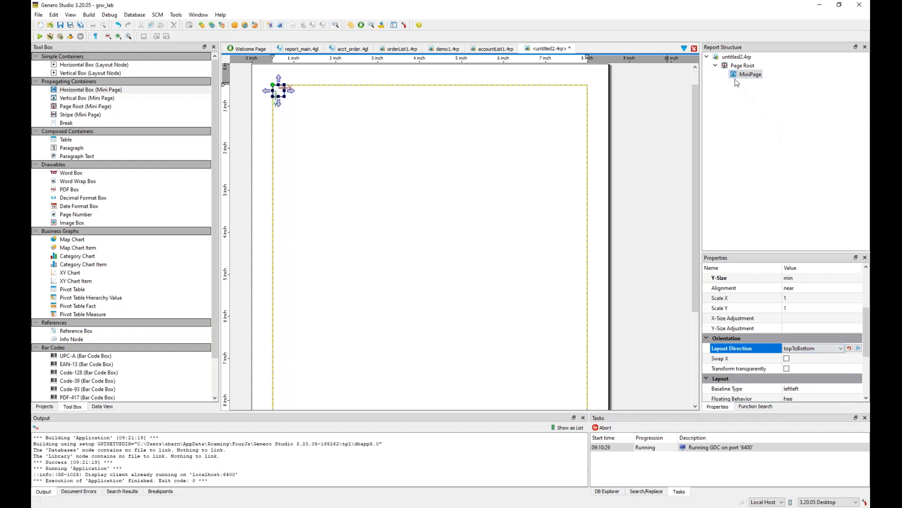
pyautogui.click(812, 348)
pyautogui.click(807, 367)
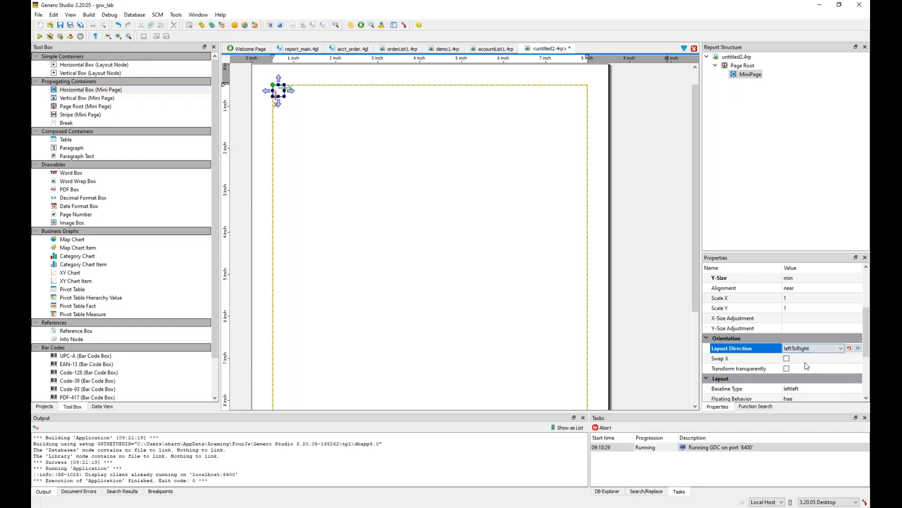
pyautogui.click(811, 349)
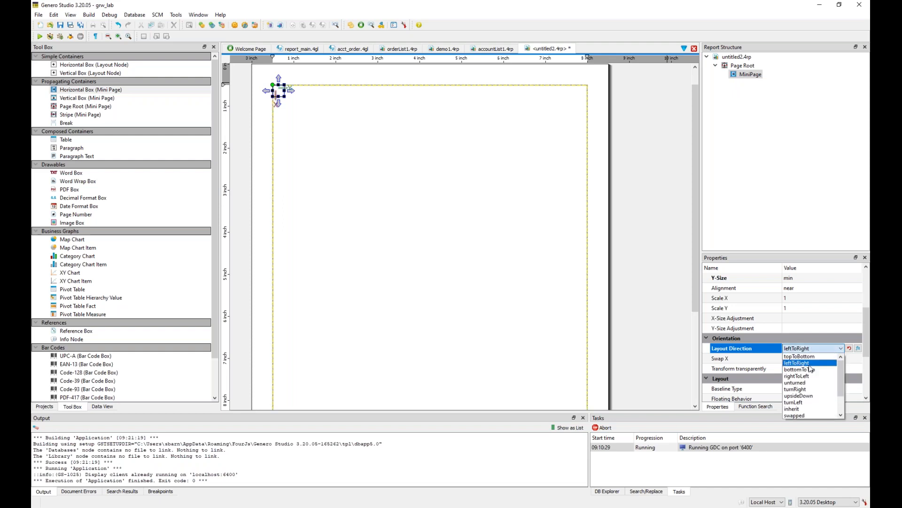
pyautogui.click(812, 356)
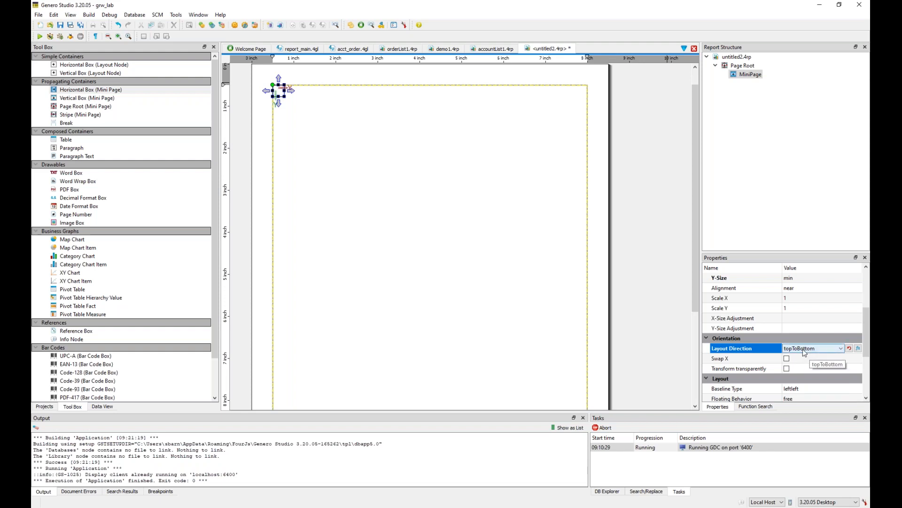
pyautogui.click(809, 350)
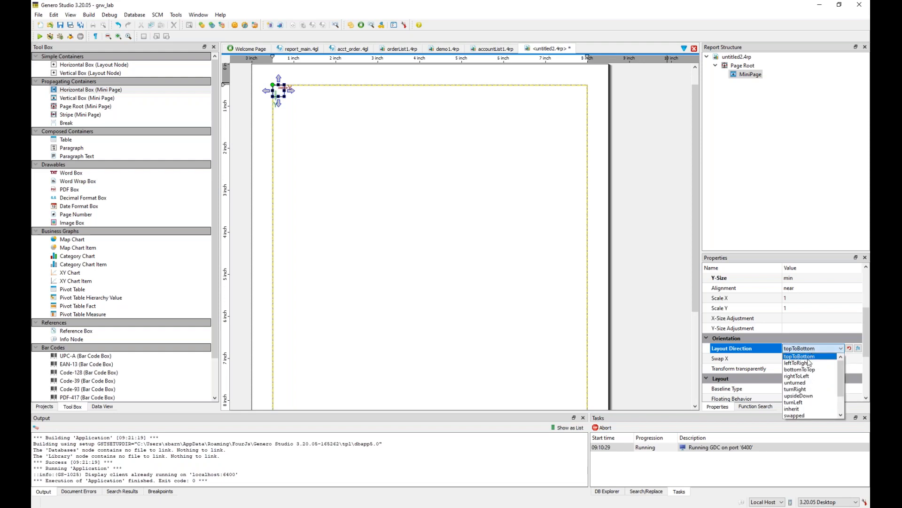
pyautogui.click(808, 363)
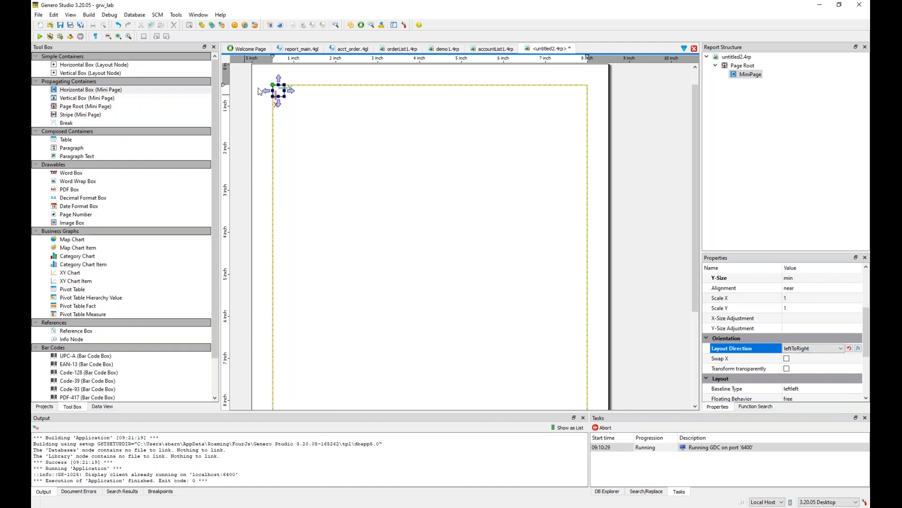
# Add a Vertical Box (Mini Page) as a second child of the Page Root and bring its Geometry properties into view.
pyautogui.moveTo(96, 93); pyautogui.dragTo(736, 68)
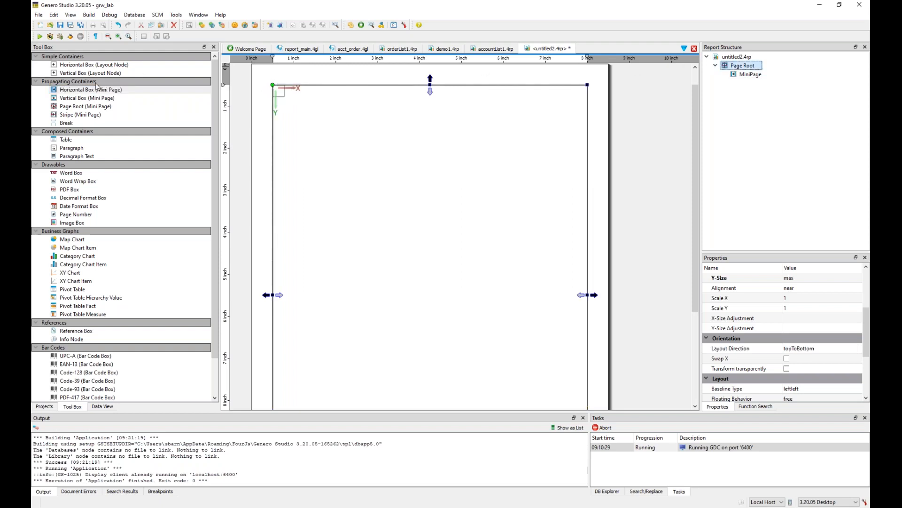
pyautogui.click(95, 98)
pyautogui.moveTo(95, 99); pyautogui.dragTo(759, 85)
pyautogui.scroll(2, 803, 301)
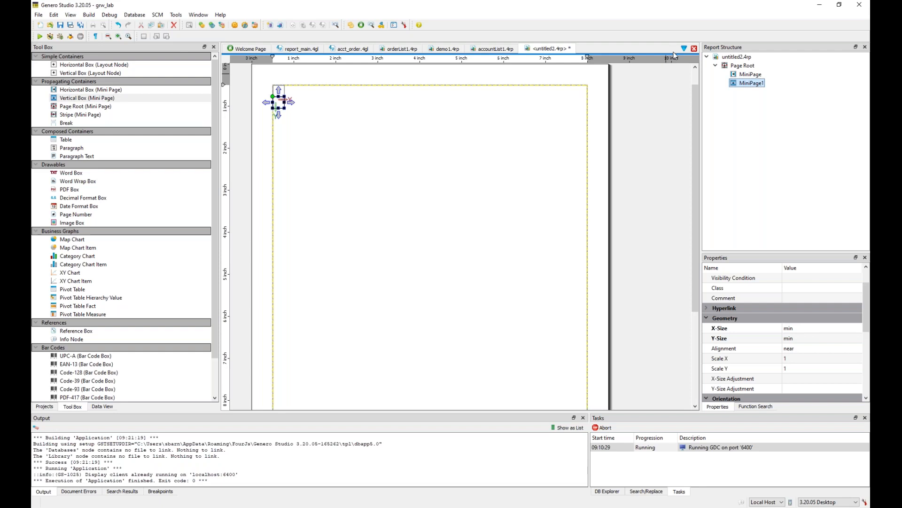
# Add a Stripe (Mini Page) to the Page Root below the two small mini pages.
pyautogui.click(735, 72)
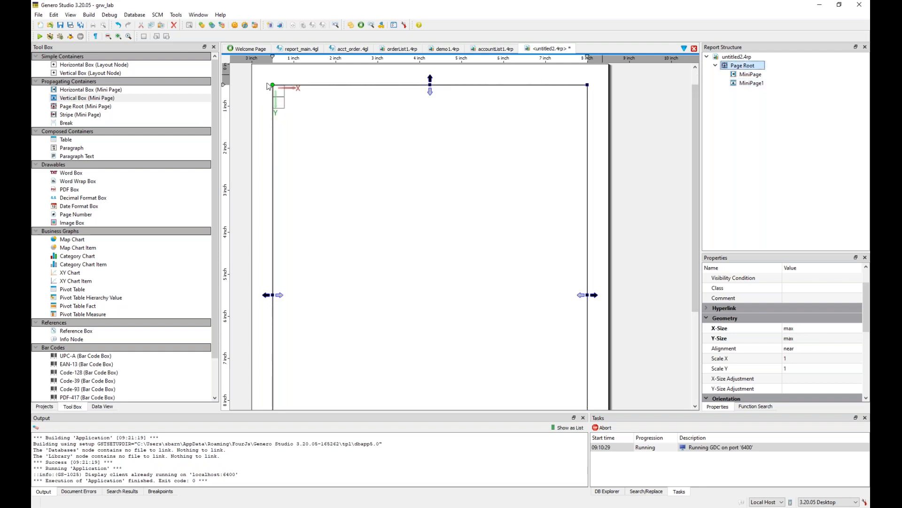
pyautogui.doubleClick(83, 116)
pyautogui.click(380, 117)
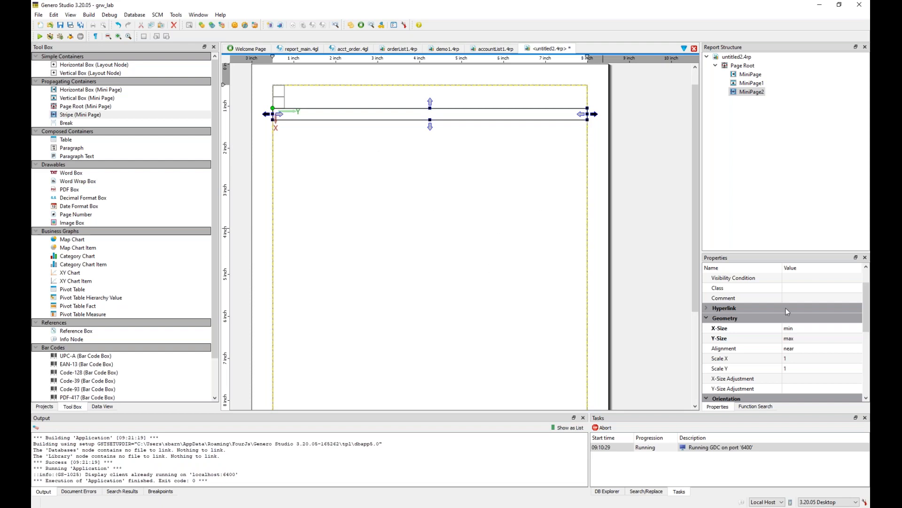
# Examine the stripe's X-Size and Y-Size and compare the Stripe and Horizontal Box mini page types.
pyautogui.click(798, 329)
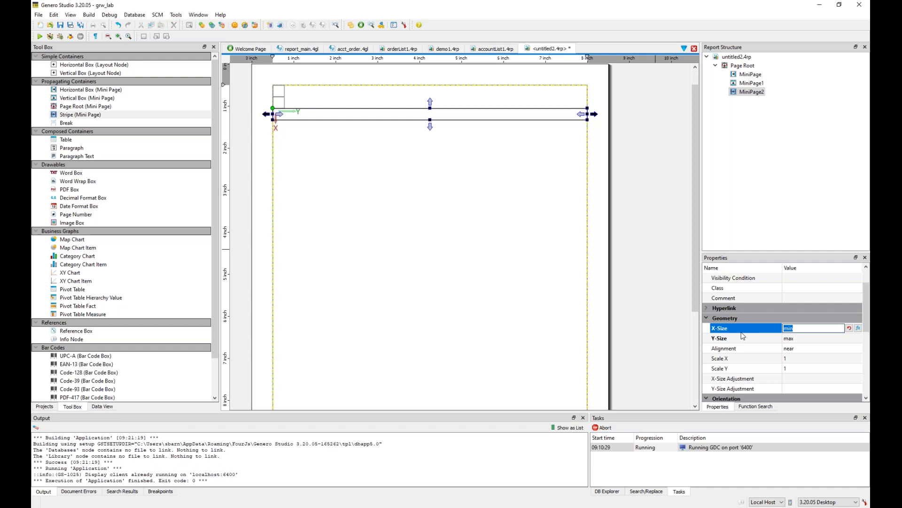
pyautogui.click(799, 338)
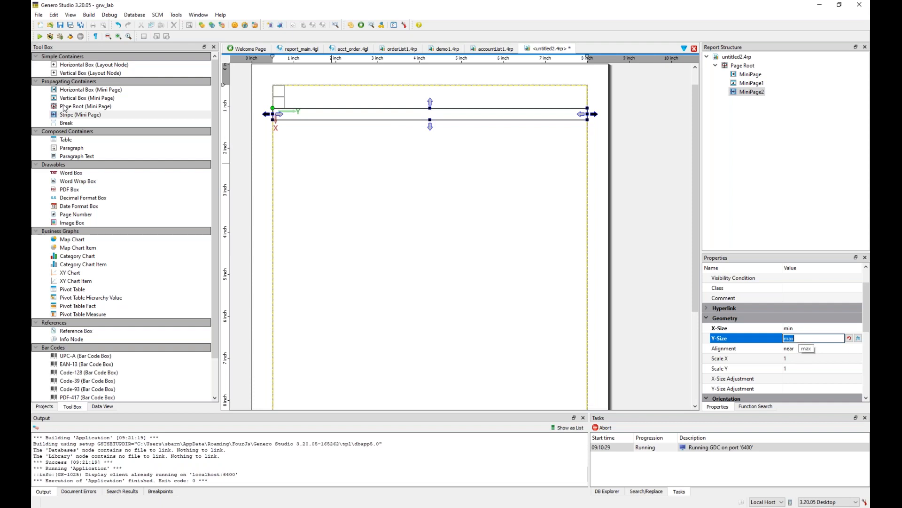
pyautogui.click(109, 115)
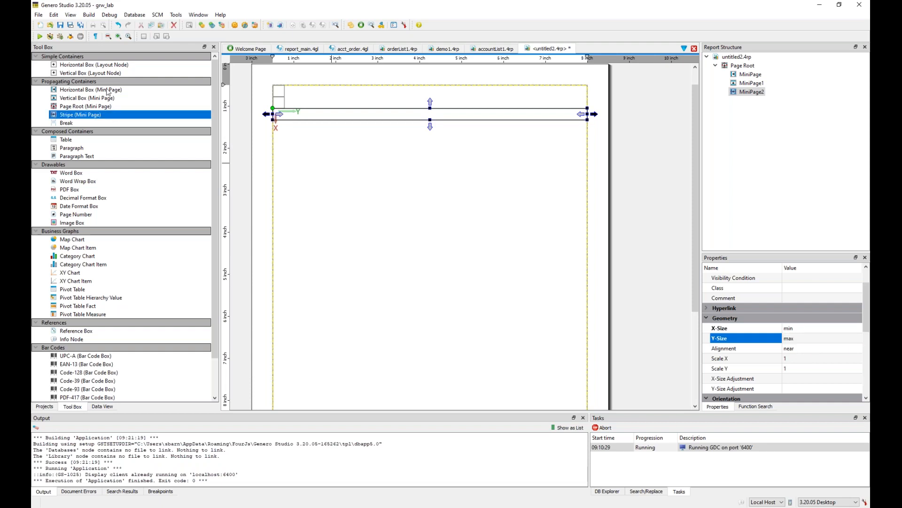
pyautogui.click(108, 90)
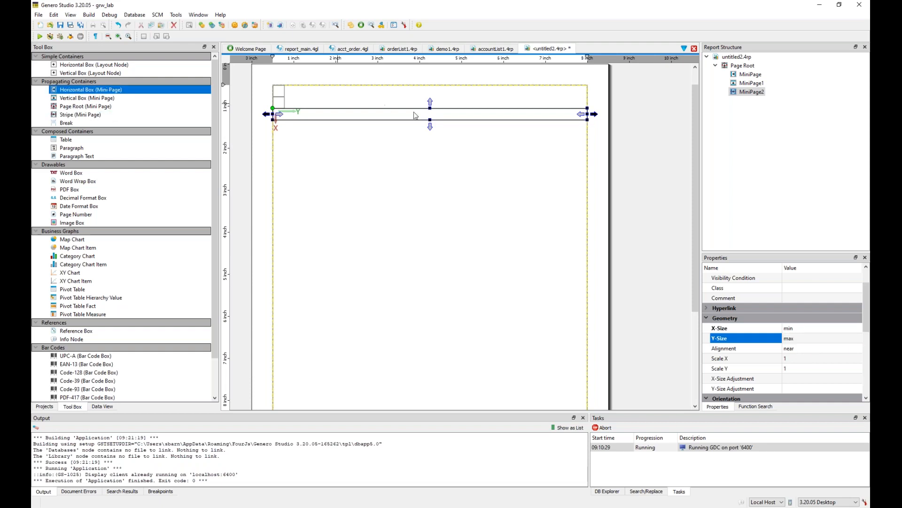
pyautogui.click(91, 117)
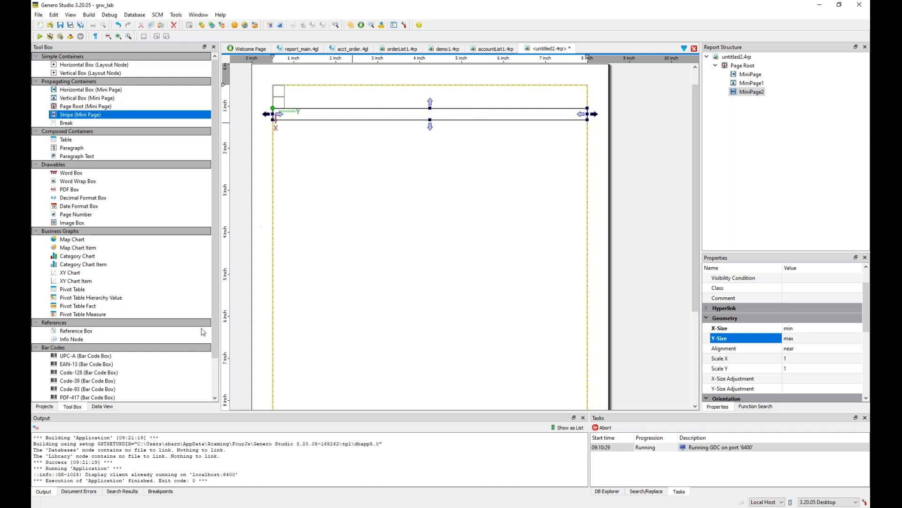
# Load the acct_order.rdd data schema from the grw_lab folder into the report.
pyautogui.click(102, 406)
pyautogui.click(124, 232)
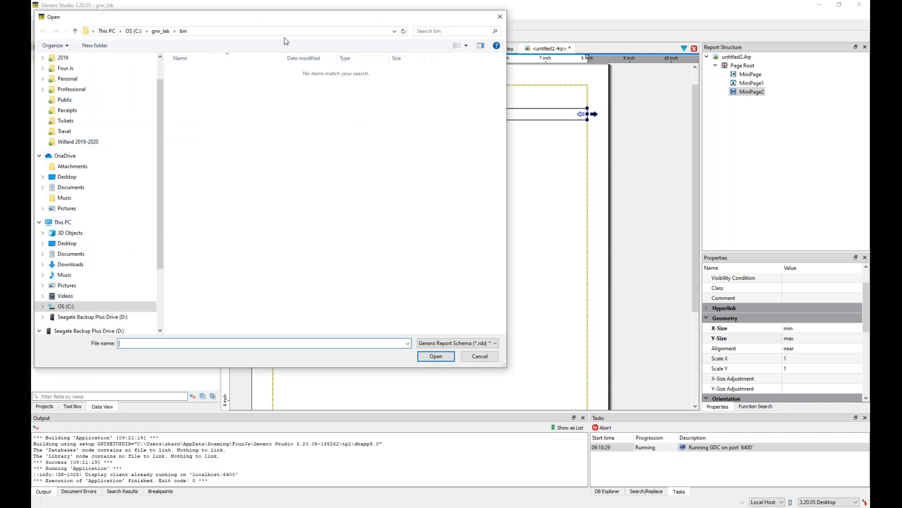
pyautogui.click(161, 32)
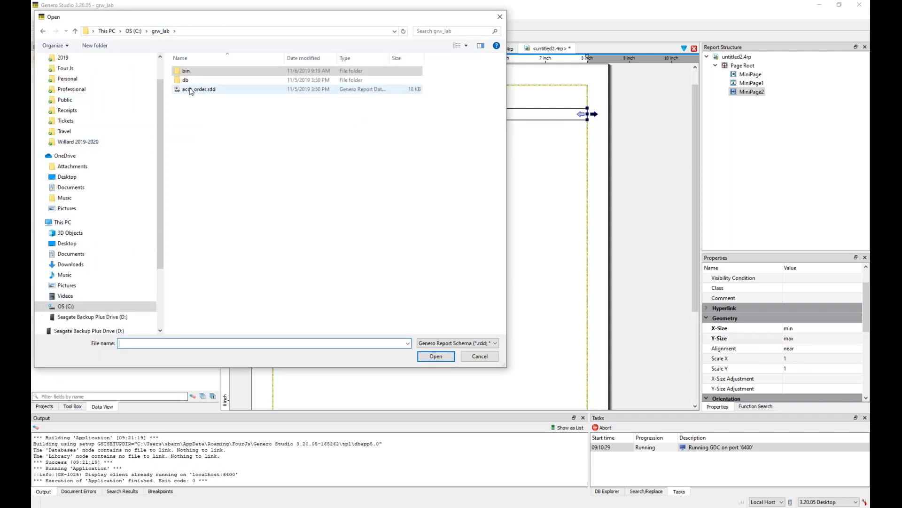
pyautogui.doubleClick(189, 93)
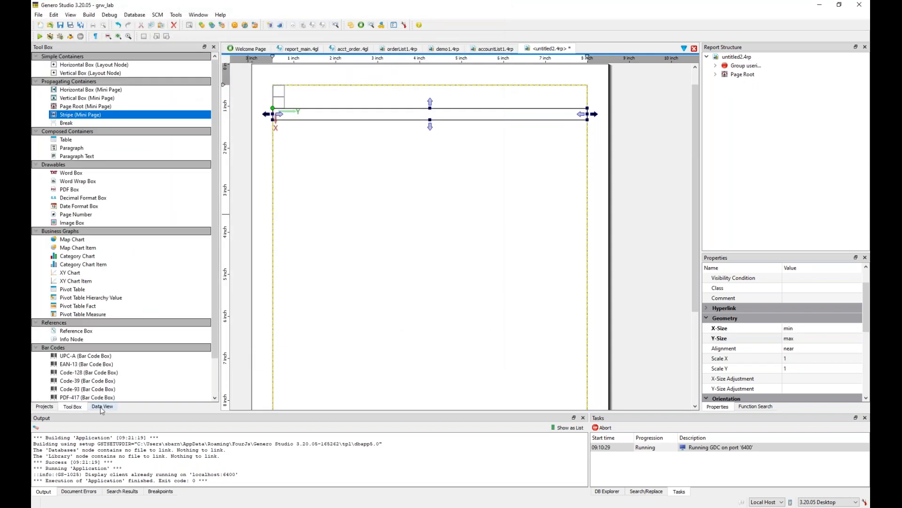
# Insert the data.account fields state, addr2, acstatus, phone and favcategory into the stripe mini page.
pyautogui.click(102, 406)
pyautogui.doubleClick(119, 188)
pyautogui.doubleClick(127, 170)
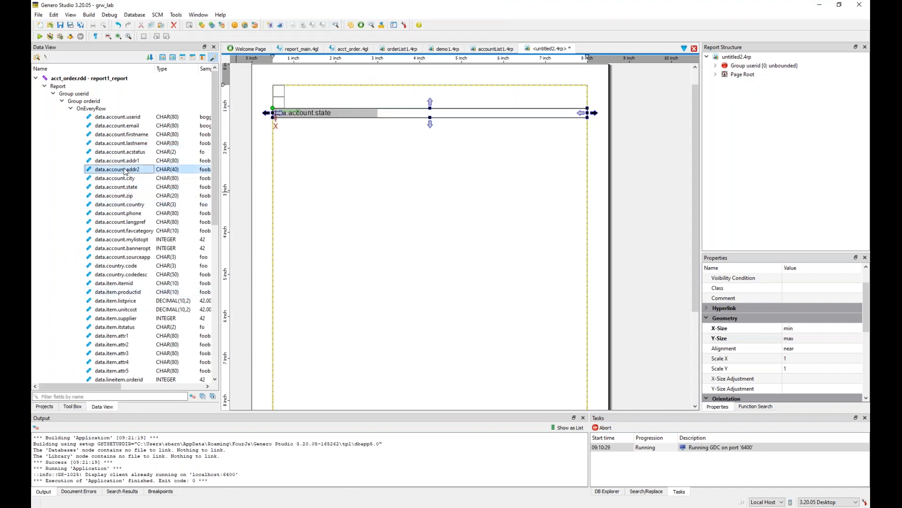
pyautogui.click(125, 152)
pyautogui.doubleClick(125, 153)
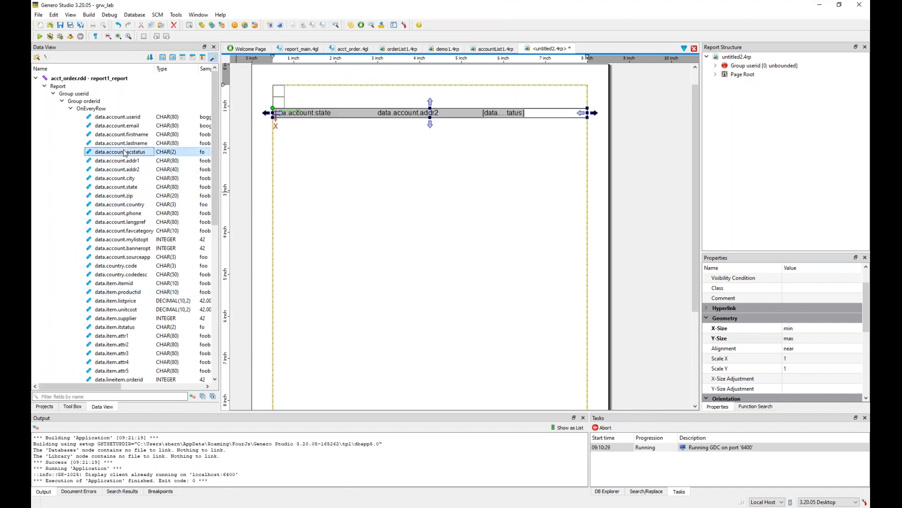
pyautogui.doubleClick(115, 214)
pyautogui.moveTo(111, 230); pyautogui.dragTo(399, 122)
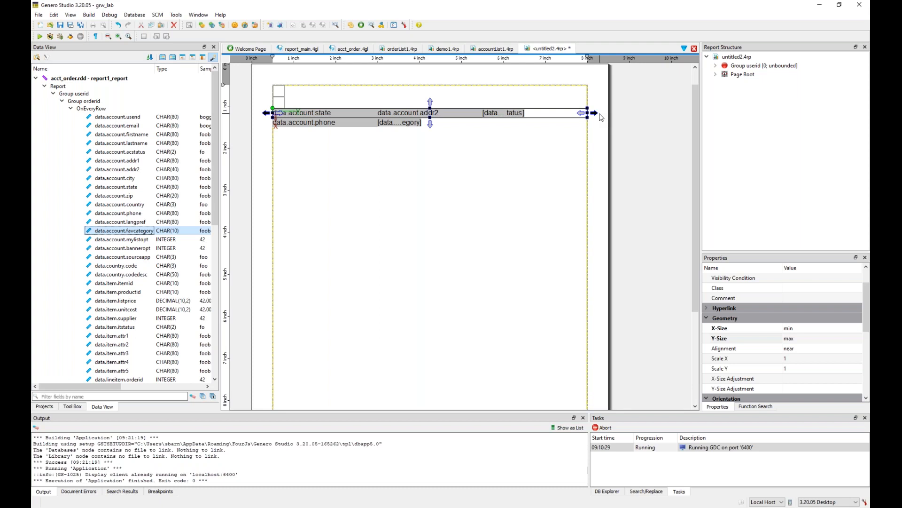
# Expand the Page Root in the report structure and switch to the PowerPoint slide on Propagating Containers.
pyautogui.click(715, 75)
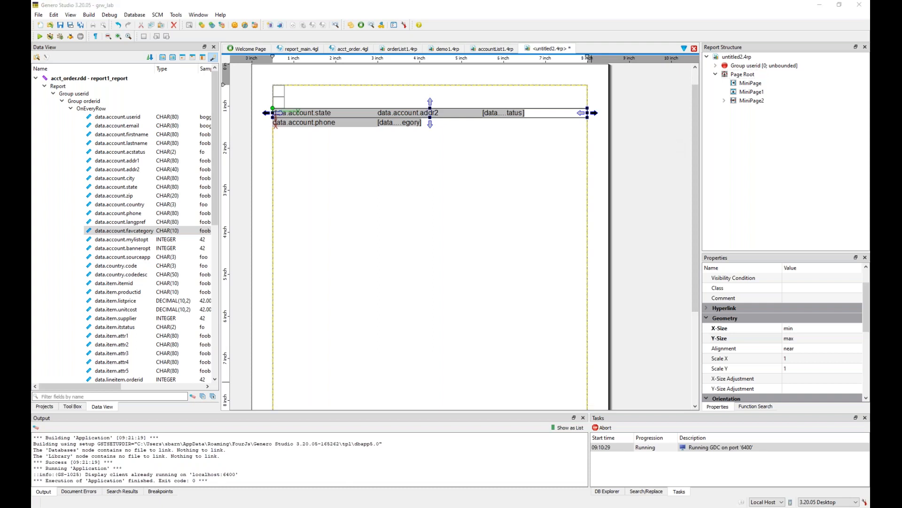
pyautogui.moveTo(386, 507)
pyautogui.click(199, 479)
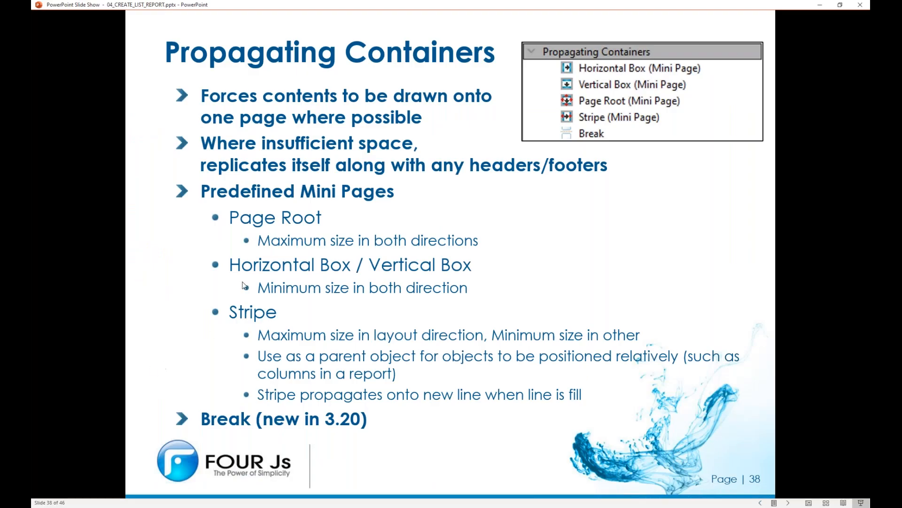
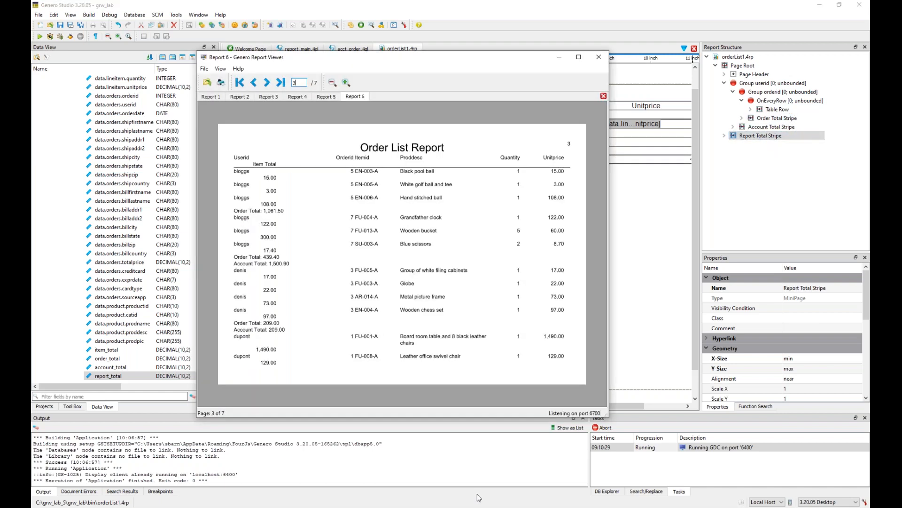
# Display the last page of the Order List Report and switch to the PowerPoint slide on Totals Positioning (Solution 1).
pyautogui.click(281, 82)
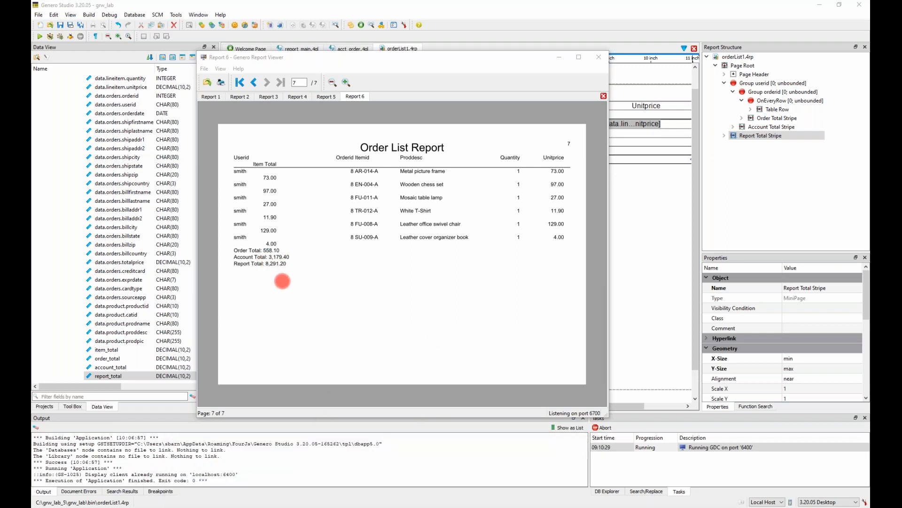
pyautogui.moveTo(395, 504)
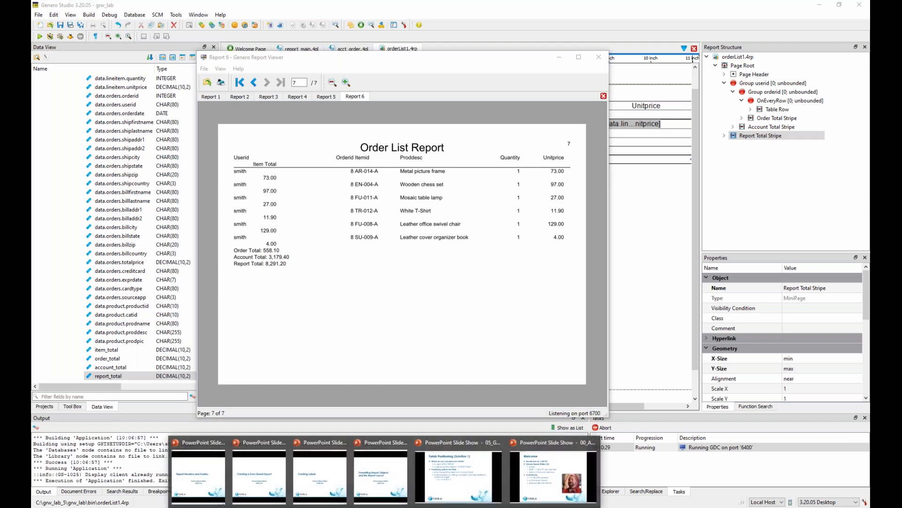
pyautogui.click(454, 487)
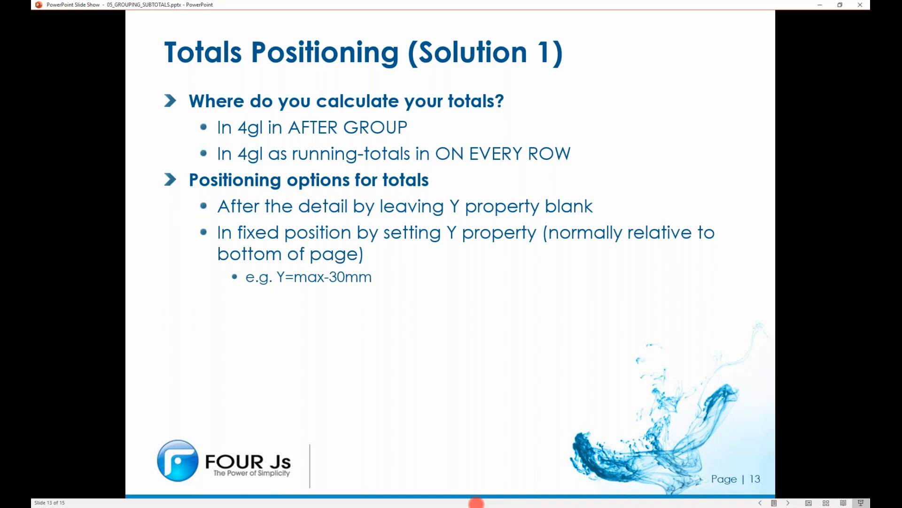
# Switch to Genero Studio and examine the X-Size and Y-Size properties of the Report Total Stripe.
pyautogui.click(407, 506)
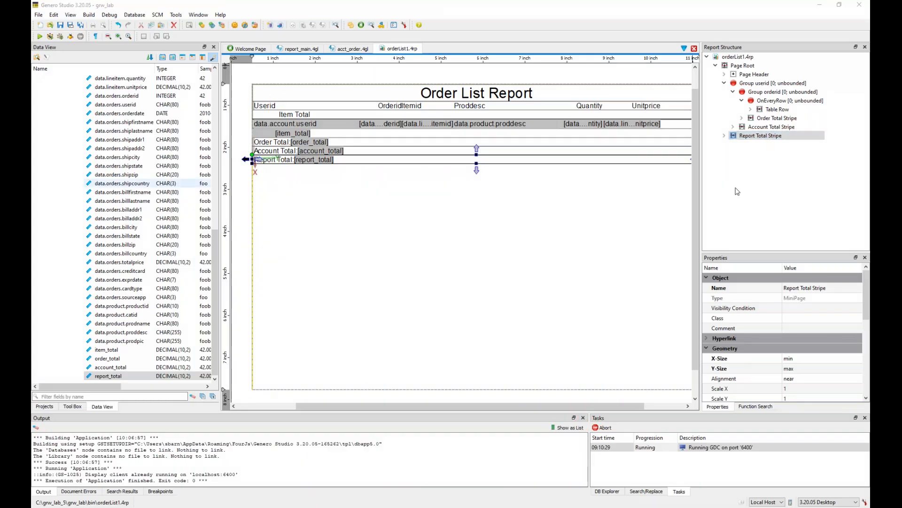
pyautogui.click(746, 138)
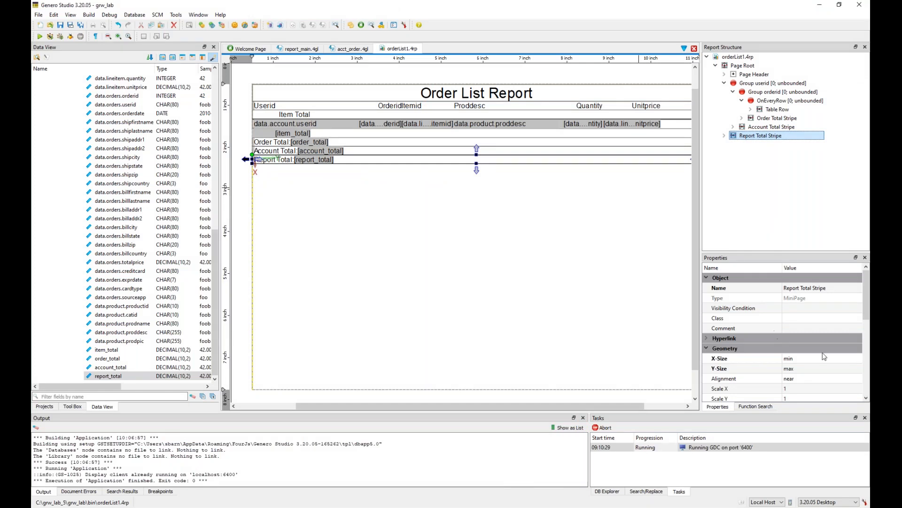
pyautogui.click(802, 370)
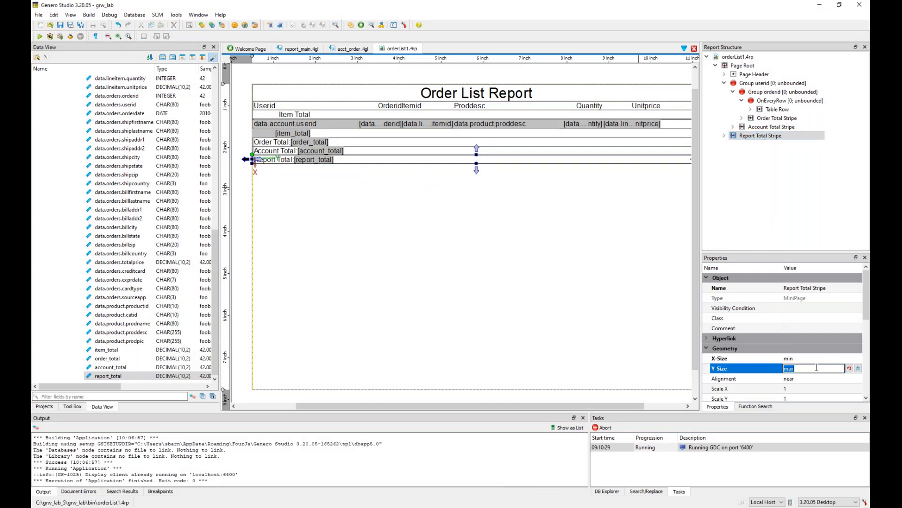
pyautogui.click(427, 159)
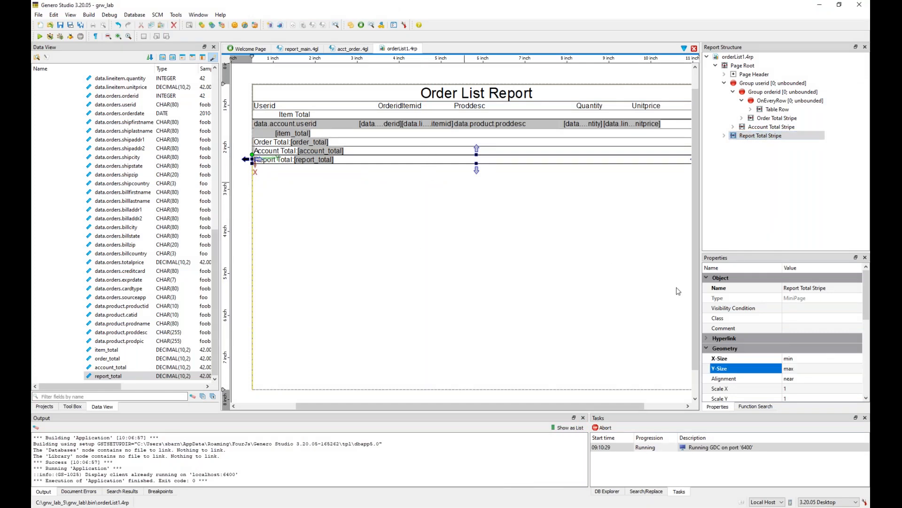
pyautogui.scroll(-1, 818, 372)
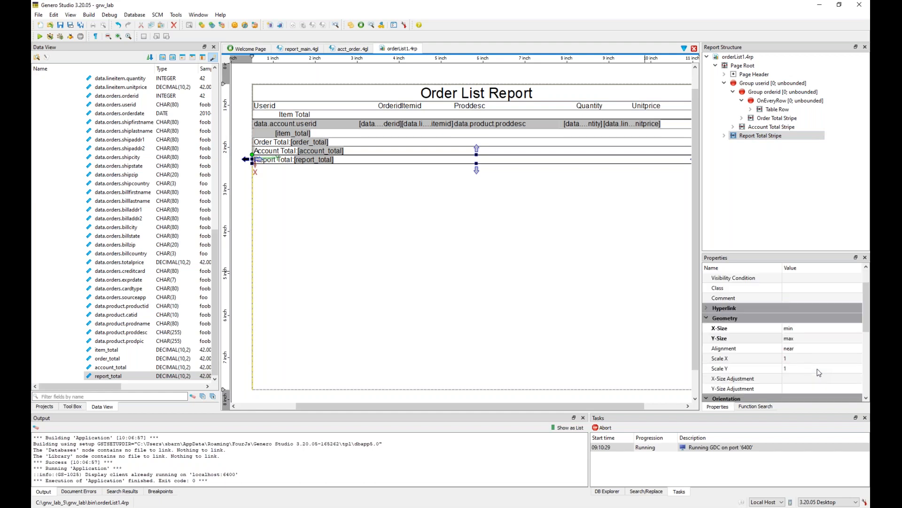
pyautogui.scroll(1, 777, 349)
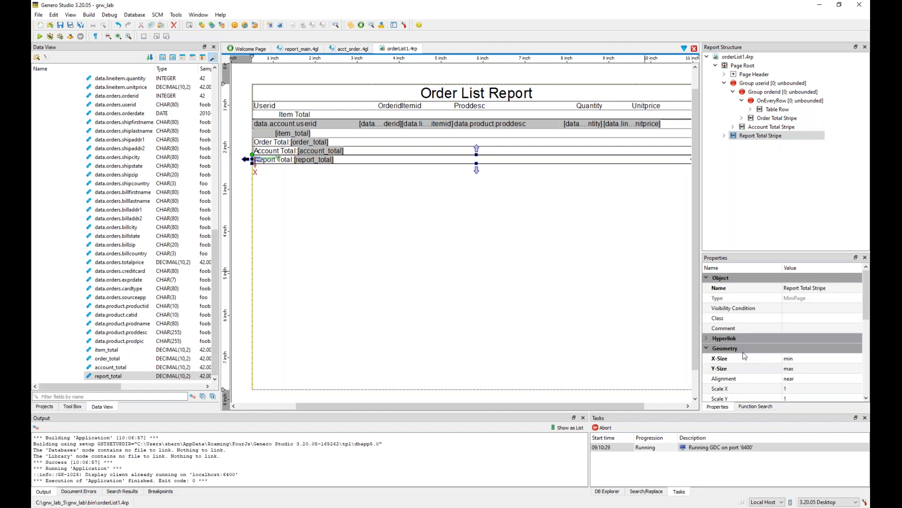
pyautogui.click(750, 136)
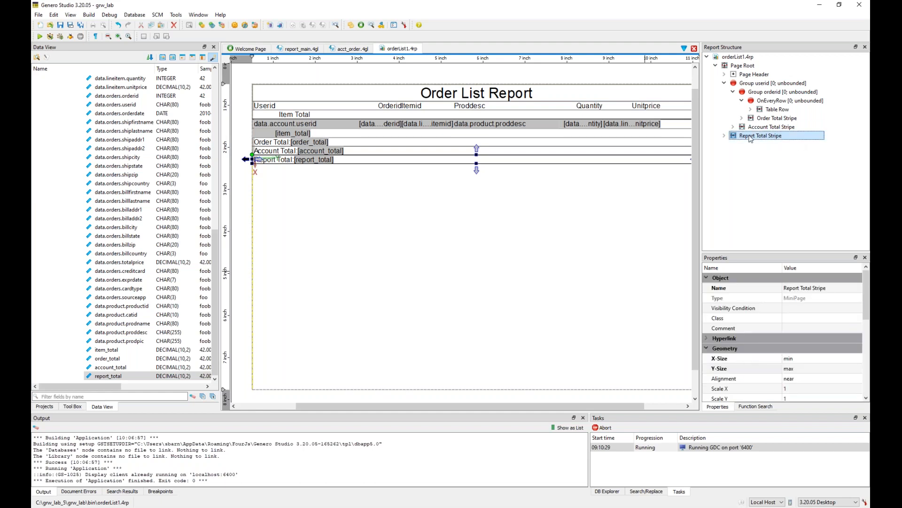
pyautogui.click(797, 359)
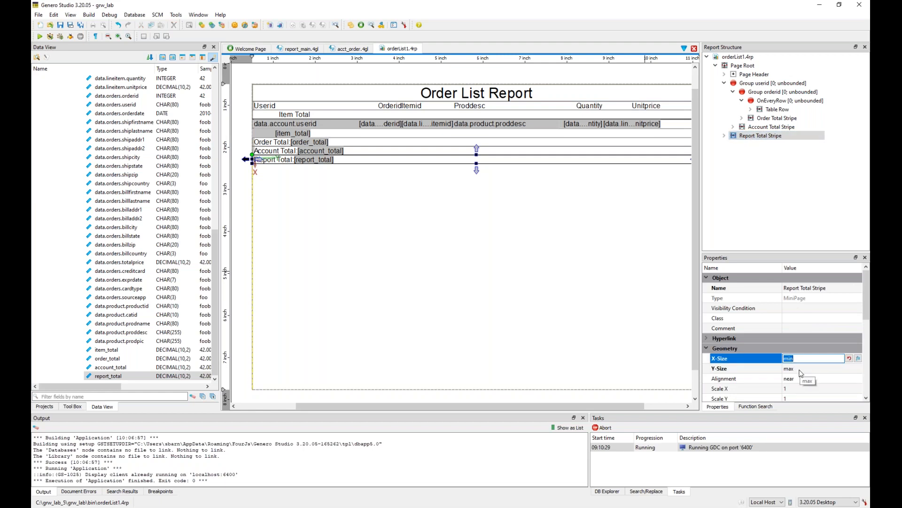
pyautogui.click(801, 370)
pyautogui.scroll(-1, 813, 385)
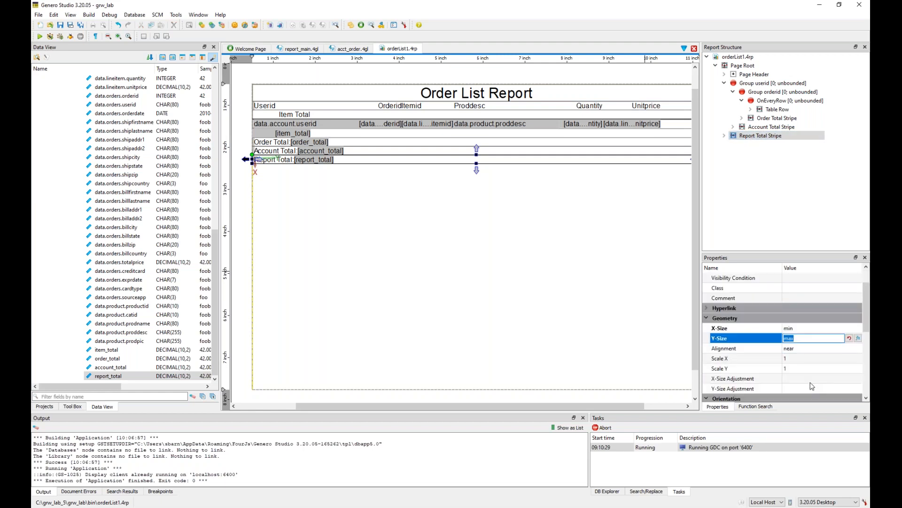
pyautogui.scroll(1, 812, 385)
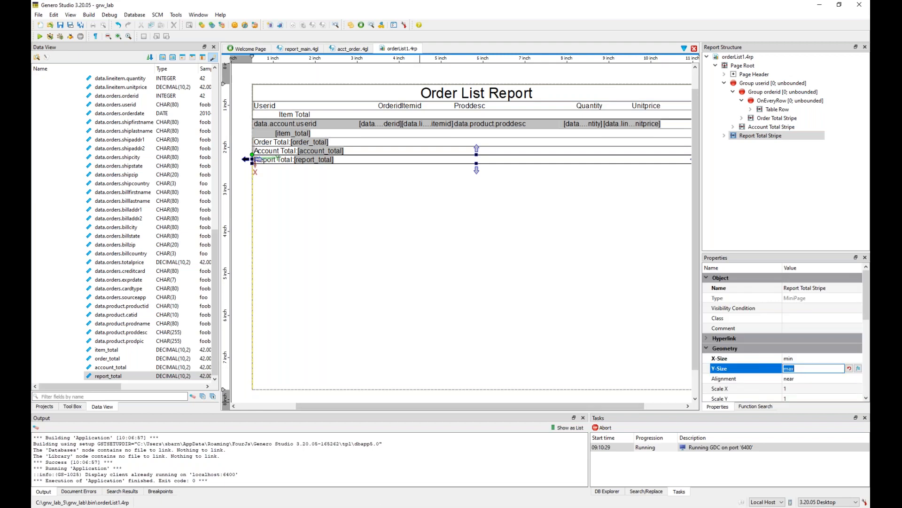
# Review the Totals Positioning slide in the PowerPoint slide show and return to Genero Studio.
pyautogui.click(385, 507)
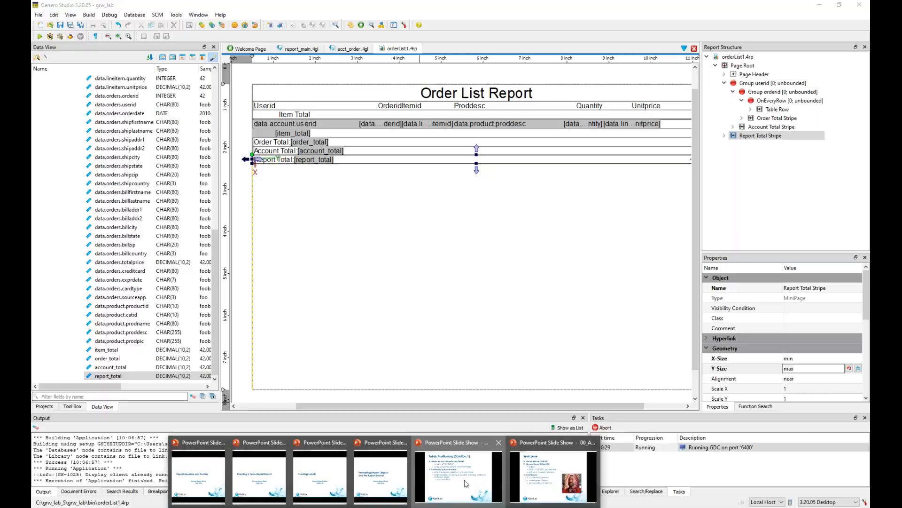
pyautogui.click(465, 483)
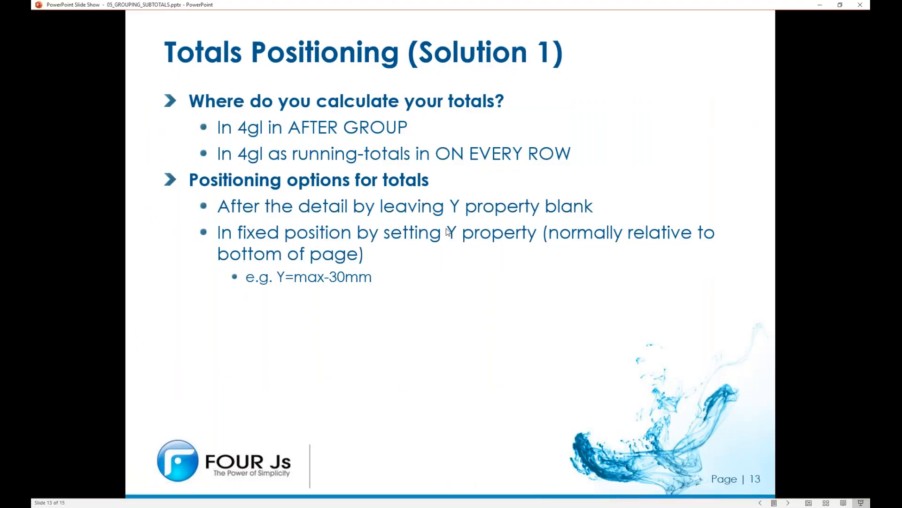
pyautogui.click(466, 504)
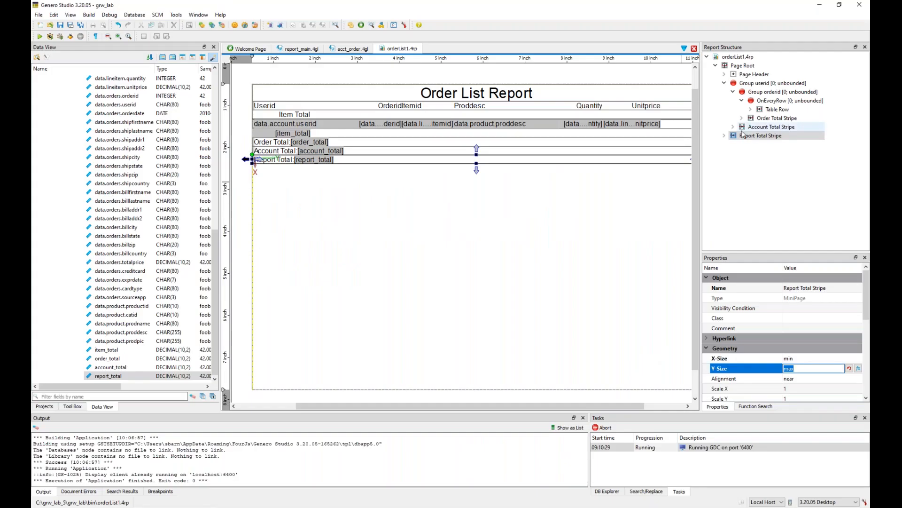
# Set both the Y-Size and the X-Size of the Report Total Stripe to max and check its layout on the page.
pyautogui.click(749, 361)
pyautogui.click(750, 369)
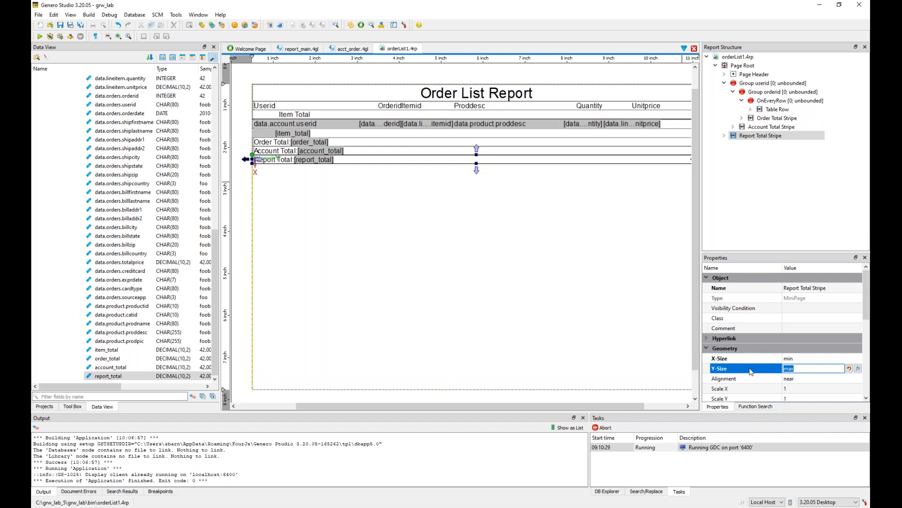
pyautogui.write('ma')
pyautogui.press('Return')
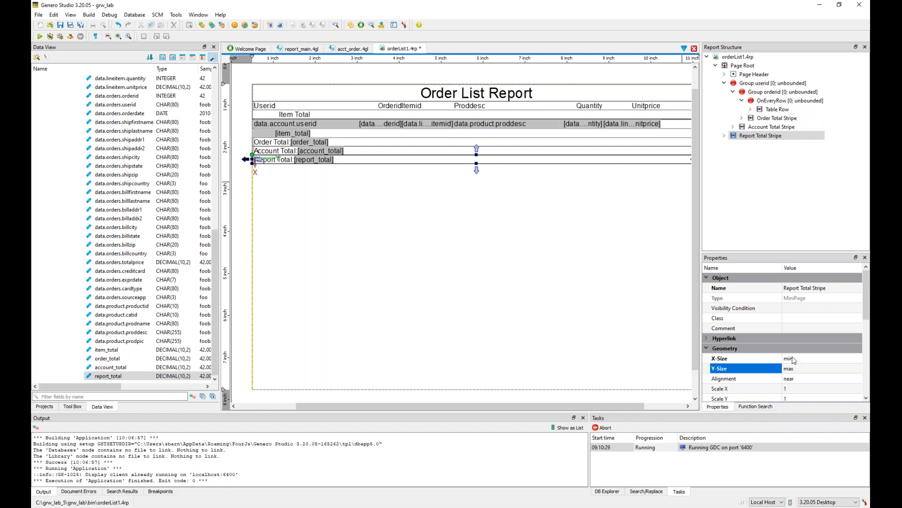
pyautogui.hotkey('shift', 'Tab')
pyautogui.write('max')
pyautogui.press('Return')
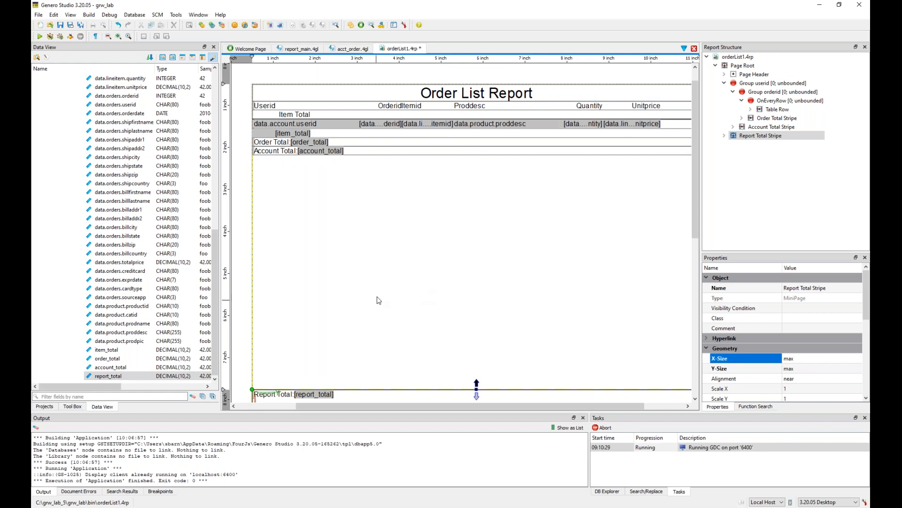
pyautogui.scroll(-8, 381, 301)
pyautogui.scroll(2, 462, 318)
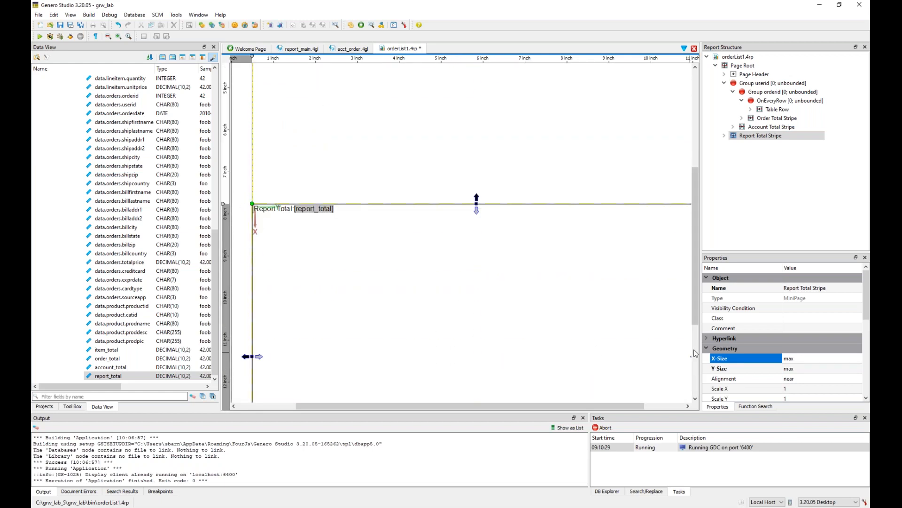
# Reset the X-Size and Y-Size properties of the Report Total Stripe to blank.
pyautogui.click(822, 359)
pyautogui.click(849, 359)
pyautogui.click(836, 372)
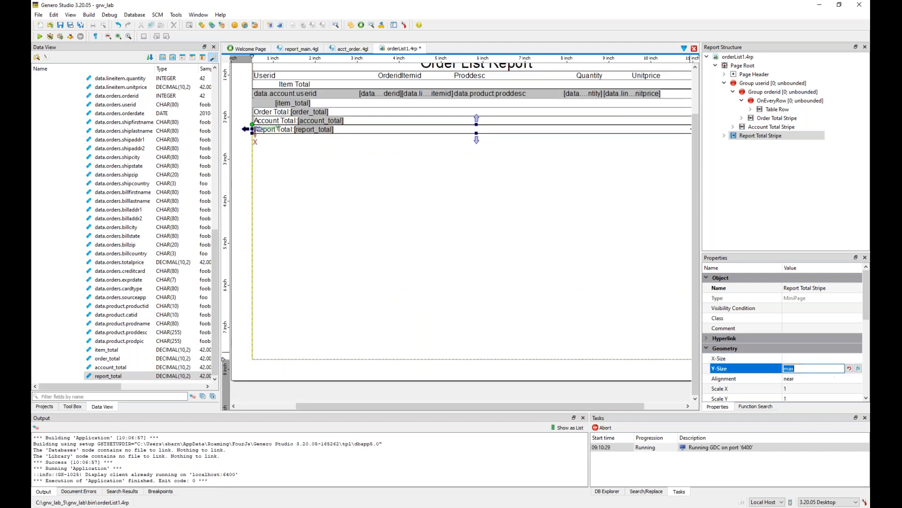
pyautogui.click(849, 368)
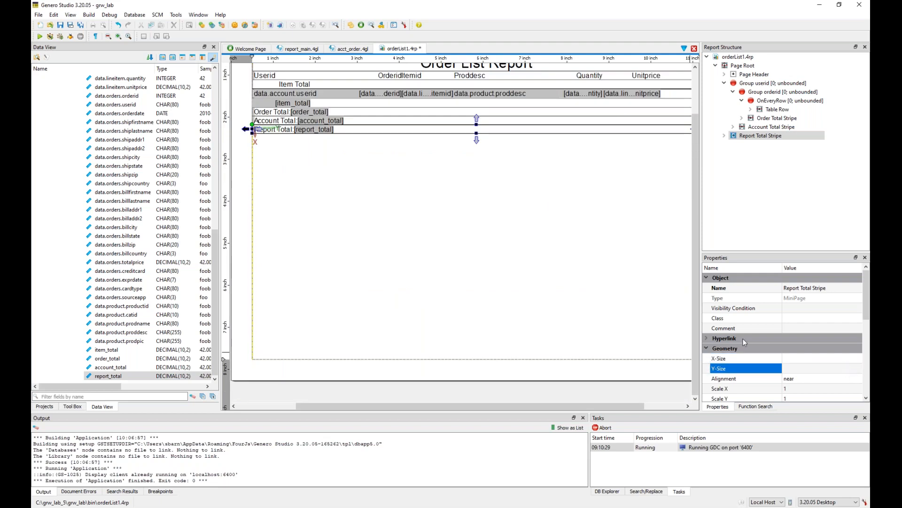
pyautogui.click(348, 131)
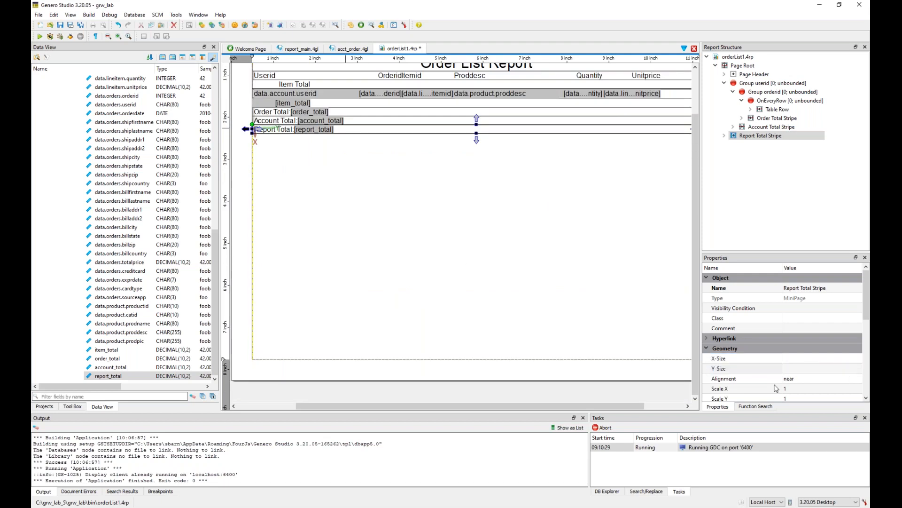
# Compare with the Account Total Stripe's sizing and set the Report Total Stripe's X-Size to min and Y-Size to max.
pyautogui.click(765, 128)
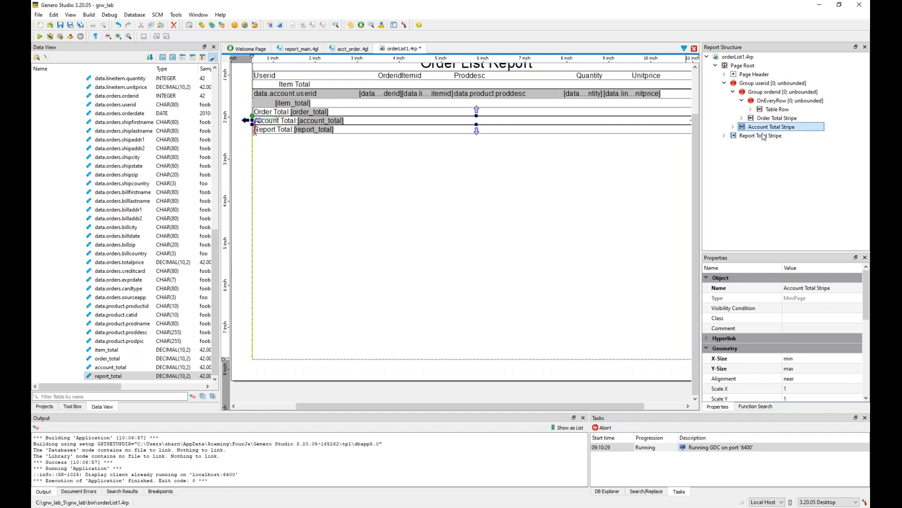
pyautogui.click(762, 136)
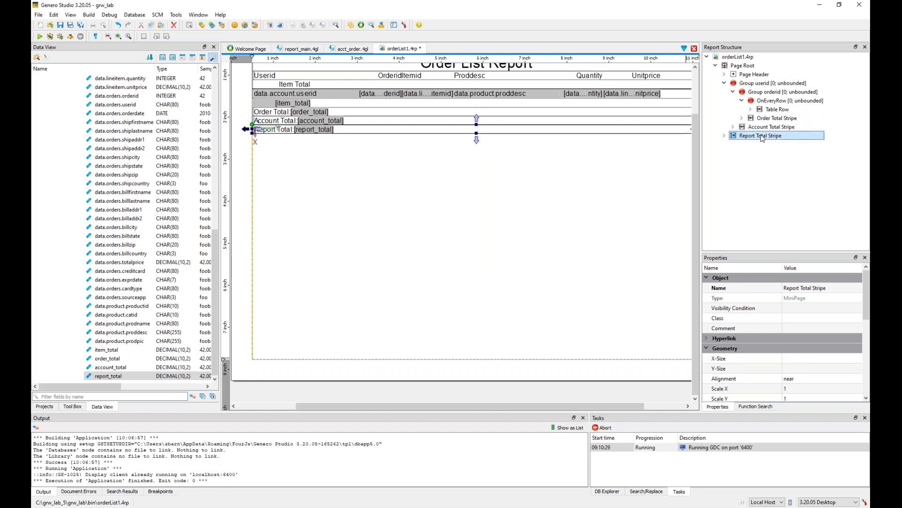
pyautogui.click(794, 359)
pyautogui.press('Tab')
pyautogui.write('mi')
pyautogui.press('BackSpace')
pyautogui.write('ax')
pyautogui.press('Return')
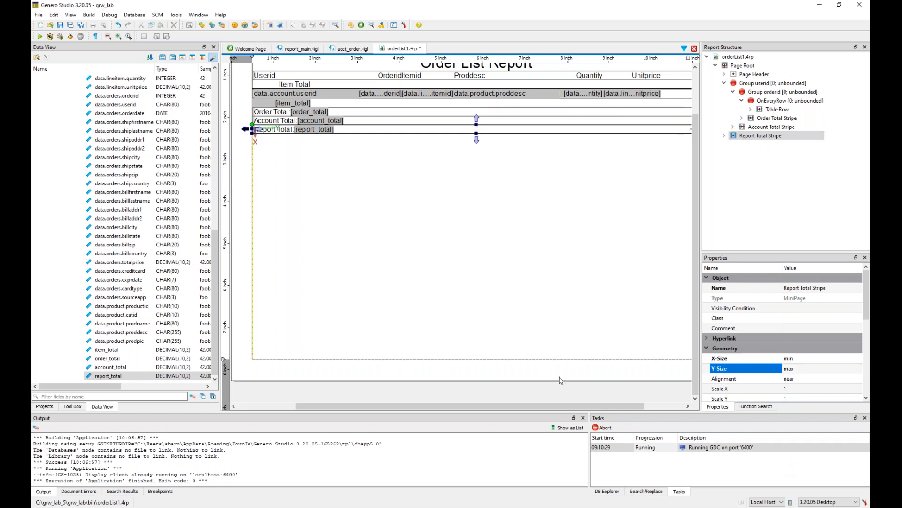
# Examine the Report Total Stripe's elements, collapse Group userid in the report structure and select the Page Root.
pyautogui.click(338, 130)
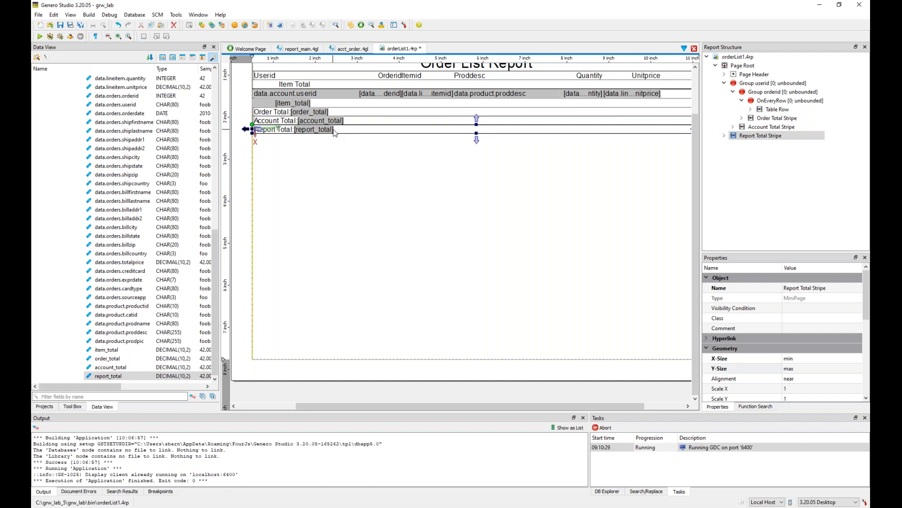
pyautogui.click(279, 131)
pyautogui.click(317, 132)
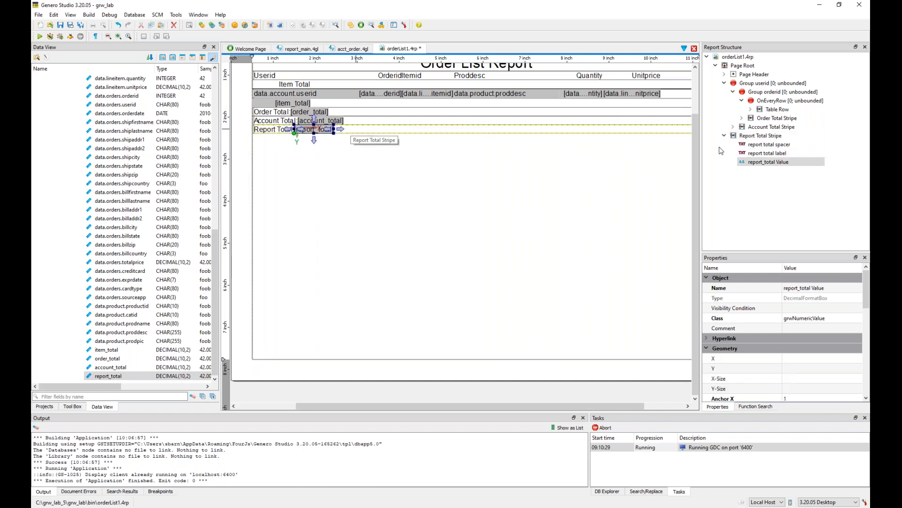
pyautogui.click(773, 138)
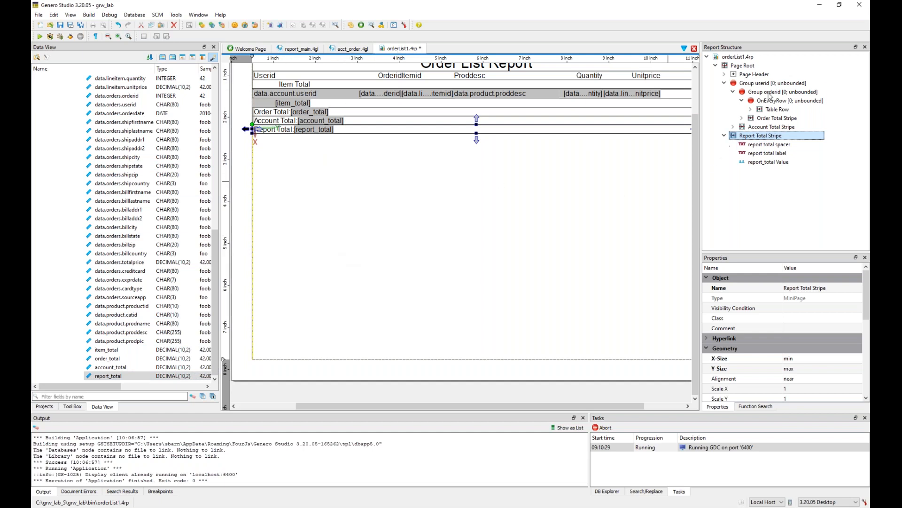
pyautogui.click(725, 83)
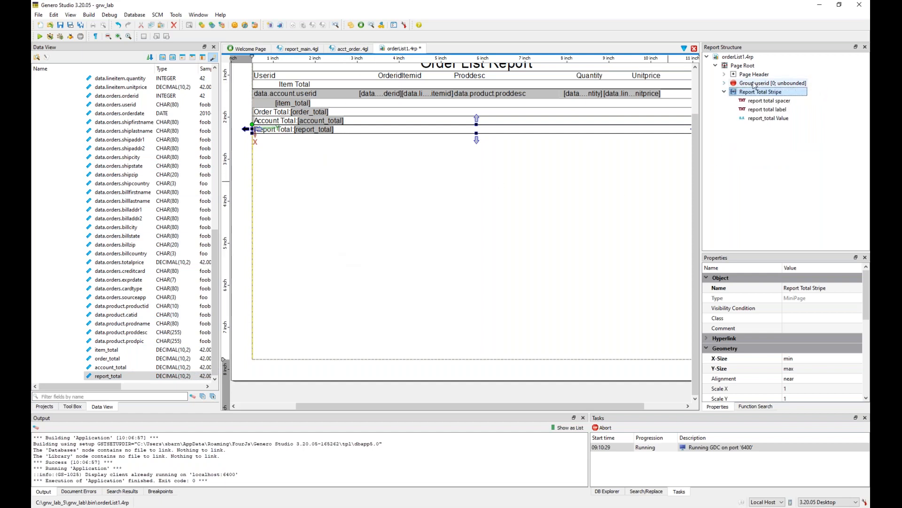
pyautogui.click(759, 84)
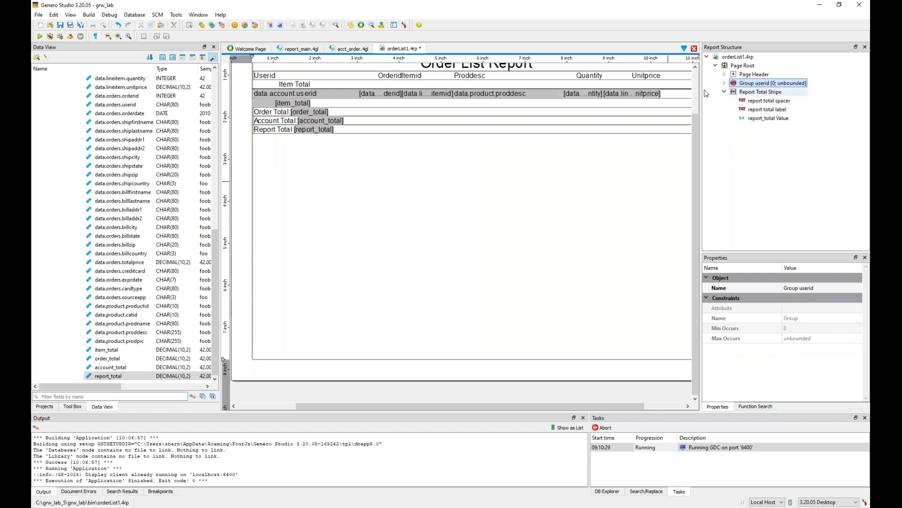
pyautogui.click(749, 69)
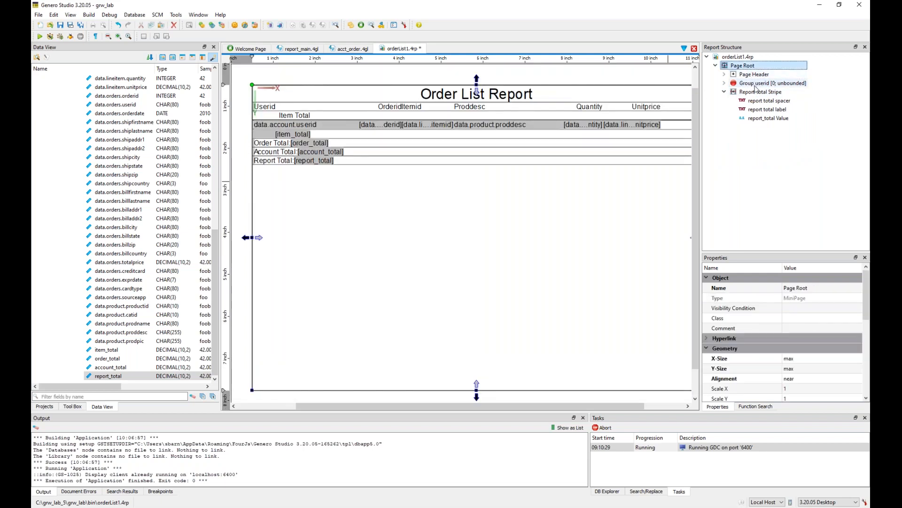
# Add a Horizontal Box (Layout Node) at the end of the Page Root and set its Y property to max-30mm.
pyautogui.click(71, 406)
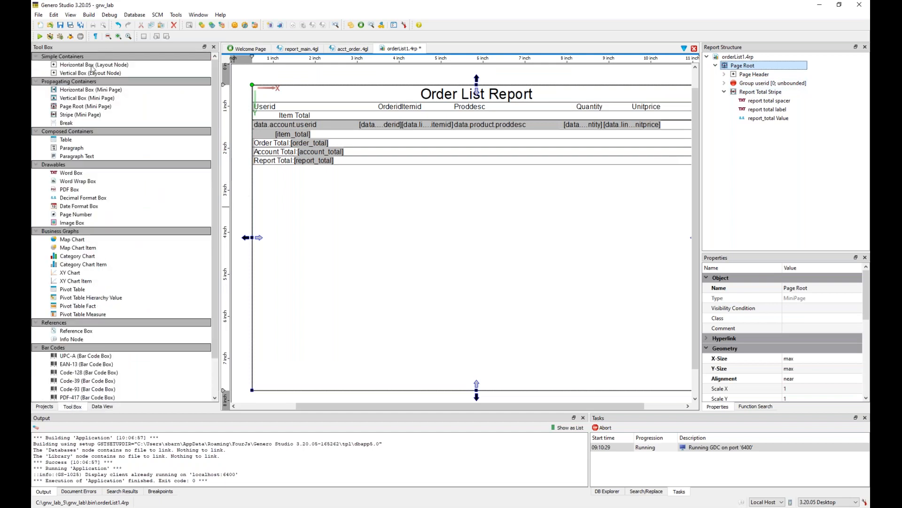
pyautogui.moveTo(92, 69); pyautogui.dragTo(762, 132)
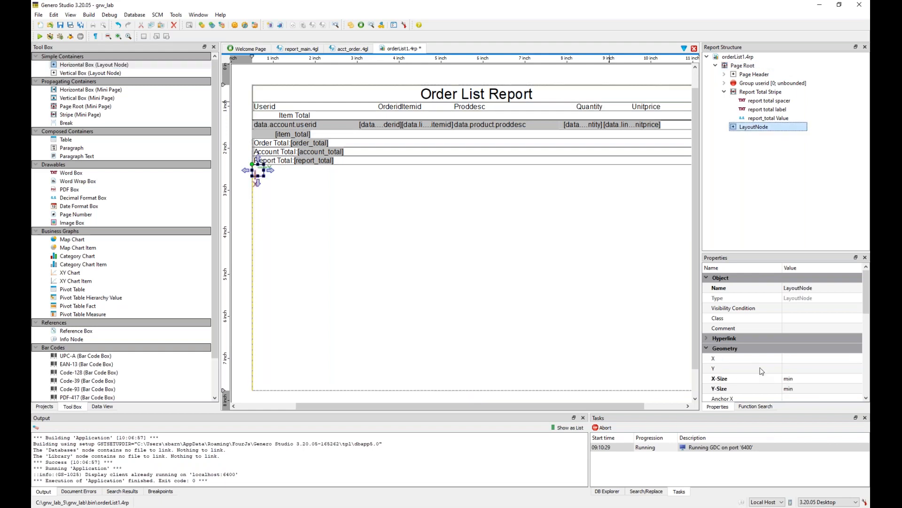
pyautogui.click(800, 368)
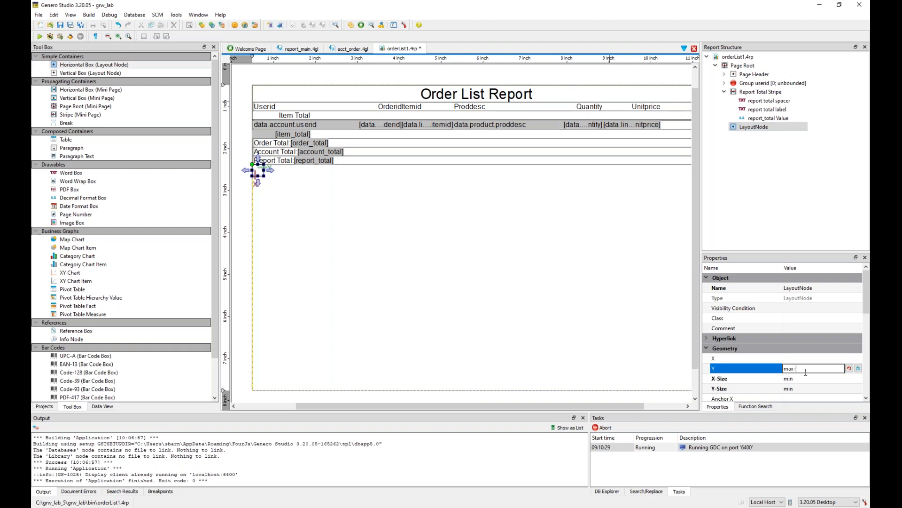
pyautogui.press('Return')
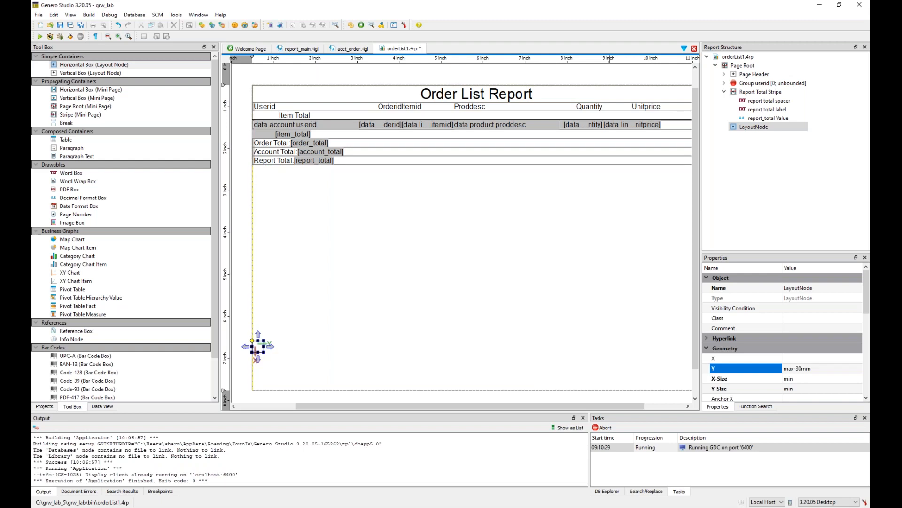
# Move the report total spacer, report total label and report_total Value from the Report Total Stripe into the LayoutNode.
pyautogui.click(780, 111)
pyautogui.keyDown('shift'); pyautogui.click(776, 118); pyautogui.keyUp('shift')
pyautogui.click(777, 102)
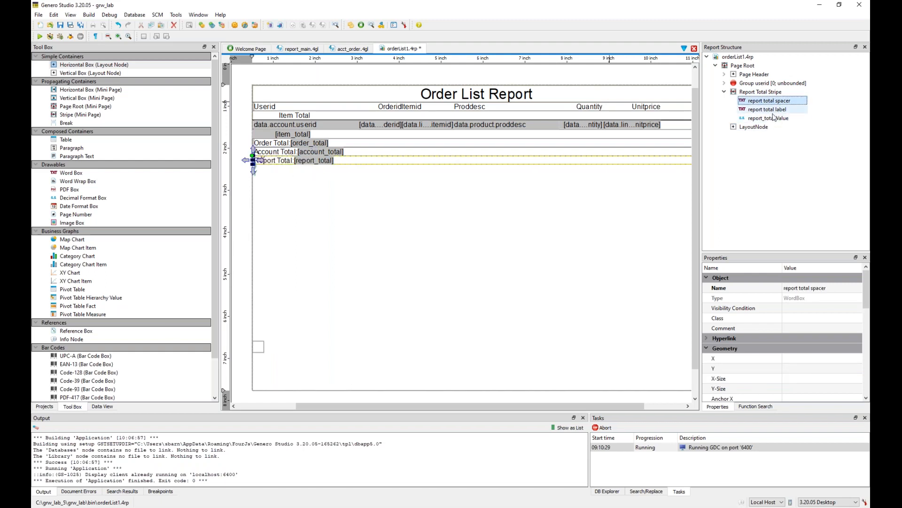
pyautogui.keyDown('shift'); pyautogui.click(774, 118); pyautogui.keyUp('shift')
pyautogui.moveTo(774, 118); pyautogui.dragTo(757, 128)
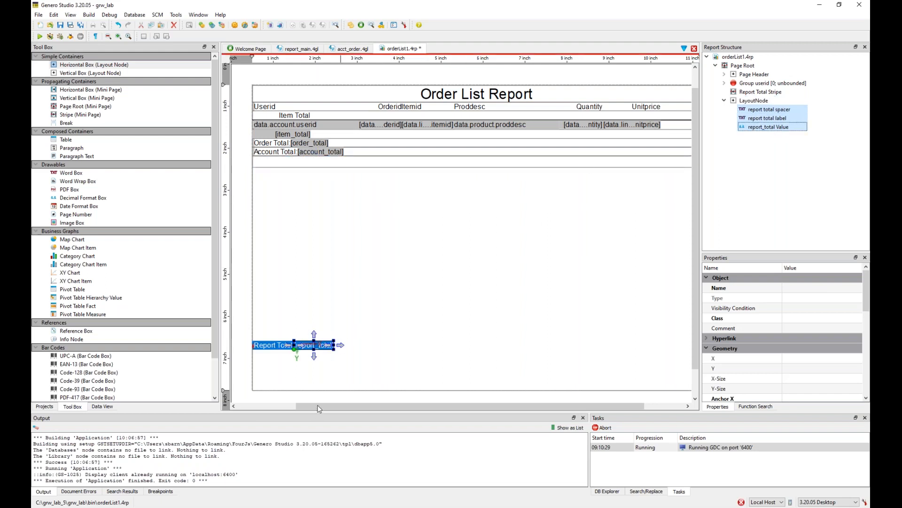
# Check the document errors and delete the report total spacer from the LayoutNode and the emptied Report Total Stripe from the Page Root.
pyautogui.click(79, 492)
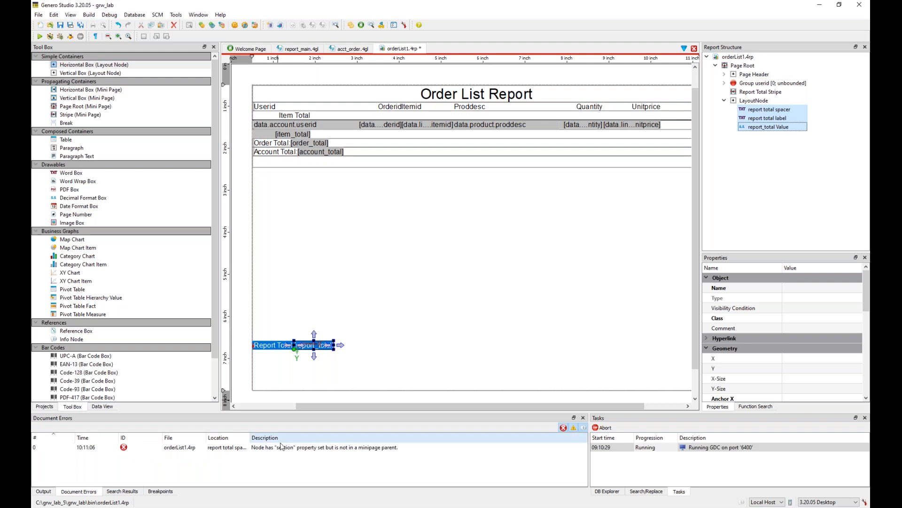
pyautogui.click(45, 492)
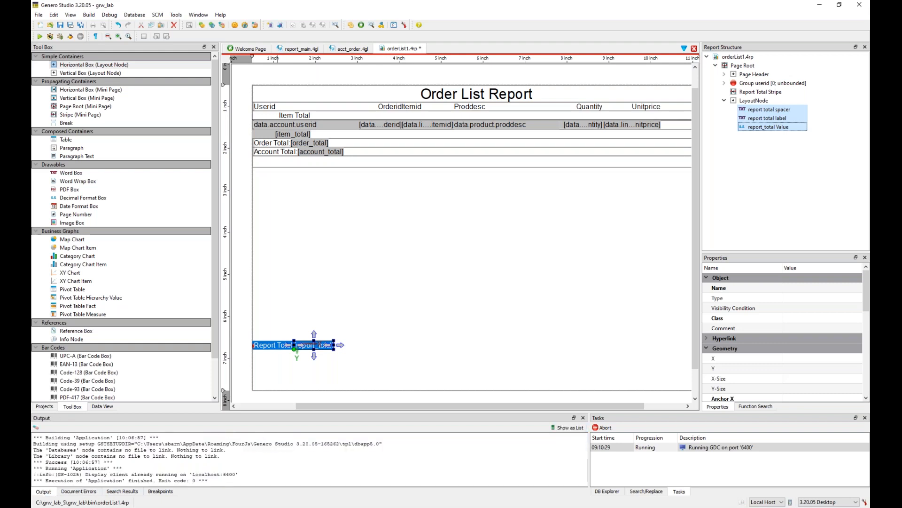
pyautogui.click(767, 109)
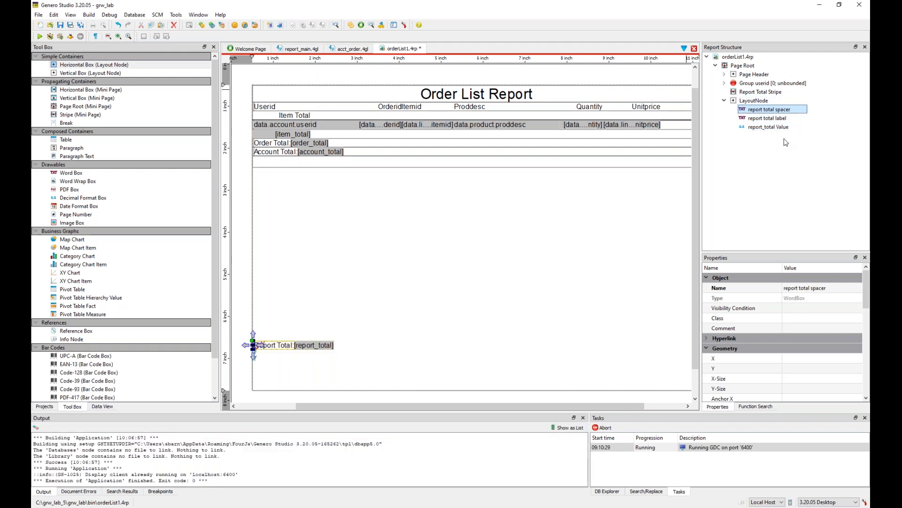
pyautogui.press('Delete')
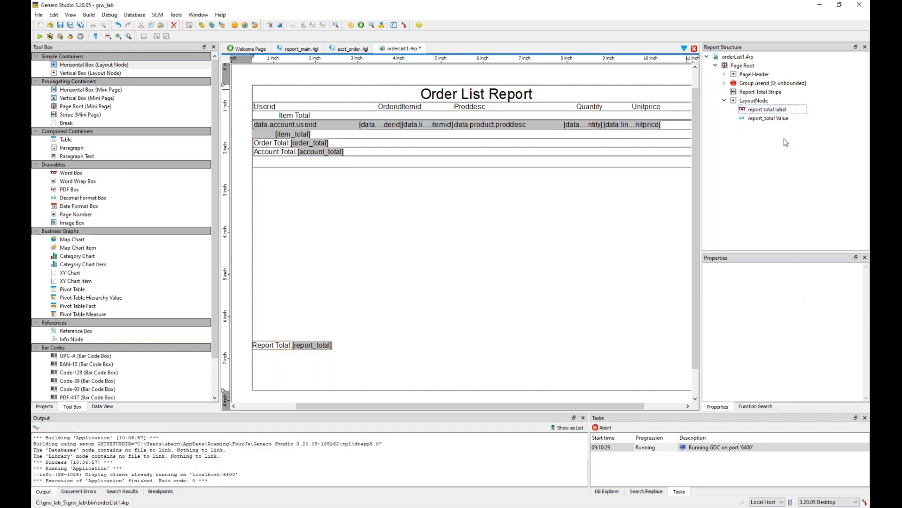
pyautogui.click(546, 164)
pyautogui.press('Delete')
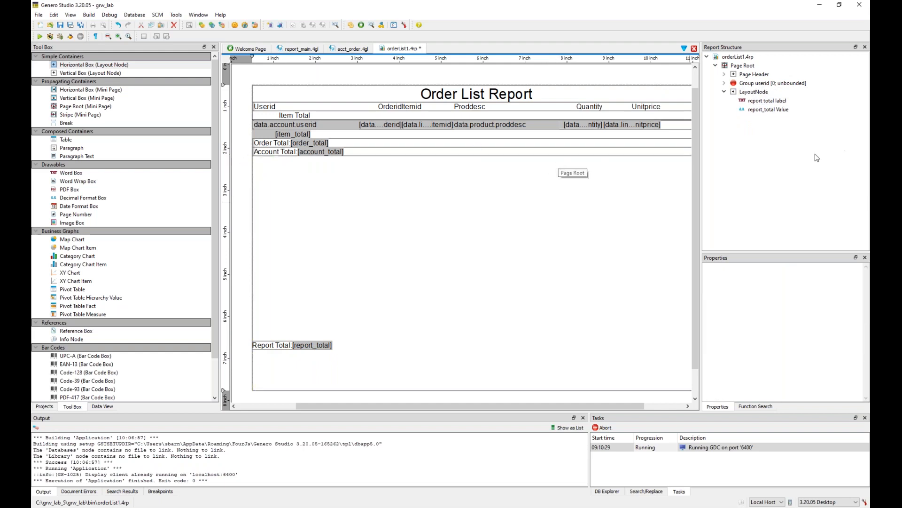
# Save the report design with the LayoutNode selected and run the application to view the report's last page.
pyautogui.click(753, 93)
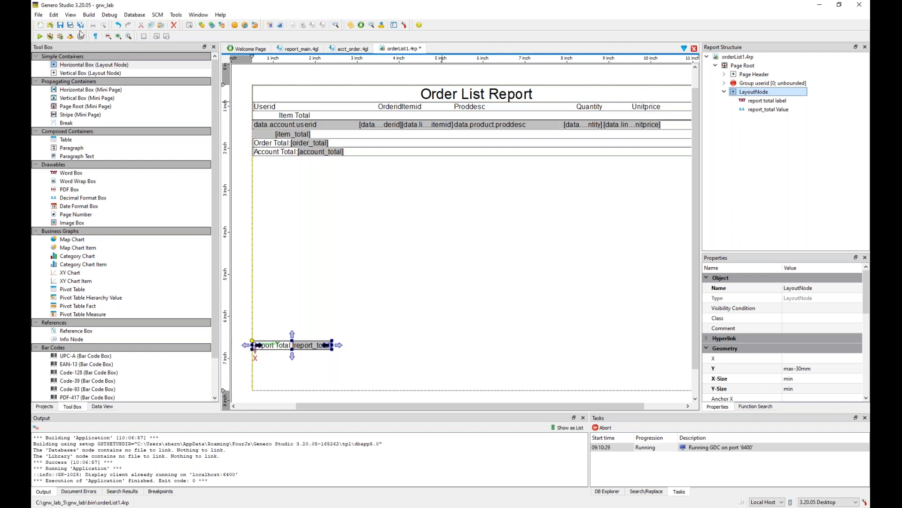
pyautogui.click(60, 26)
pyautogui.click(40, 36)
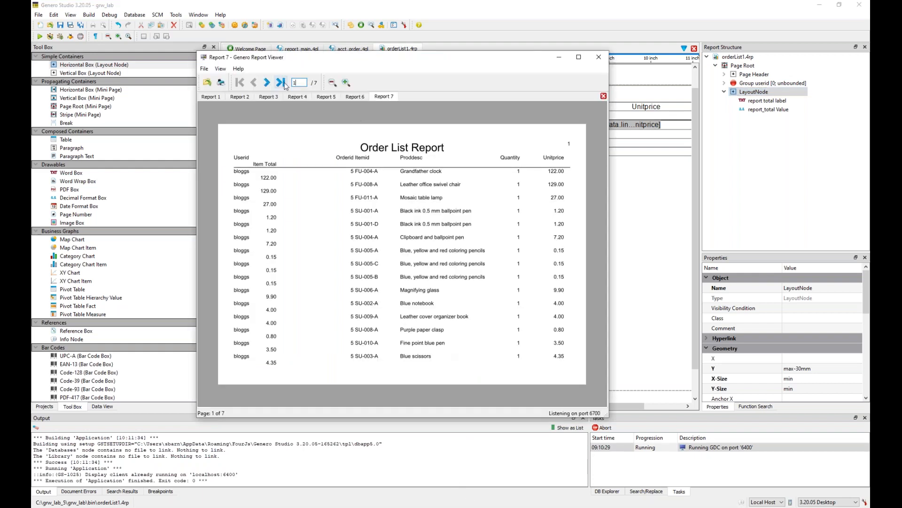
pyautogui.click(282, 83)
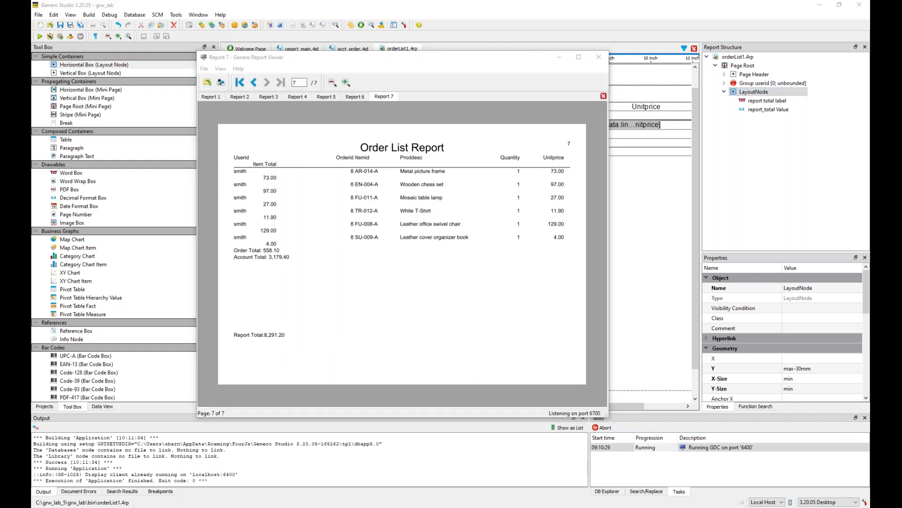
pyautogui.click(272, 337)
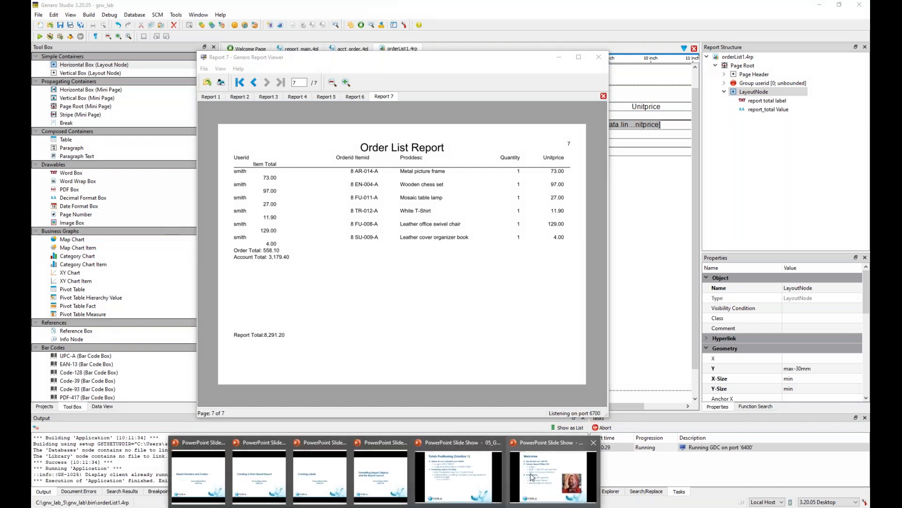
# Switch to the 05_GROUPING_SUBTOTALS slide show in PowerPoint and advance to the Totals Positioning (Solution 2) slide.
pyautogui.click(472, 477)
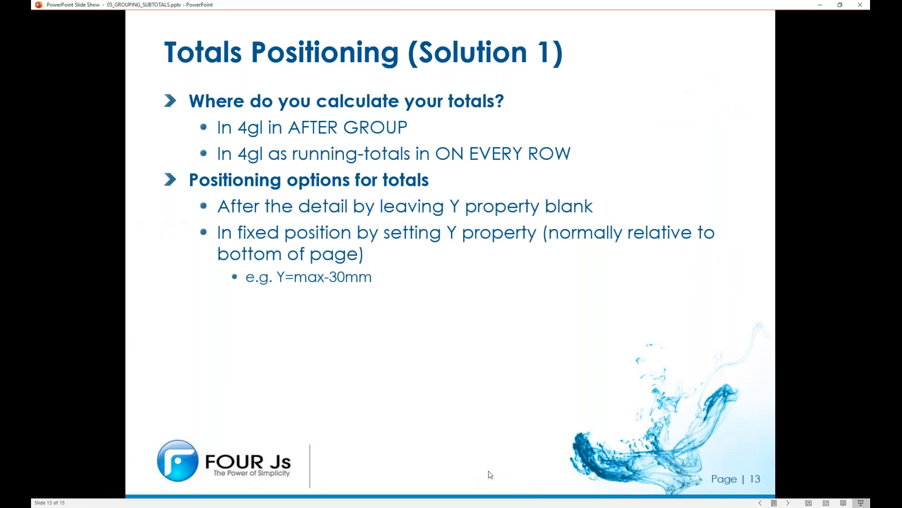
pyautogui.click(490, 474)
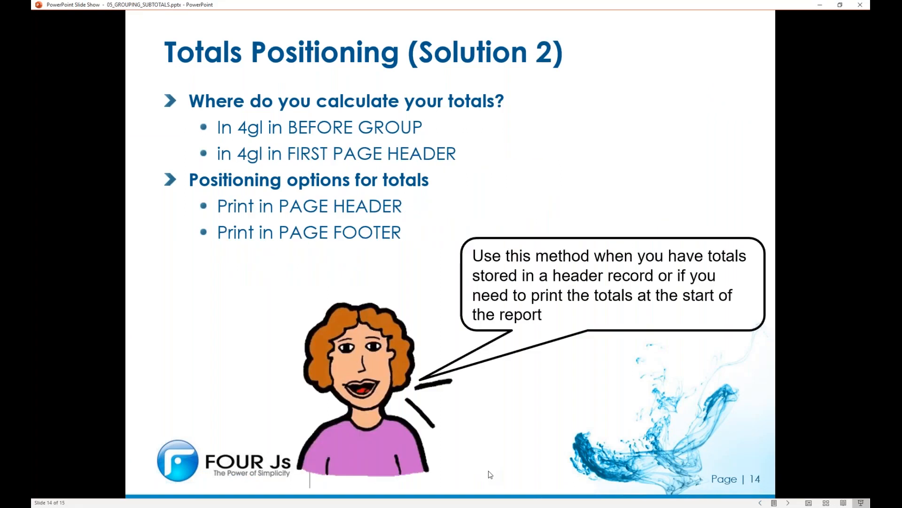
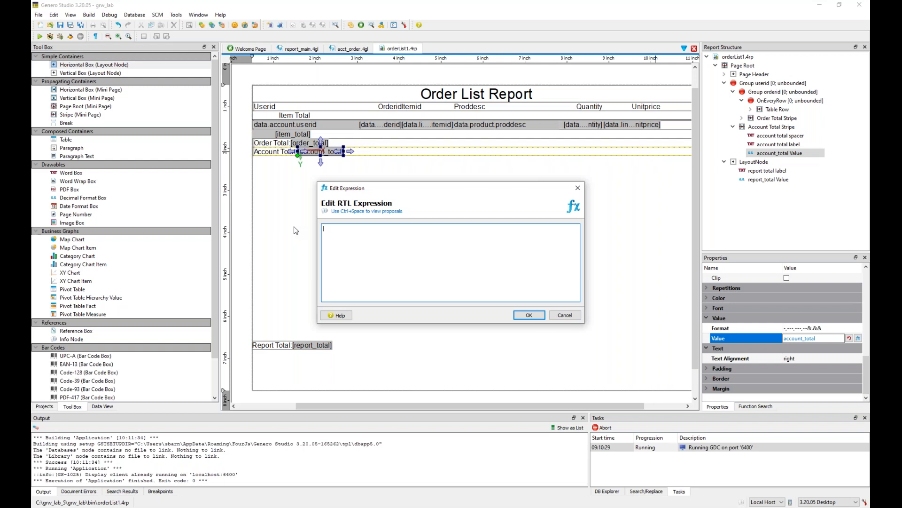
# Show the RTL expression proposals for the account_total Value, find the variables by initial letter and insert account_total.
pyautogui.hotkey('ctrl', 'space')
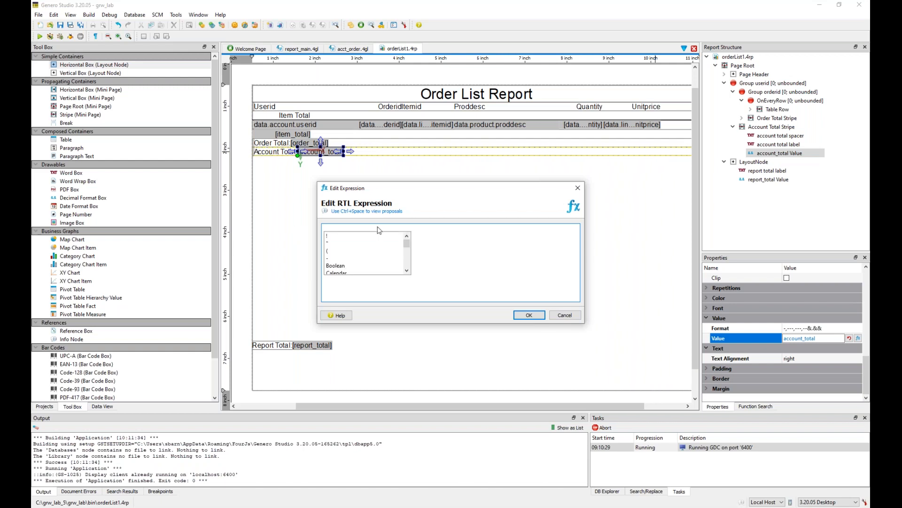
pyautogui.moveTo(407, 244)
pyautogui.mouseDown()
pyautogui.moveTo(408, 267)
pyautogui.moveTo(407, 240)
pyautogui.mouseUp()
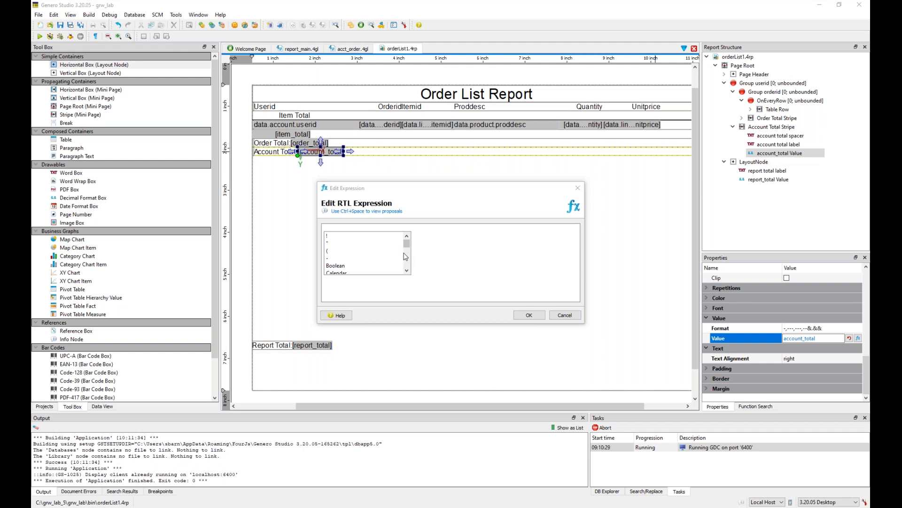
pyautogui.press('a')
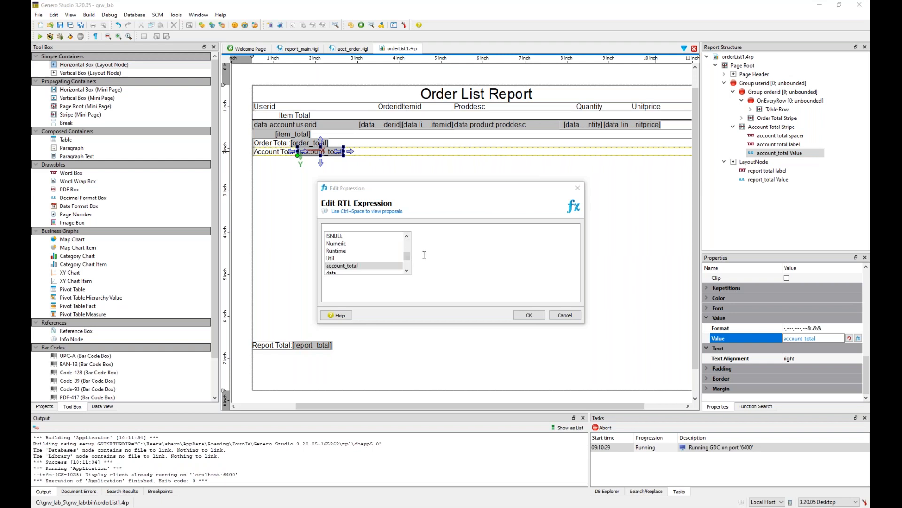
pyautogui.press('c')
pyautogui.press('c')
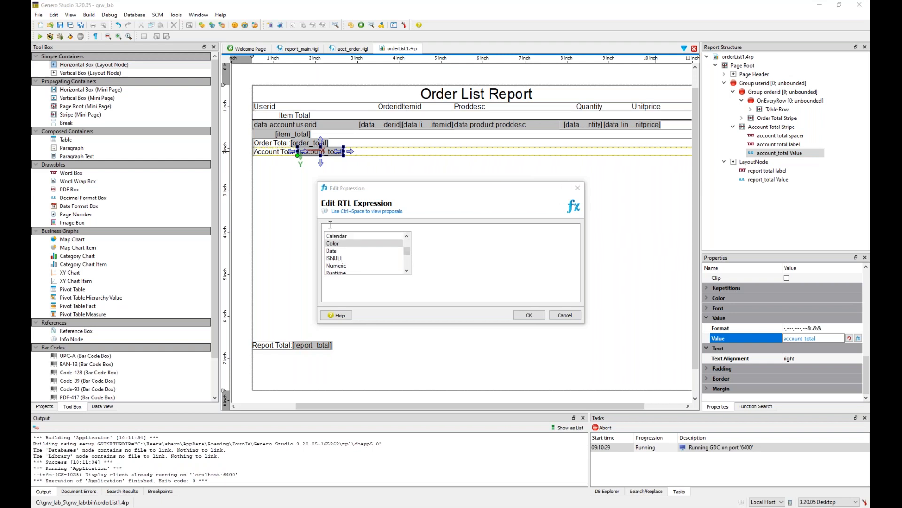
pyautogui.press('a')
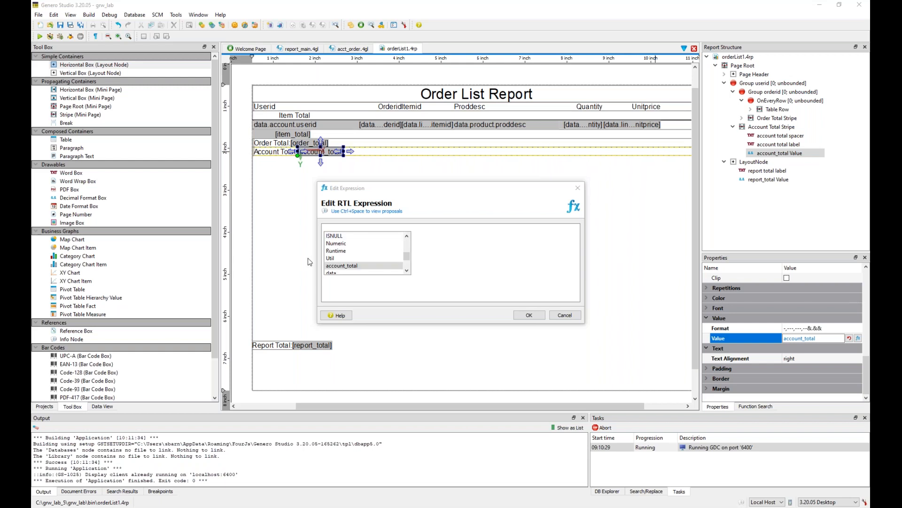
pyautogui.doubleClick(344, 266)
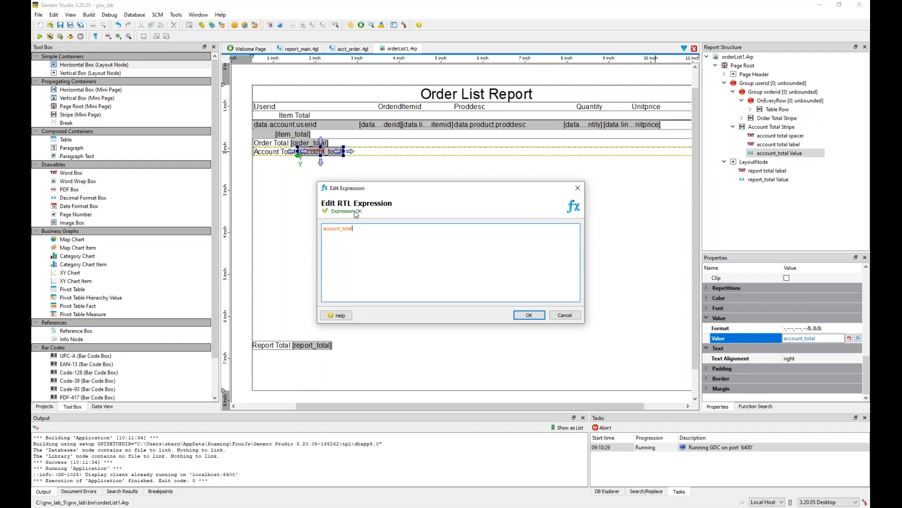
# Replace the expression with data.account.userid, building it from the proposed data, account and userid members.
pyautogui.moveTo(362, 228); pyautogui.dragTo(306, 229)
pyautogui.write('d')
pyautogui.press('Down')
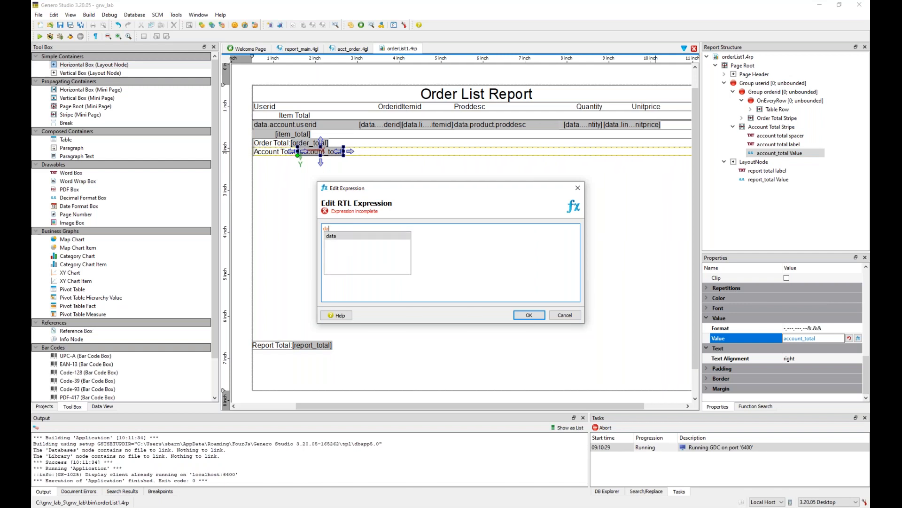
pyautogui.press('Return')
pyautogui.write('.')
pyautogui.press('Down')
pyautogui.press('Return')
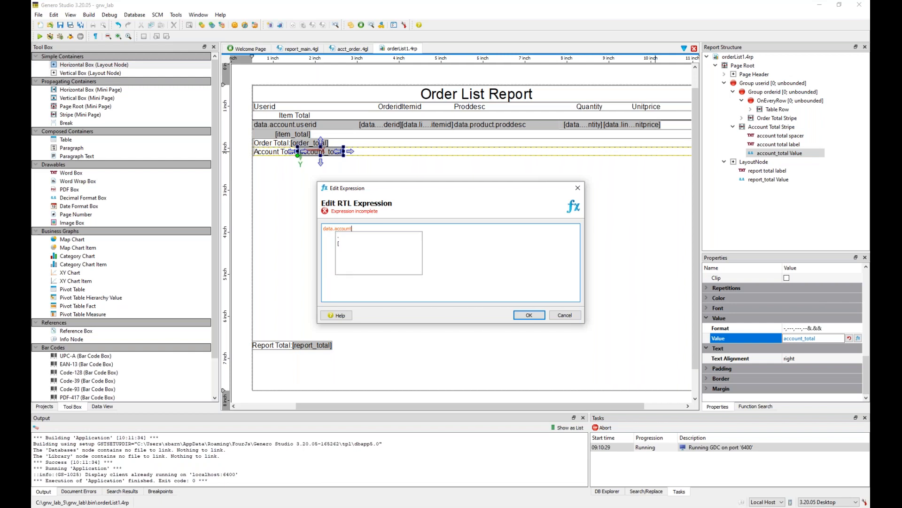
pyautogui.write('.')
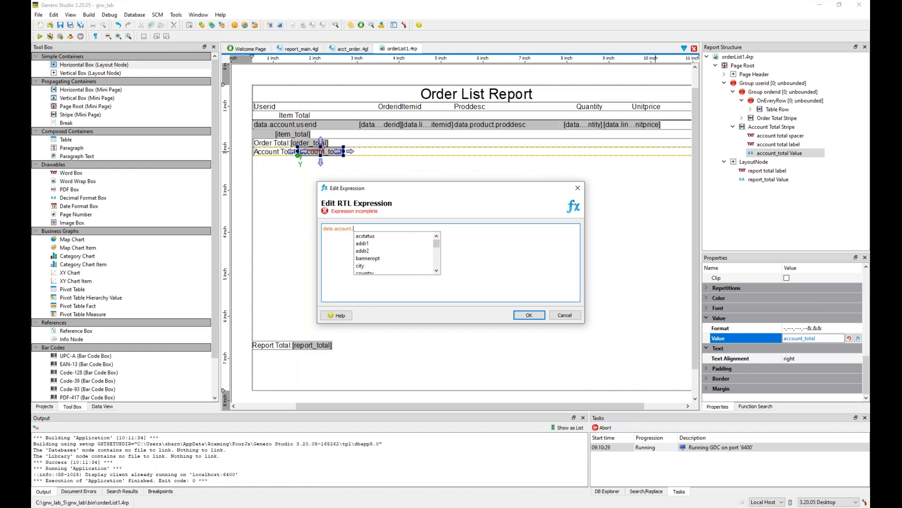
pyautogui.write('u')
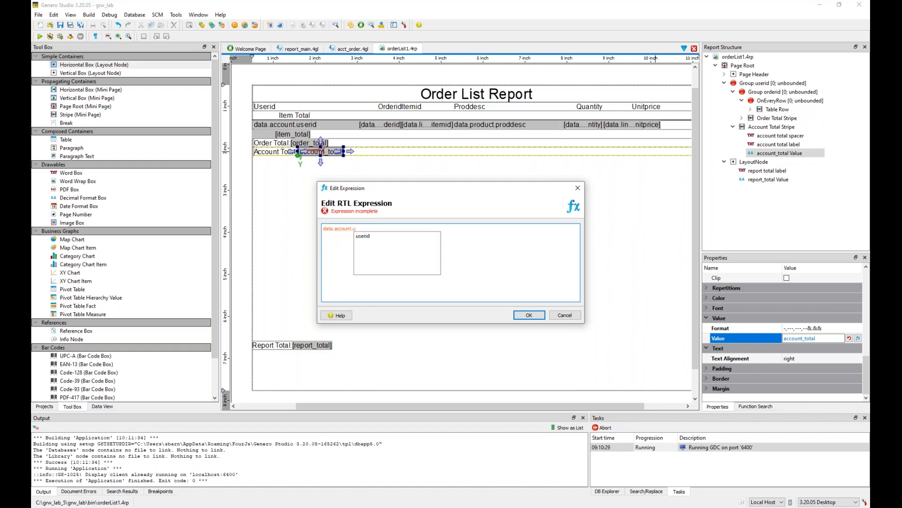
pyautogui.press('Down')
pyautogui.press('Return')
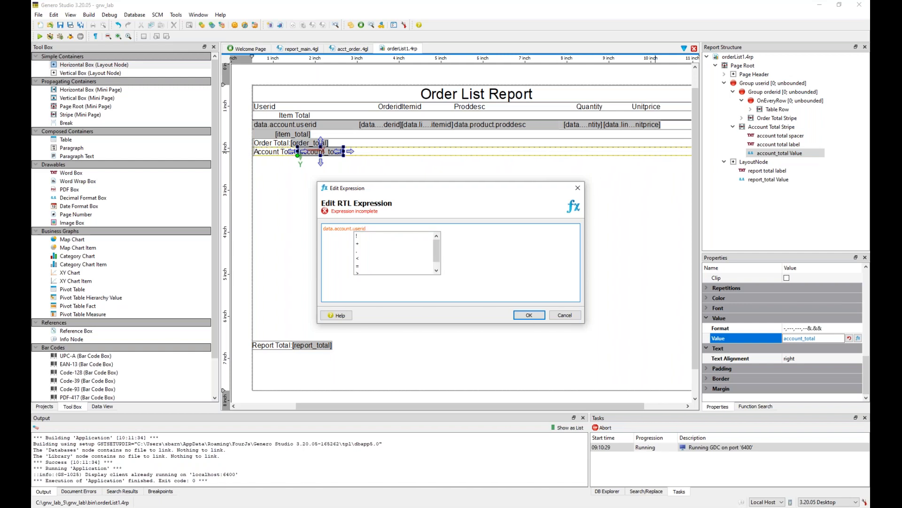
# Append the .trim() method to the data.account.userid expression.
pyautogui.press('Down')
pyautogui.press('Down')
pyautogui.press('Down')
pyautogui.press('Return')
pyautogui.write('t')
pyautogui.press('Down')
pyautogui.press('Down')
pyautogui.press('Down')
pyautogui.press('Down')
pyautogui.press('Down')
pyautogui.press('Down')
pyautogui.press('Down')
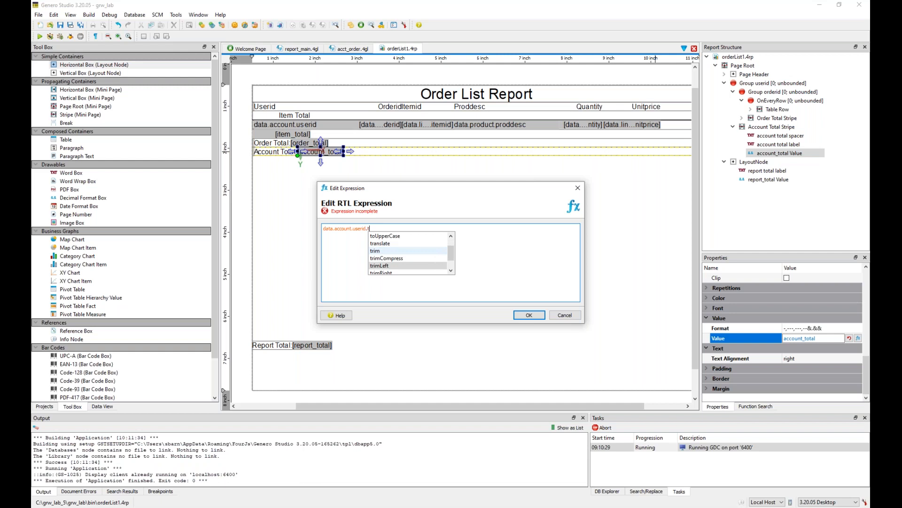
pyautogui.write('rim')
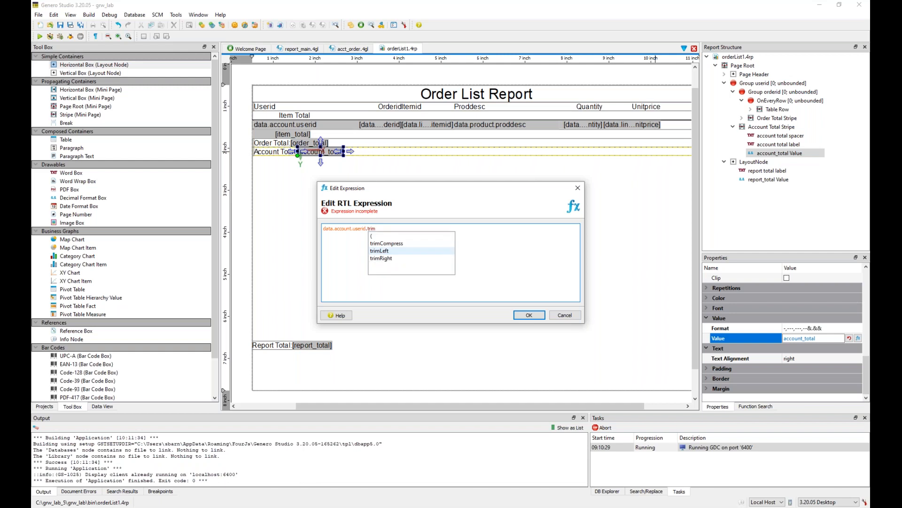
pyautogui.write('()')
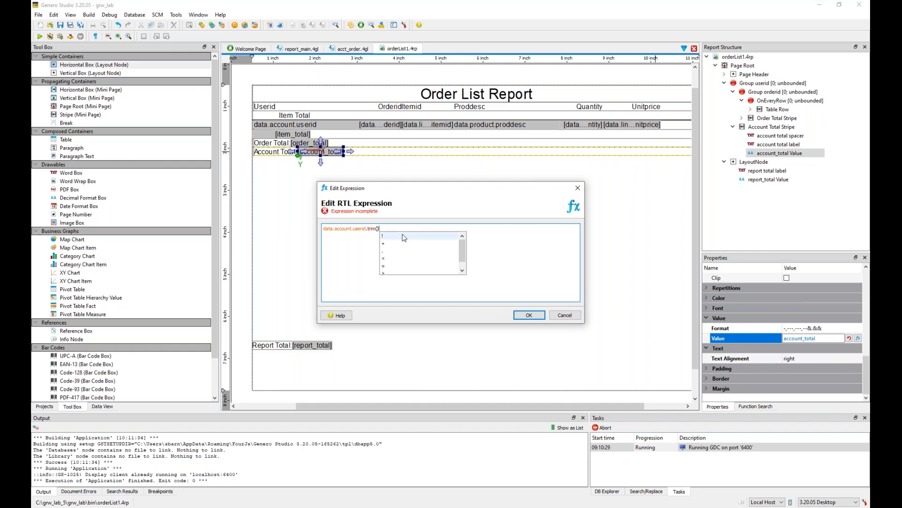
# Remove trim() from the expression, leaving data.account.userid followed by a dot.
pyautogui.press('BackSpace')
pyautogui.press('BackSpace')
pyautogui.press('BackSpace')
pyautogui.press('BackSpace')
pyautogui.press('BackSpace')
pyautogui.press('BackSpace')
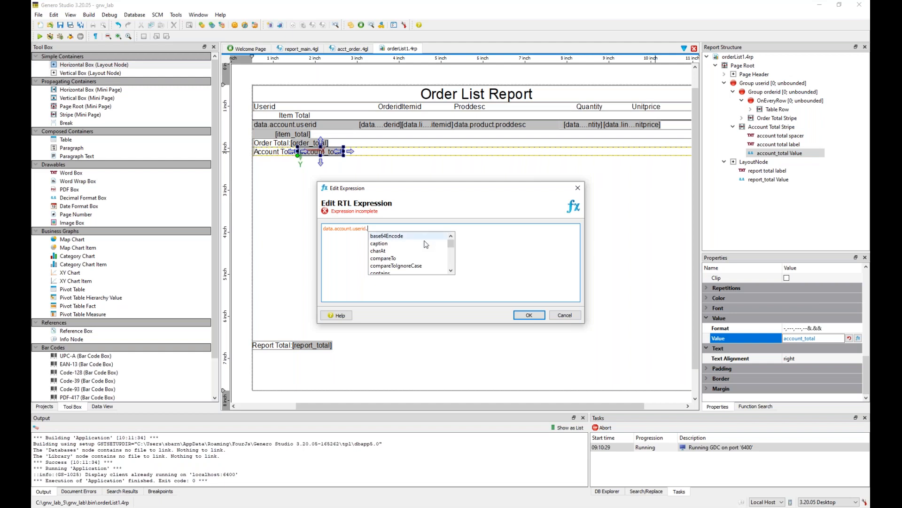
# Examine the full list of methods proposed for data.account.userid and cancel the expression edit.
pyautogui.click(451, 271)
pyautogui.click(451, 271)
pyautogui.click(452, 270)
pyautogui.click(451, 271)
pyautogui.click(451, 271)
pyautogui.click(451, 271)
pyautogui.click(451, 270)
pyautogui.click(451, 271)
pyautogui.click(451, 271)
pyautogui.click(451, 270)
pyautogui.click(451, 271)
pyautogui.click(451, 271)
pyautogui.click(451, 270)
pyautogui.click(451, 271)
pyautogui.click(451, 270)
pyautogui.moveTo(452, 256); pyautogui.dragTo(454, 267)
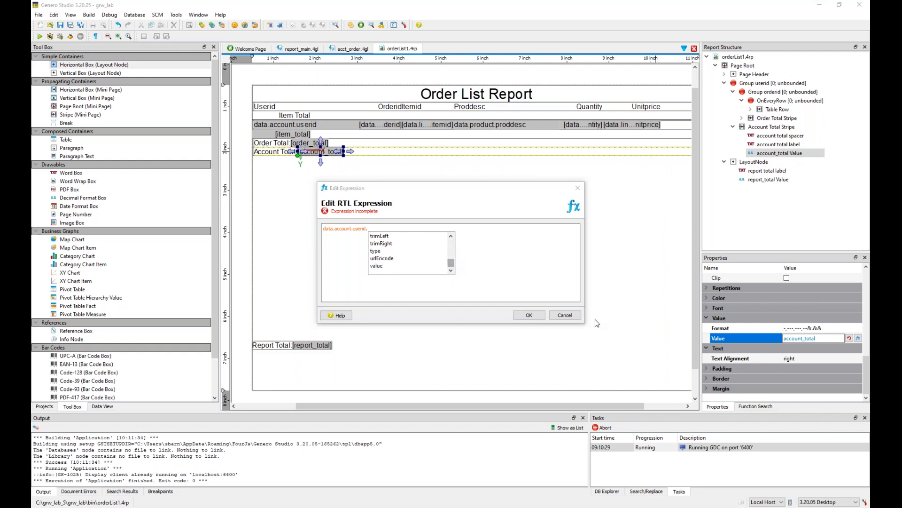
pyautogui.click(575, 315)
pyautogui.click(579, 285)
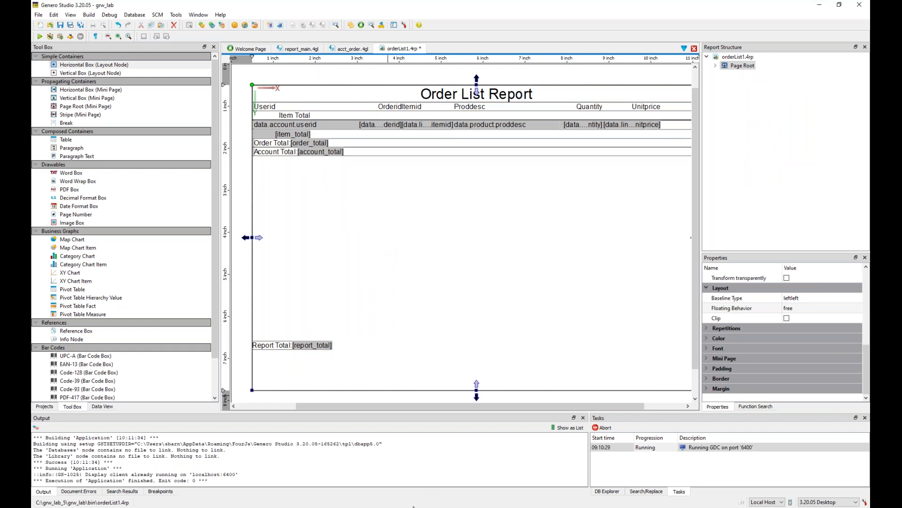
# Switch to the 06_FORMAT_REPORT_BASICS slide show to review the How to set properties slide and return to Genero Studio.
pyautogui.moveTo(413, 506)
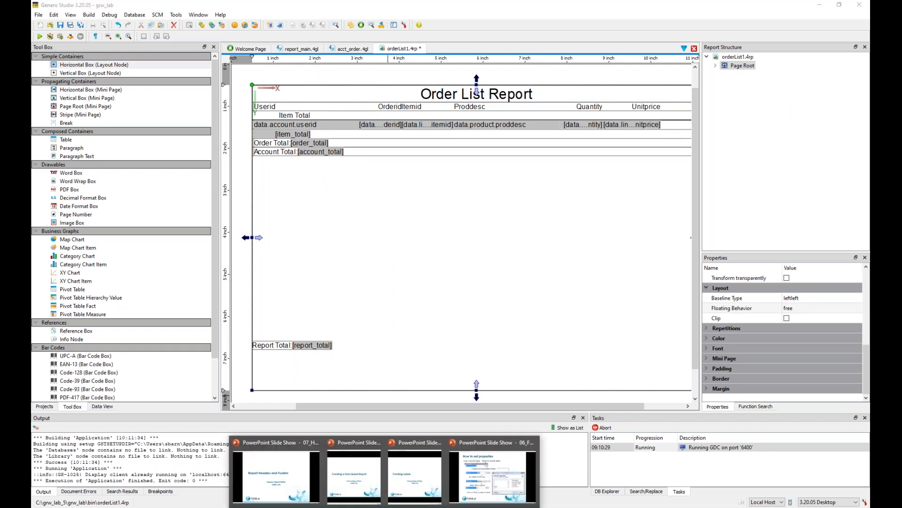
pyautogui.click(502, 473)
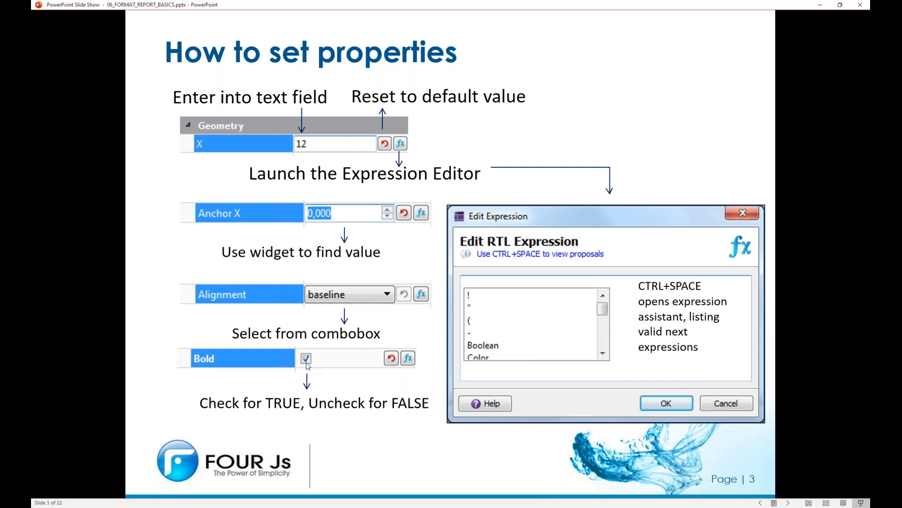
pyautogui.hotkey('alt', 'Tab')
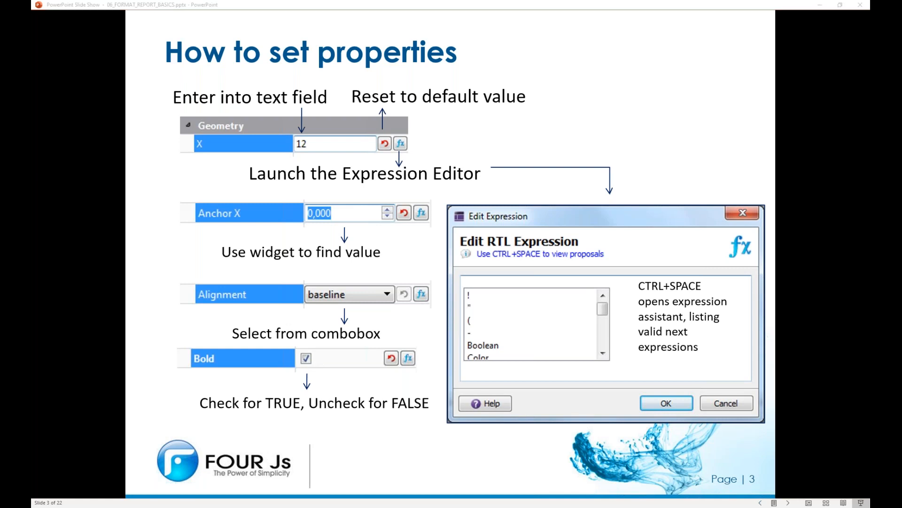
# Examine the Floating Behavior, Baseline Type and Transform transparently properties of the Page Root in orderList1.4rp.
pyautogui.click(816, 310)
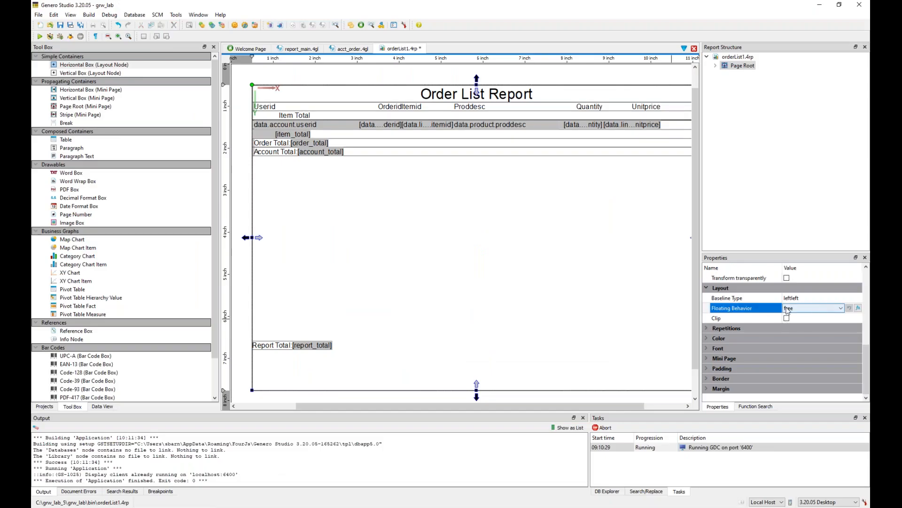
pyautogui.click(841, 309)
pyautogui.click(842, 309)
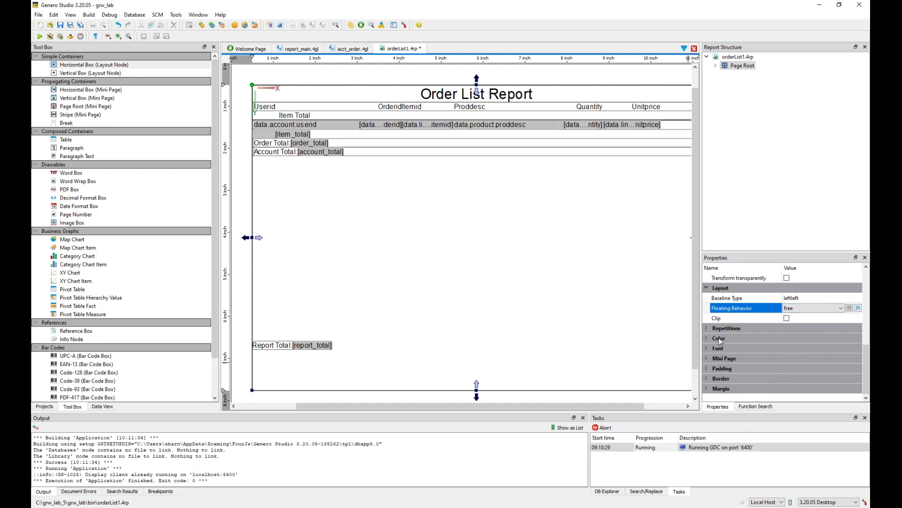
pyautogui.click(728, 299)
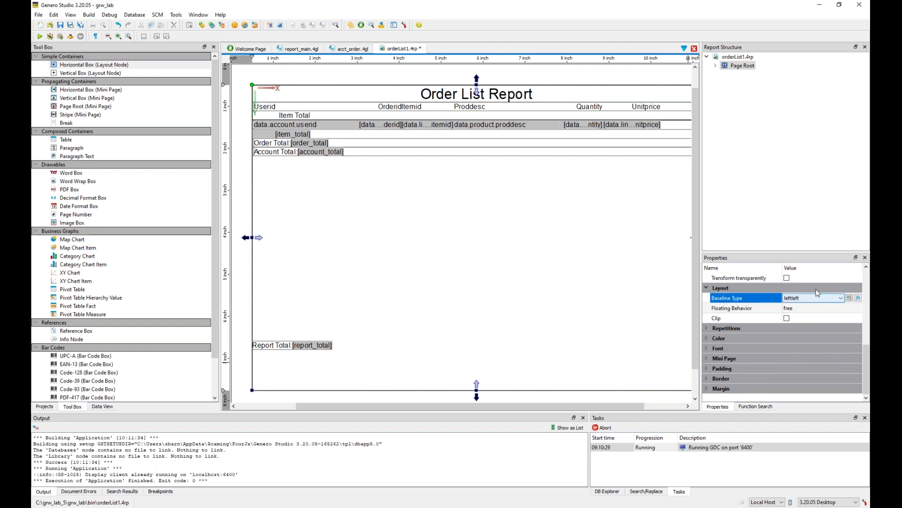
pyautogui.click(741, 279)
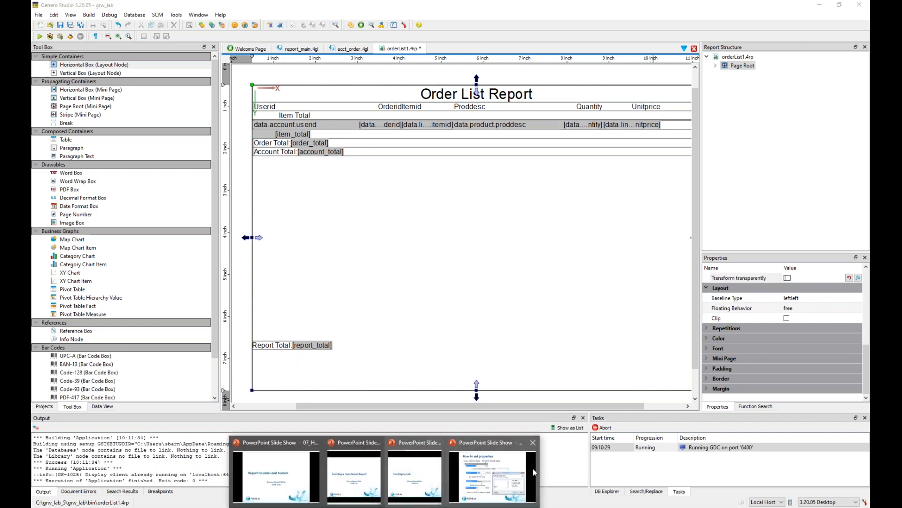
# Switch to the 06_FORMAT_REPORT_BASICS slide show to review the Use X and Y properties to position slide, and return to Genero Studio.
pyautogui.click(573, 456)
pyautogui.click(573, 455)
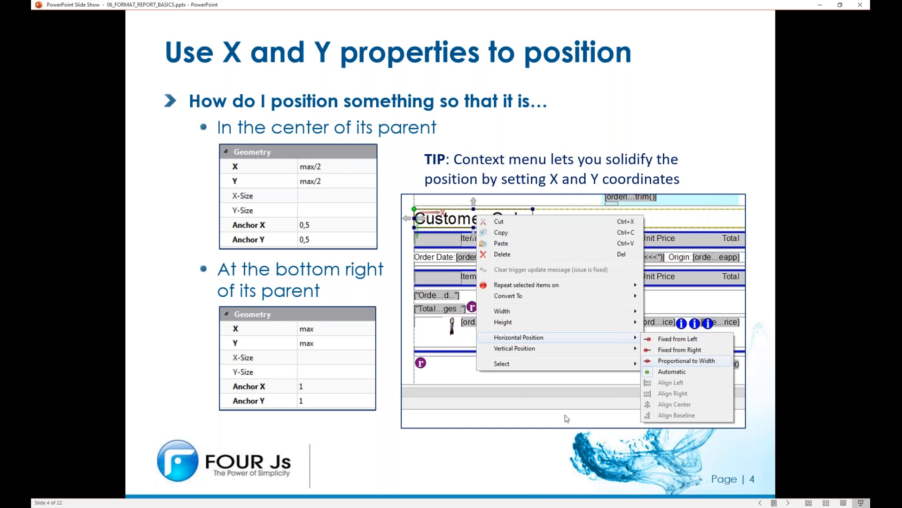
pyautogui.click(408, 506)
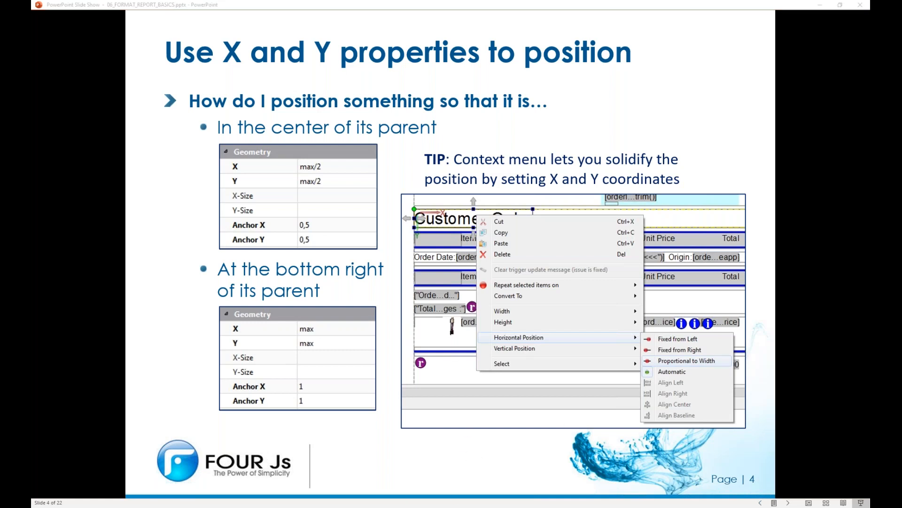
# Create a new Empty Report (.4rp) document.
pyautogui.click(41, 14)
pyautogui.click(51, 23)
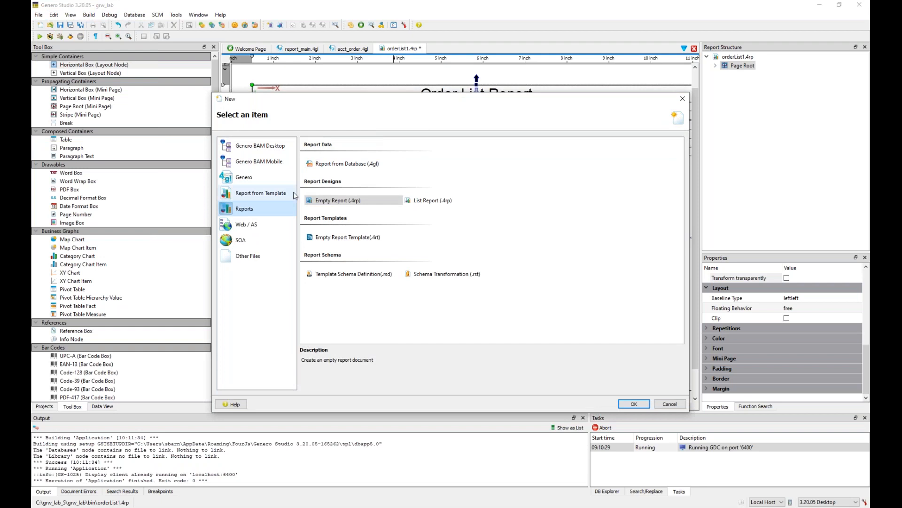
pyautogui.click(634, 404)
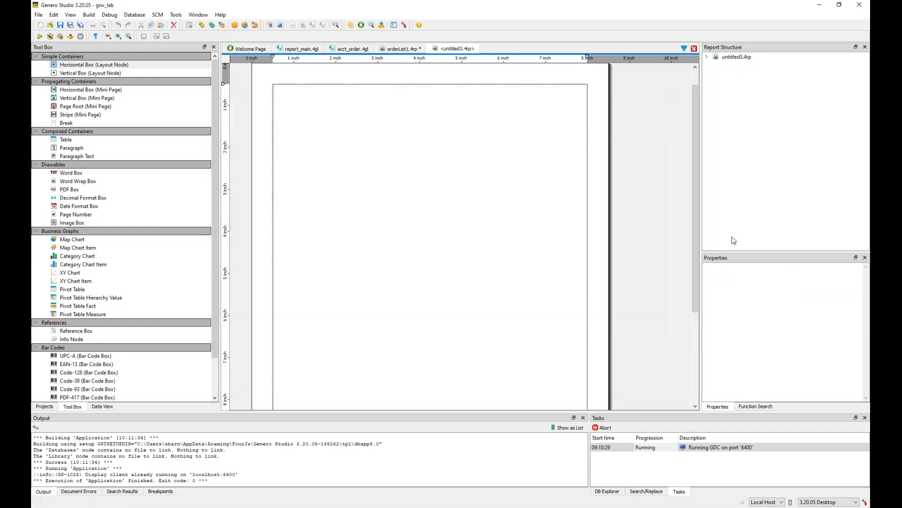
# Add a Horizontal Box (Layout Node) inside the Page Root and expand the report structure to show it.
pyautogui.click(707, 56)
pyautogui.click(741, 65)
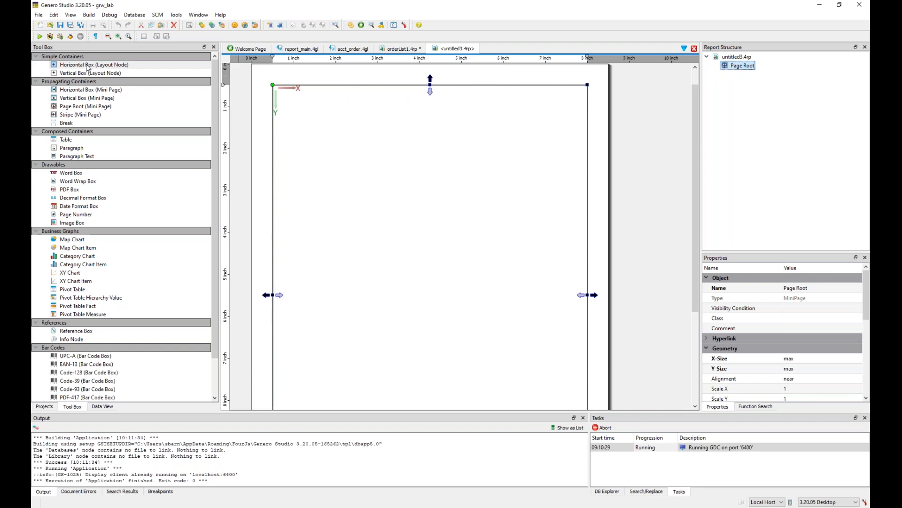
pyautogui.doubleClick(87, 67)
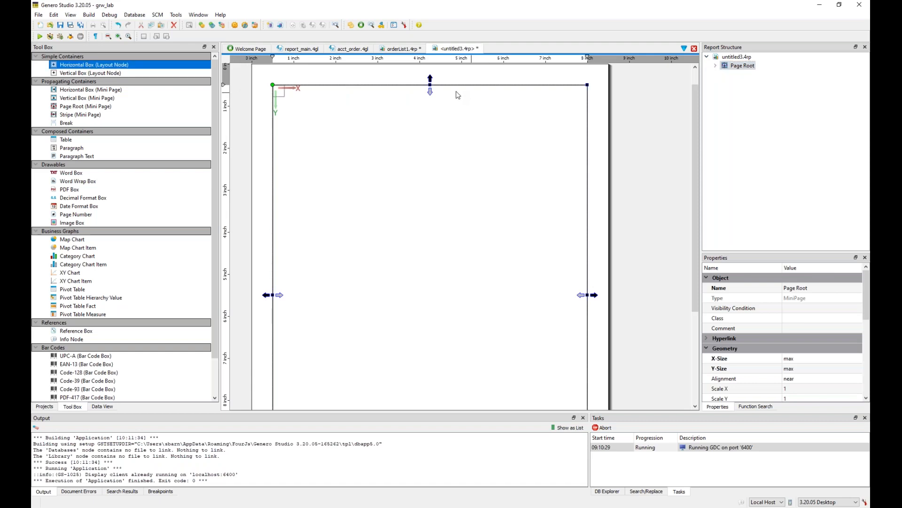
pyautogui.click(715, 66)
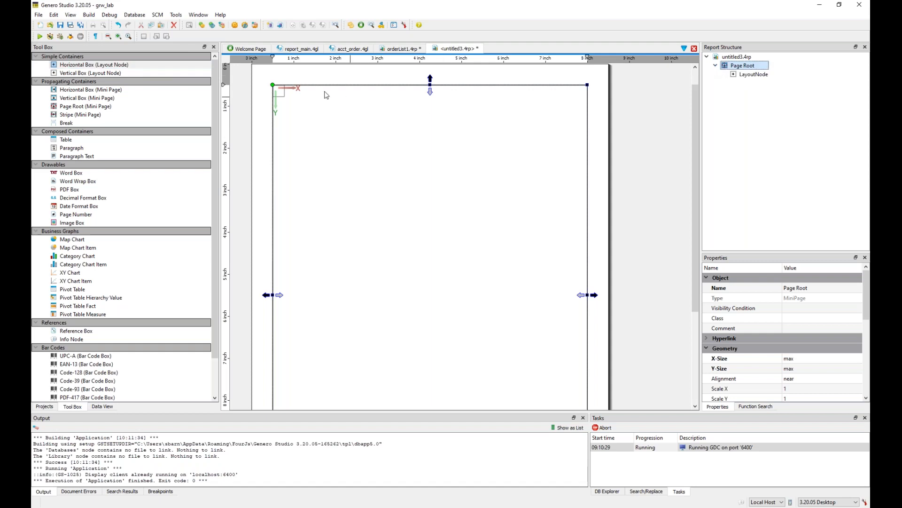
# Enlarge the layout node to an X-Size of about 346 and Y-Size of about 471, and inspect both size properties.
pyautogui.click(284, 98)
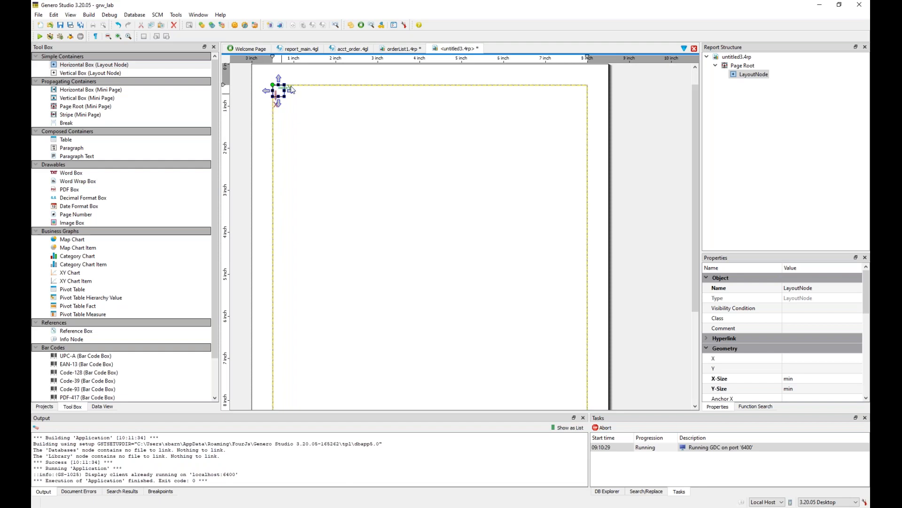
pyautogui.moveTo(283, 95); pyautogui.dragTo(475, 287)
pyautogui.moveTo(474, 185); pyautogui.dragTo(547, 186)
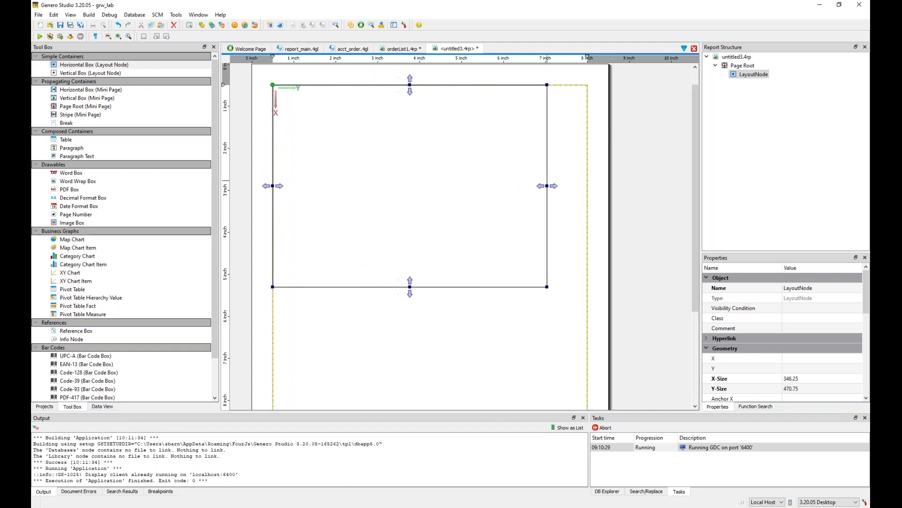
pyautogui.click(807, 380)
pyautogui.click(812, 389)
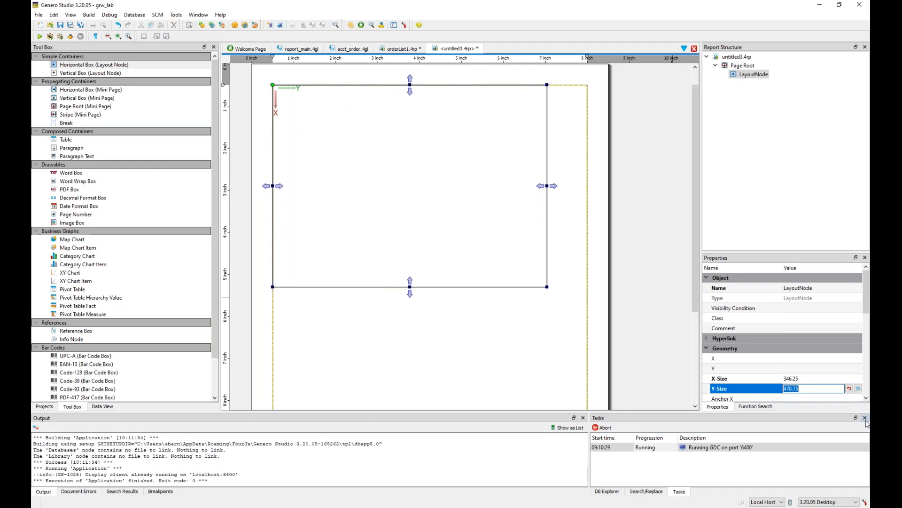
pyautogui.click(806, 378)
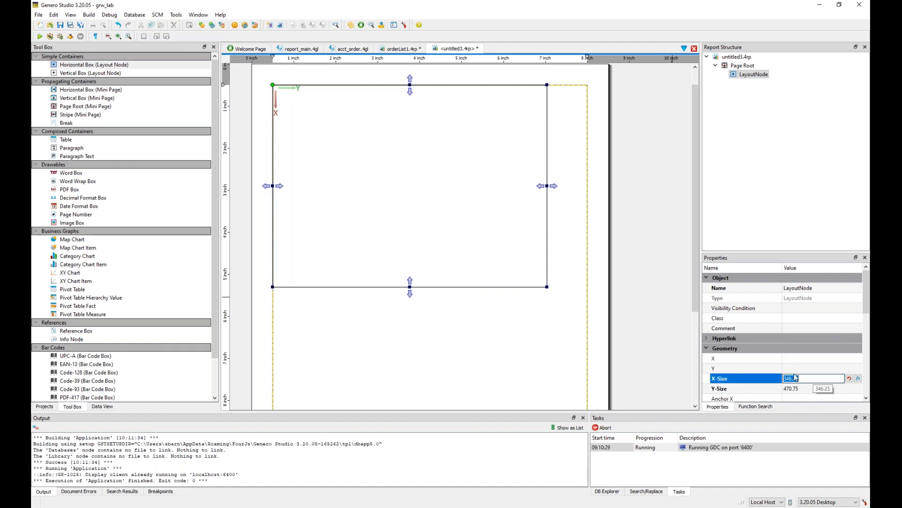
pyautogui.press('Tab')
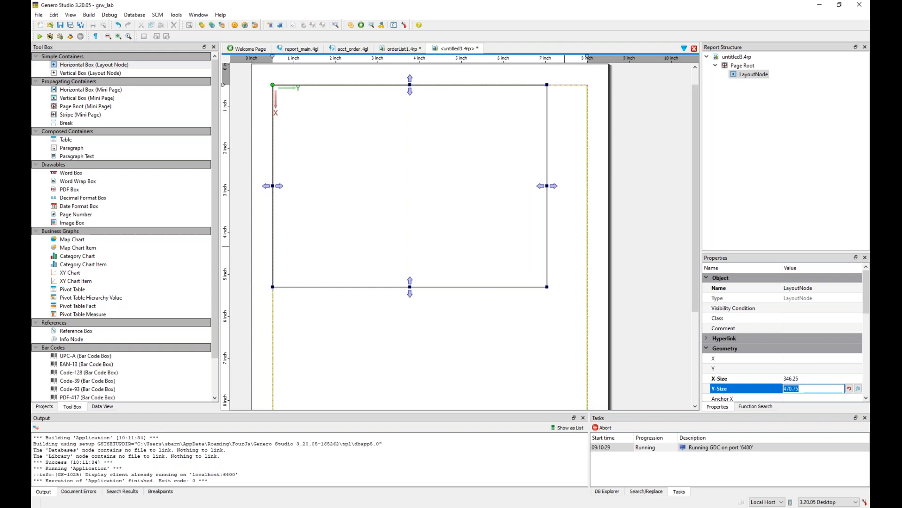
# Set the layout node's X-Size in inches, to 4in.
pyautogui.click(811, 378)
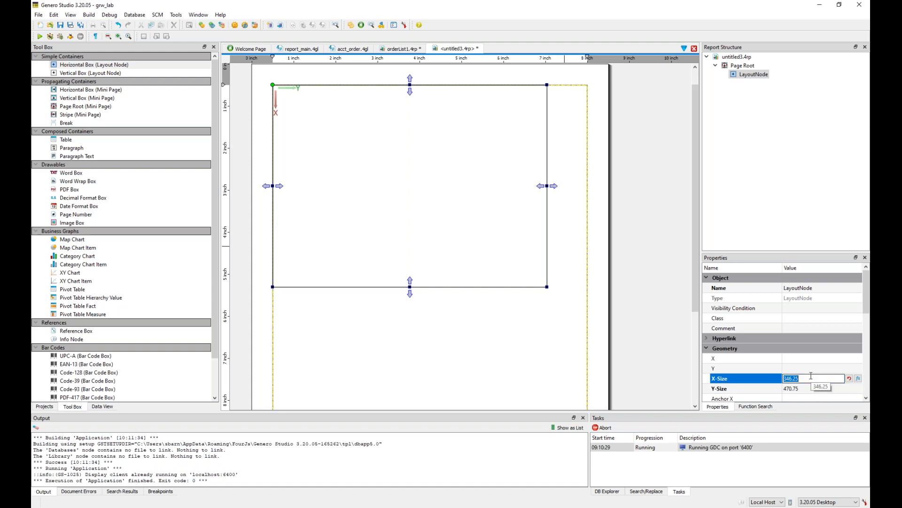
pyautogui.write('4inm')
pyautogui.press('BackSpace')
pyautogui.press('BackSpace')
pyautogui.write('n')
pyautogui.press('Return')
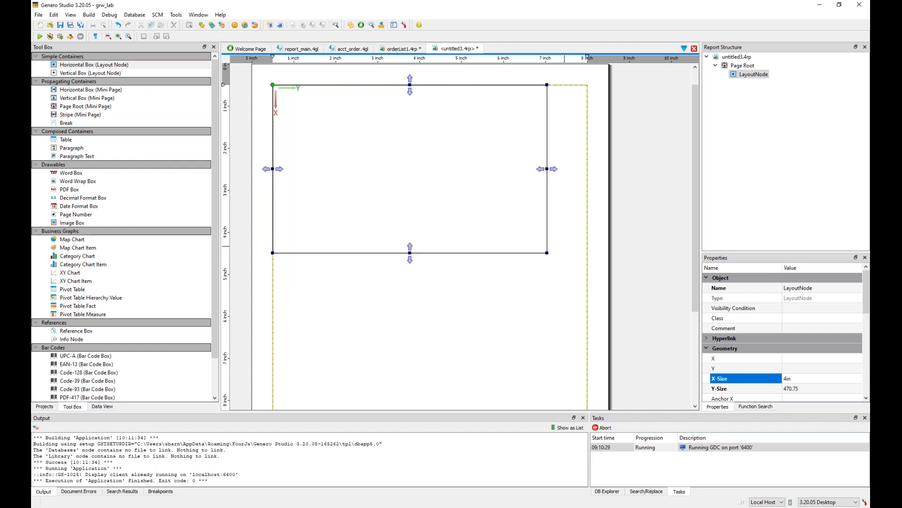
# Set the layout node's X-Size in centimetres, to 10cm.
pyautogui.click(805, 378)
pyautogui.write('10cm')
pyautogui.press('Return')
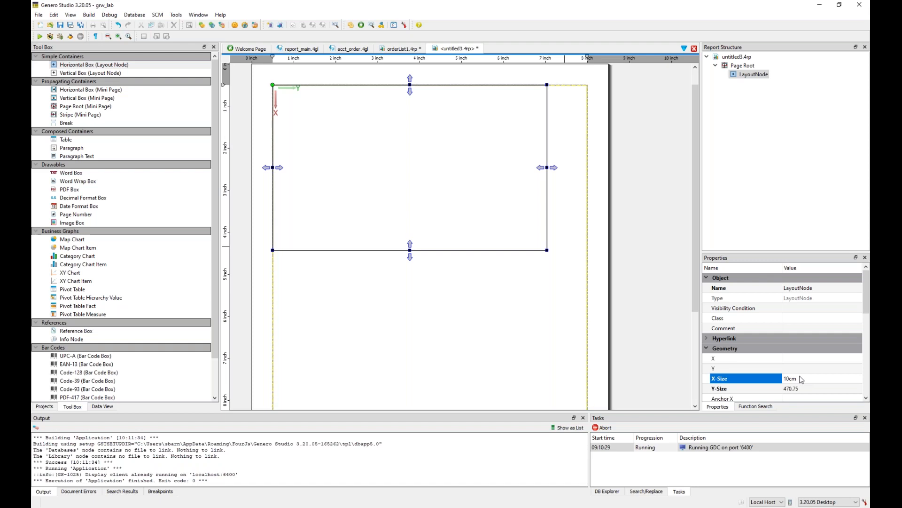
# Set the layout node's X-Size to 5in.
pyautogui.click(799, 379)
pyautogui.doubleClick(810, 377)
pyautogui.write('5in')
pyautogui.press('Return')
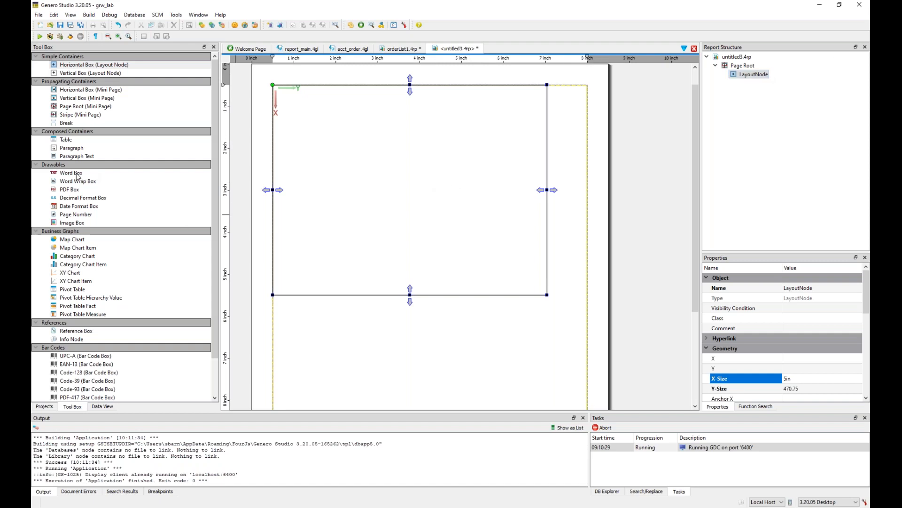
# Place a Word Box inside the layout node, try its vertical alignments and centre it vertically.
pyautogui.moveTo(78, 175); pyautogui.dragTo(330, 97)
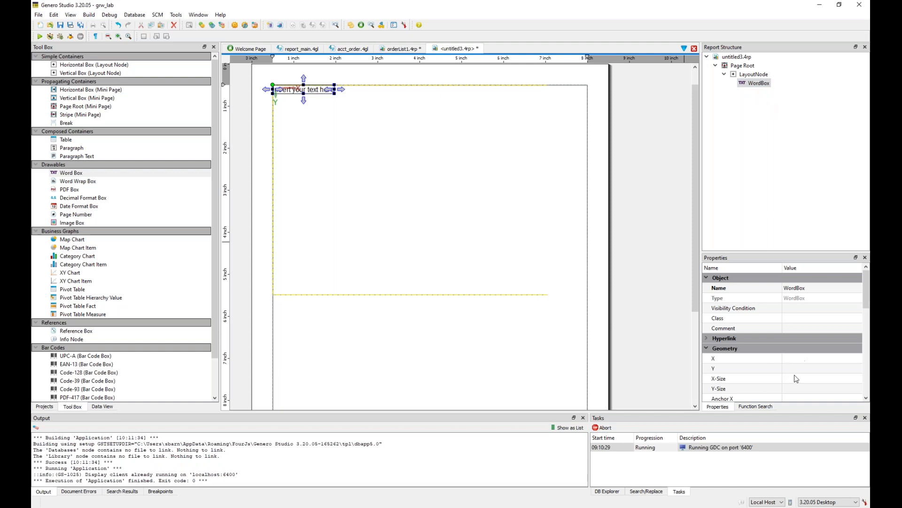
pyautogui.click(304, 100)
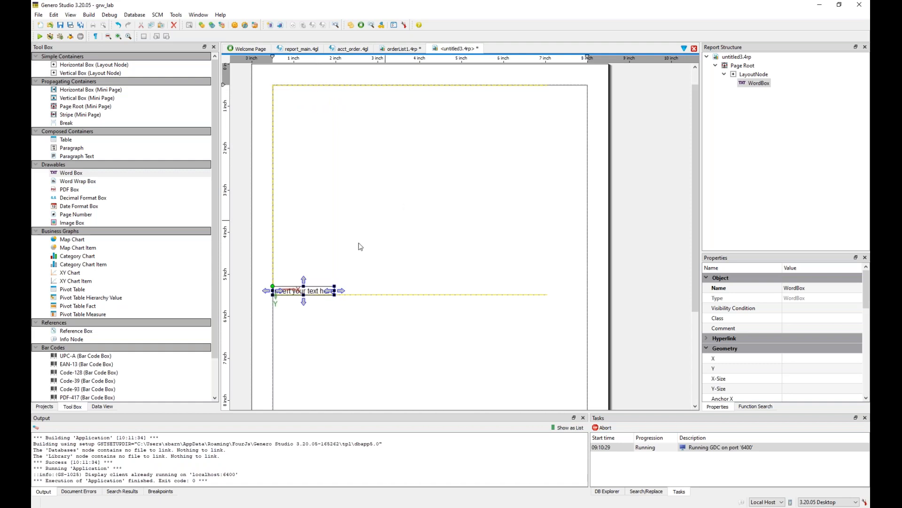
pyautogui.click(304, 281)
pyautogui.click(305, 101)
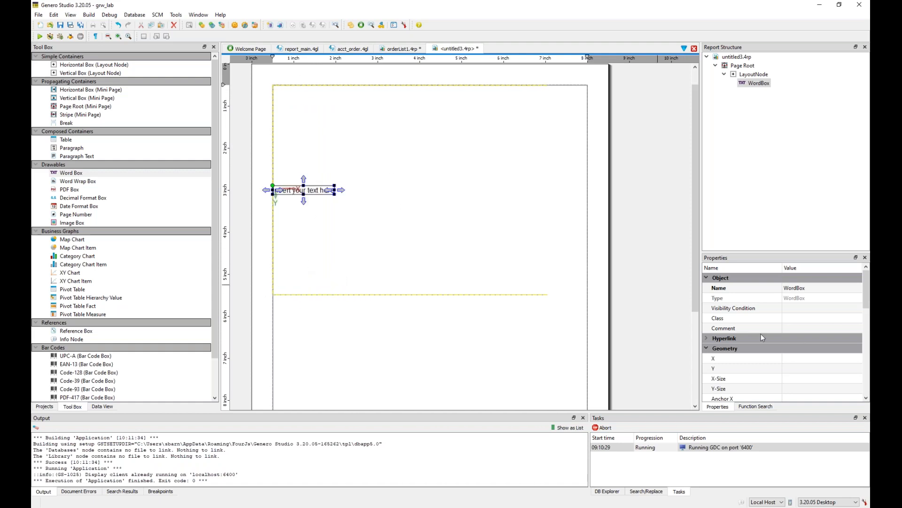
# Position the word box with the expressions max/2 for X and max/3 for Y.
pyautogui.click(750, 359)
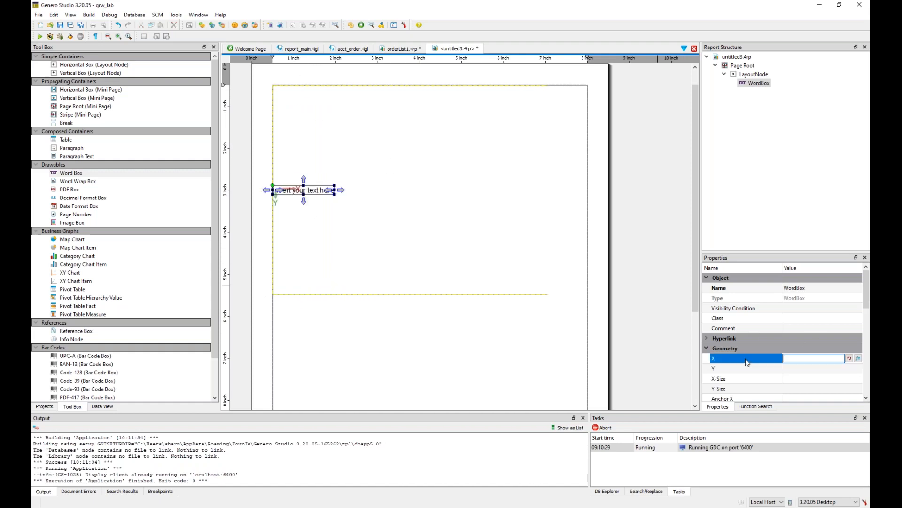
pyautogui.click(755, 74)
pyautogui.click(758, 84)
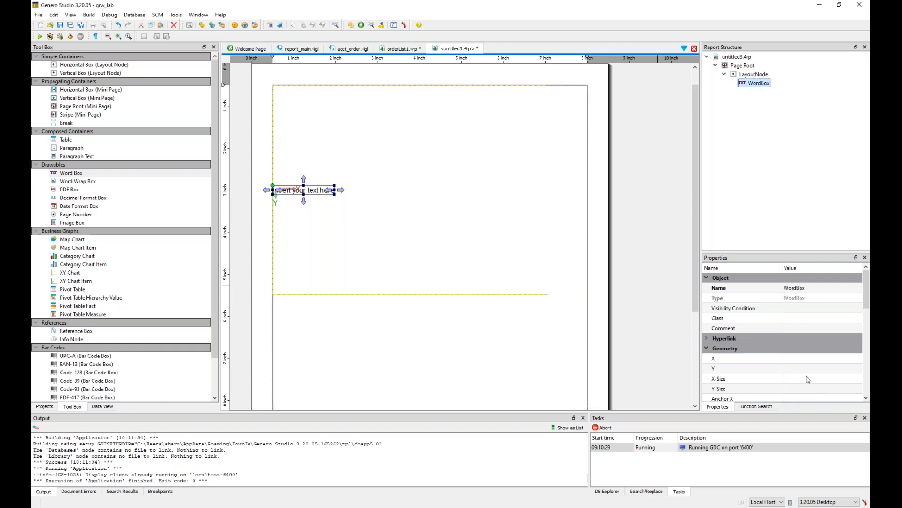
pyautogui.click(799, 359)
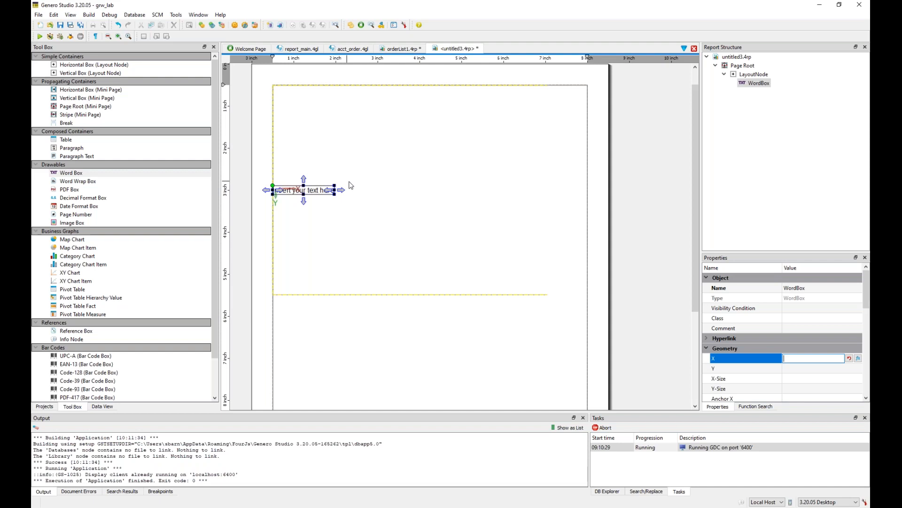
pyautogui.write('max/2')
pyautogui.press('Tab')
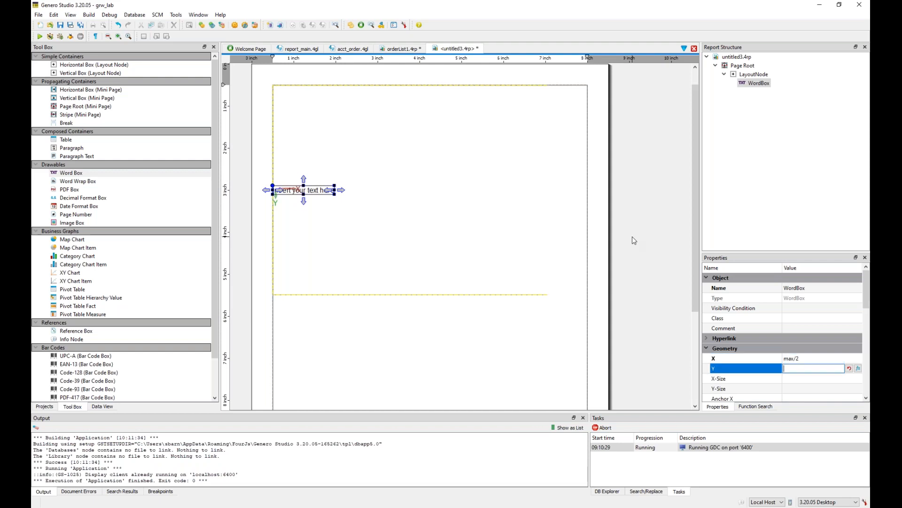
pyautogui.write('max/3')
pyautogui.press('Return')
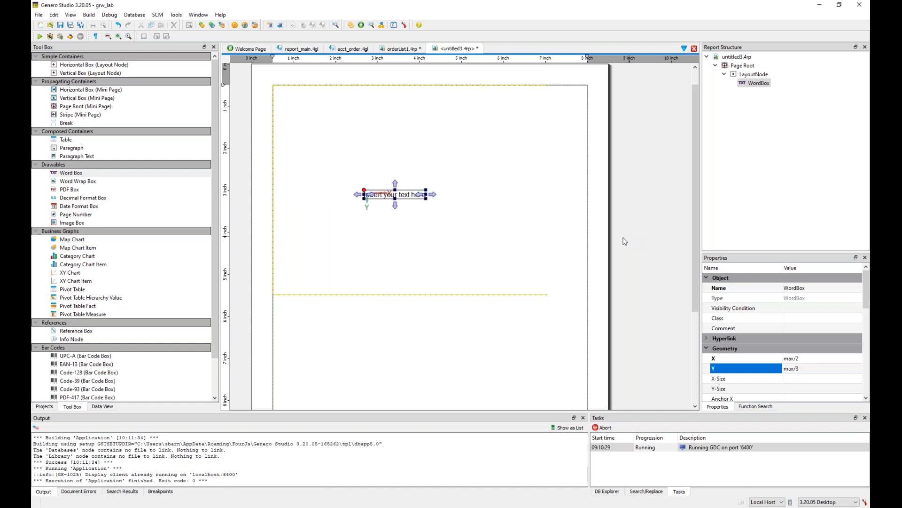
# Change the word box's Y position expression to max/2.
pyautogui.click(799, 368)
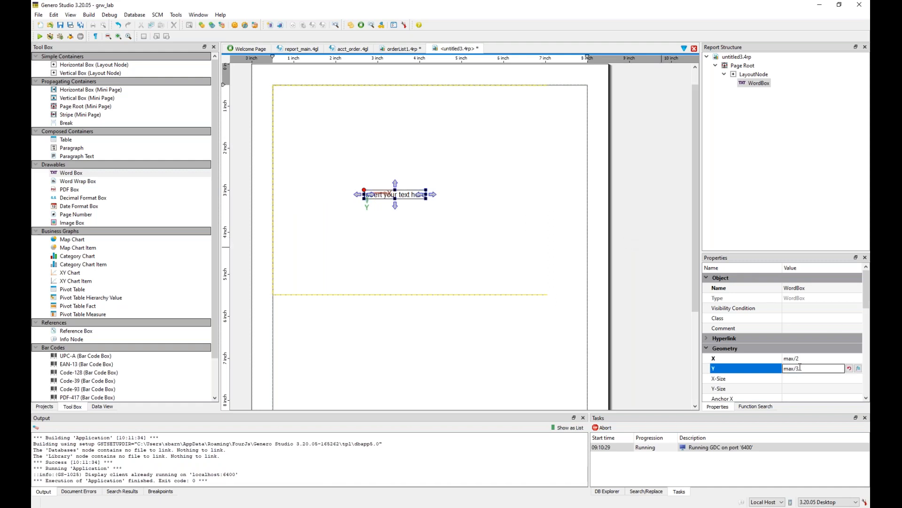
pyautogui.press('BackSpace')
pyautogui.write('2')
pyautogui.press('Return')
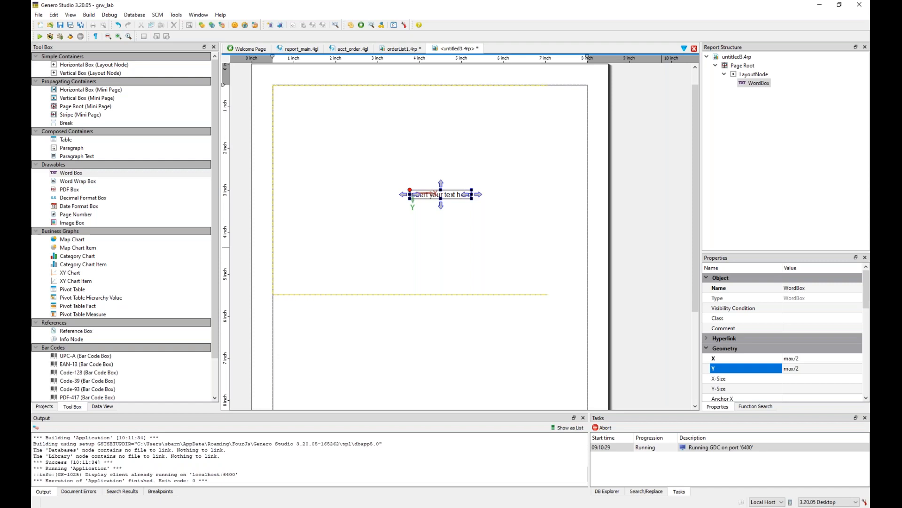
# Examine the word box's X and Y expressions and compare its anchor point with the centre of the layout node.
pyautogui.click(821, 360)
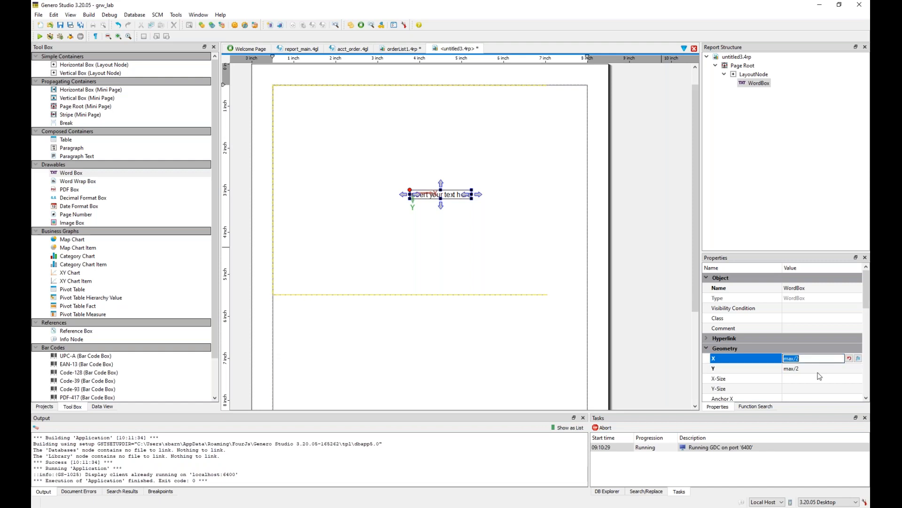
pyautogui.click(819, 368)
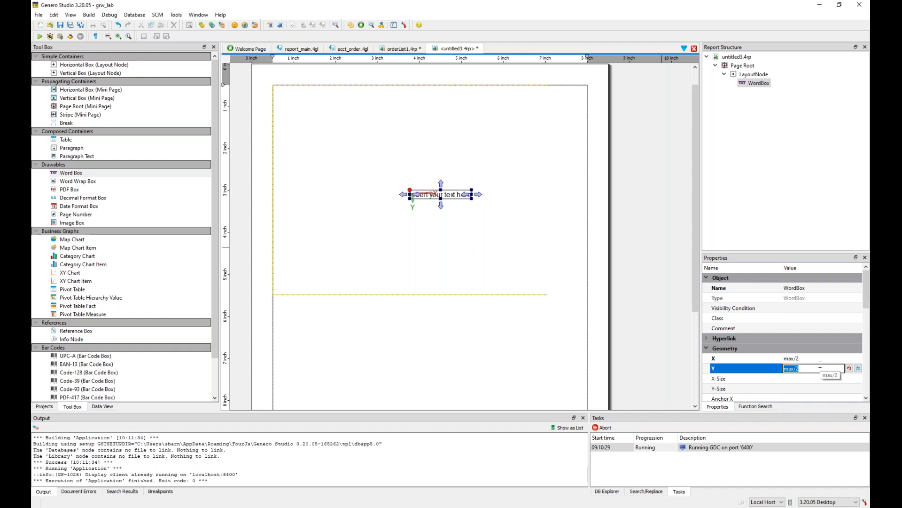
pyautogui.click(419, 261)
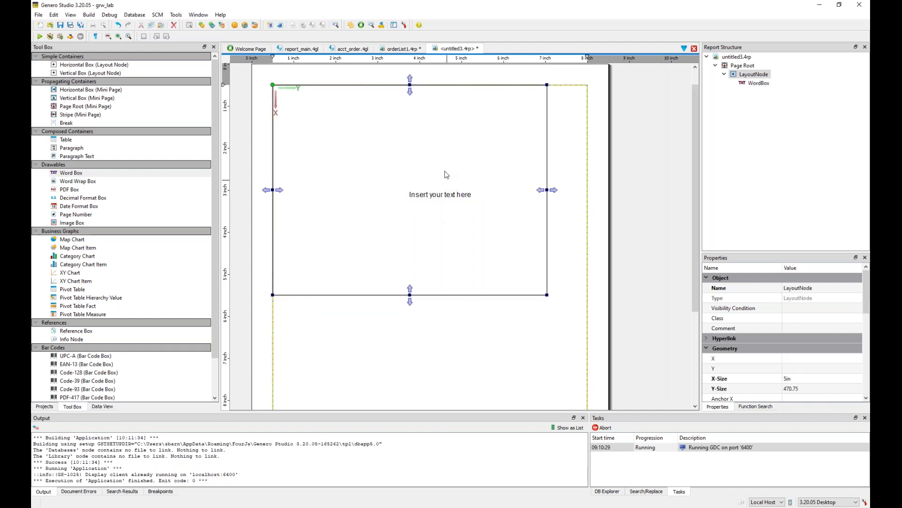
pyautogui.click(424, 198)
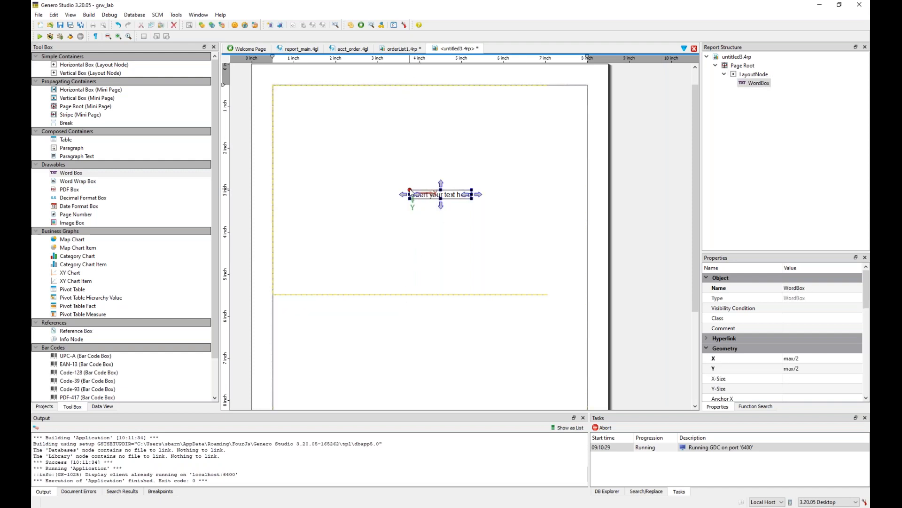
pyautogui.click(408, 245)
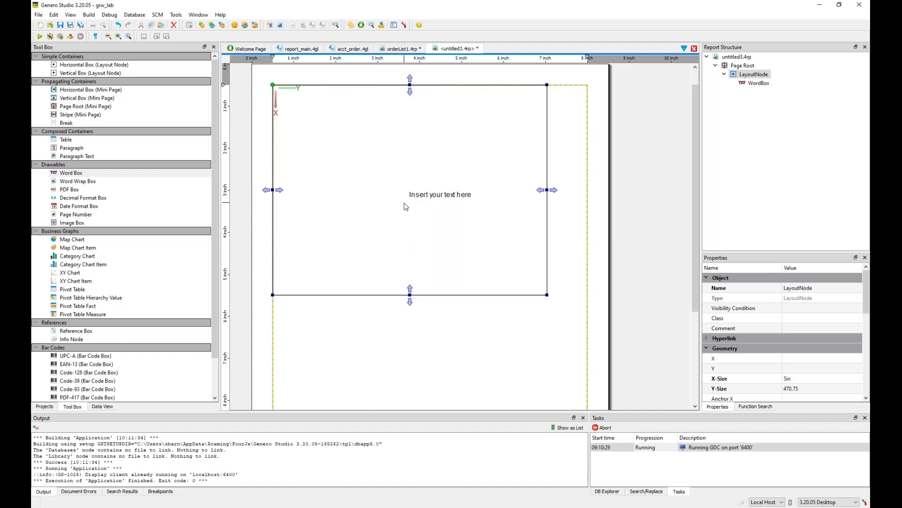
# Set the word box's Anchor X and Anchor Y to 0.5 to centre the box on its anchor point.
pyautogui.click(422, 198)
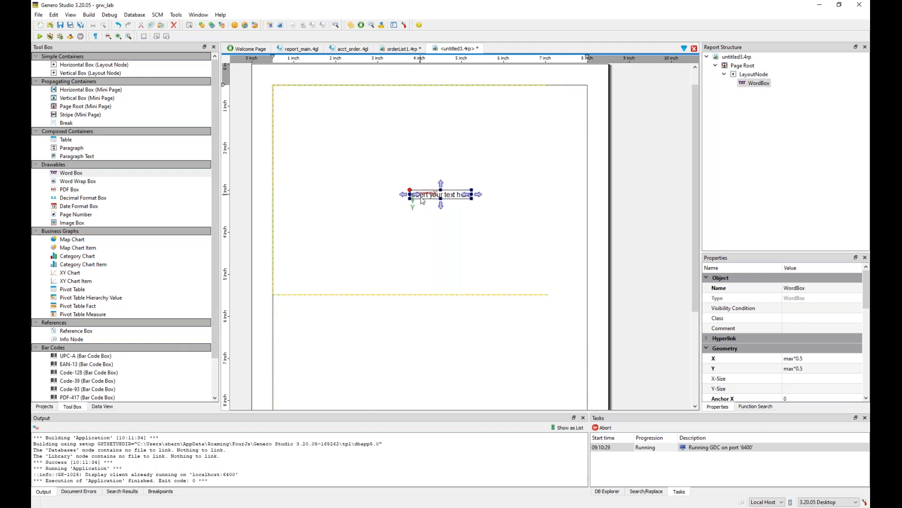
pyautogui.click(447, 231)
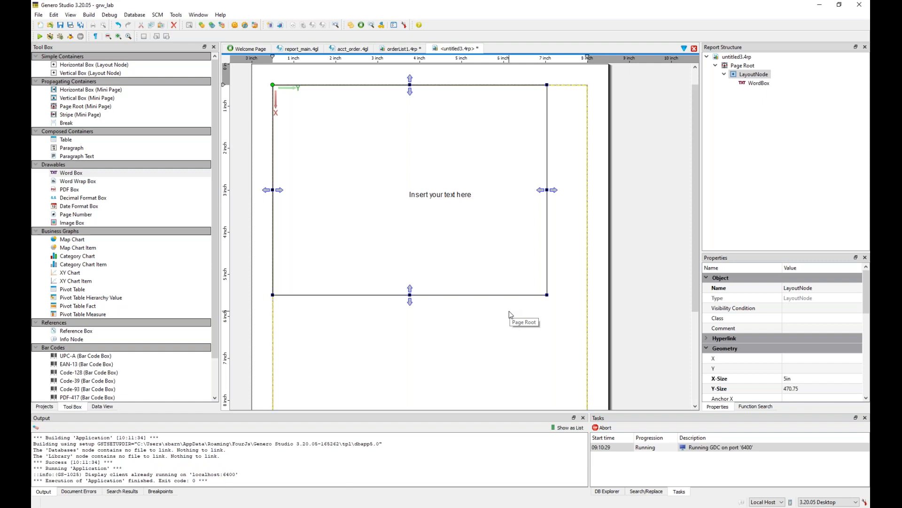
pyautogui.click(442, 197)
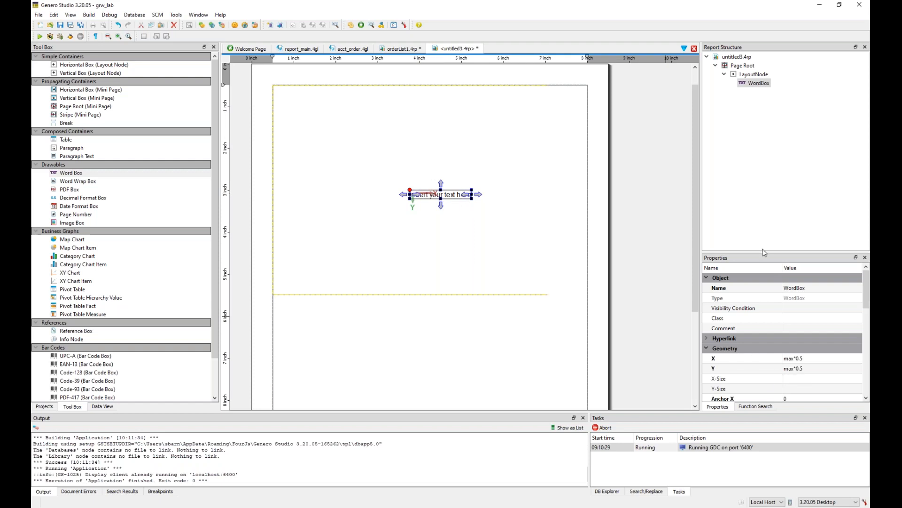
pyautogui.moveTo(756, 253); pyautogui.dragTo(752, 120)
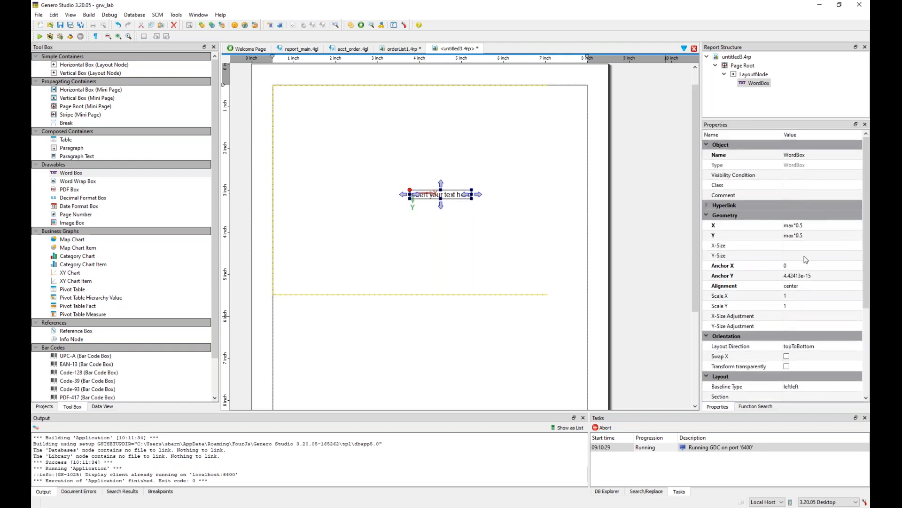
pyautogui.click(804, 265)
pyautogui.write('0.5')
pyautogui.press('Tab')
pyautogui.write('0.5')
pyautogui.press('Tab')
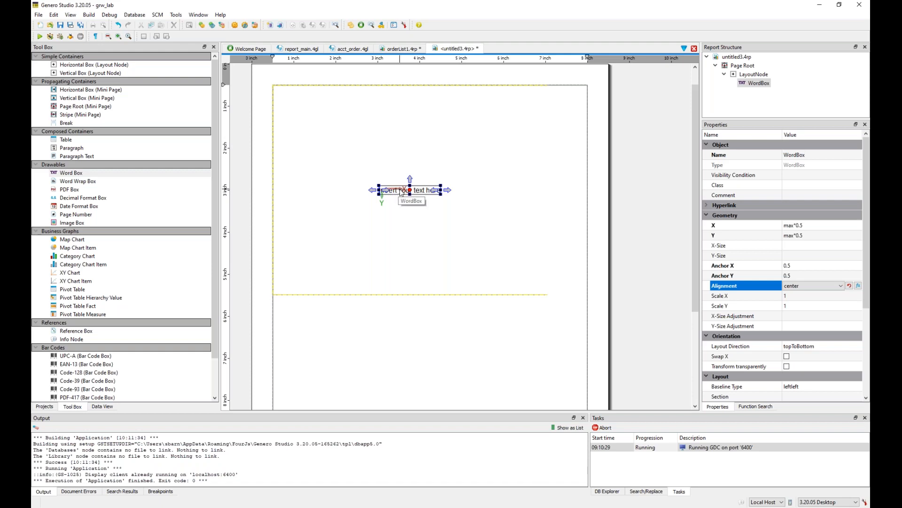
# Switch to the PowerPoint slide show to check the X and Y positioning examples, and return to Genero Studio.
pyautogui.click(385, 507)
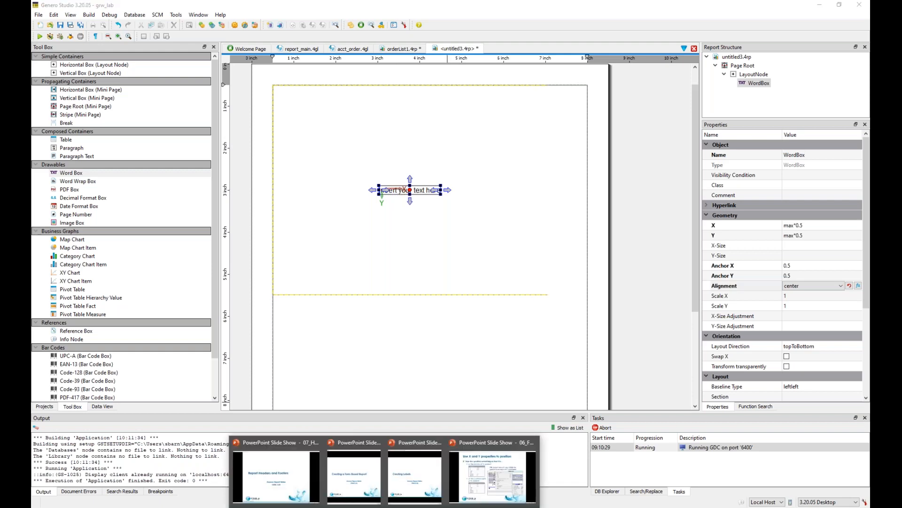
pyautogui.click(461, 482)
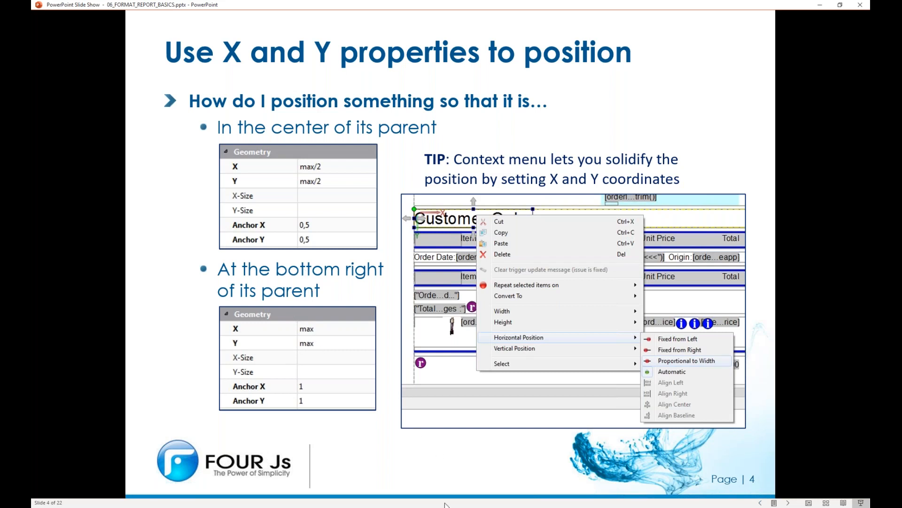
pyautogui.click(446, 507)
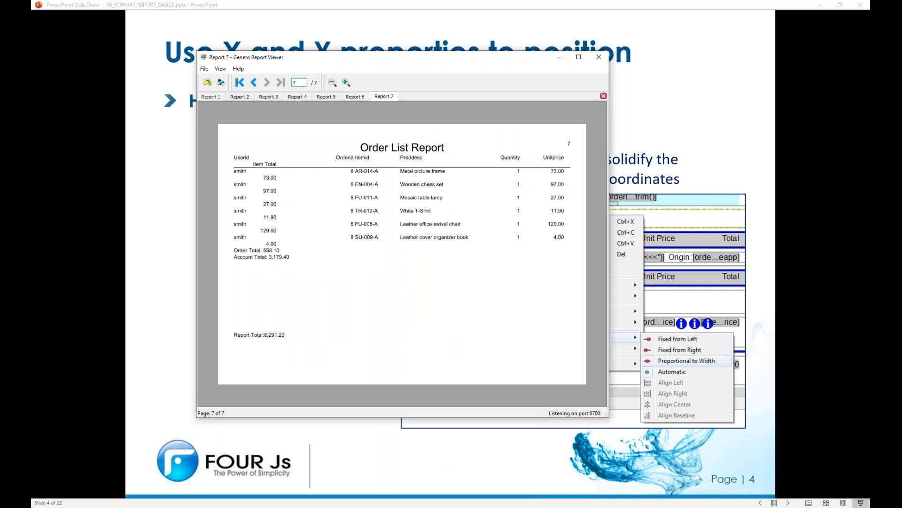
pyautogui.click(446, 507)
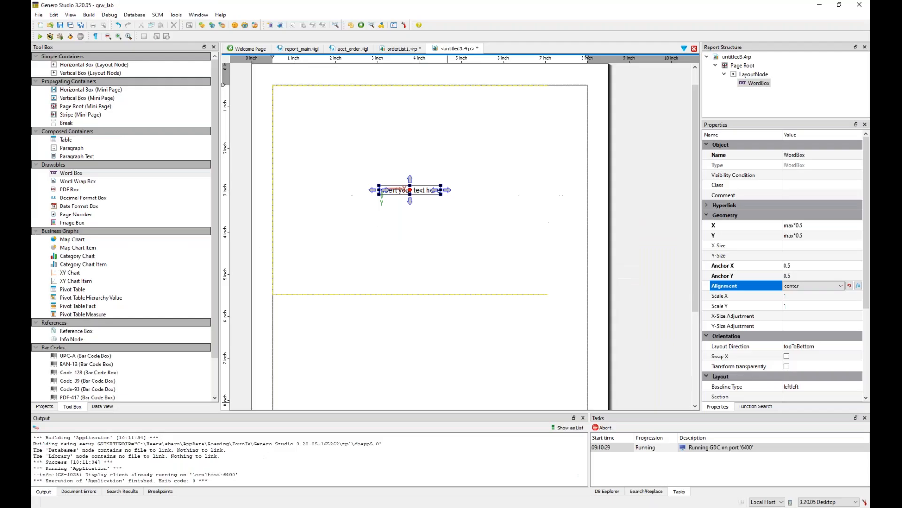
# Change the word box's X and Y position expressions to max.
pyautogui.click(801, 226)
pyautogui.click(806, 226)
pyautogui.press('BackSpace')
pyautogui.press('BackSpace')
pyautogui.press('BackSpace')
pyautogui.press('BackSpace')
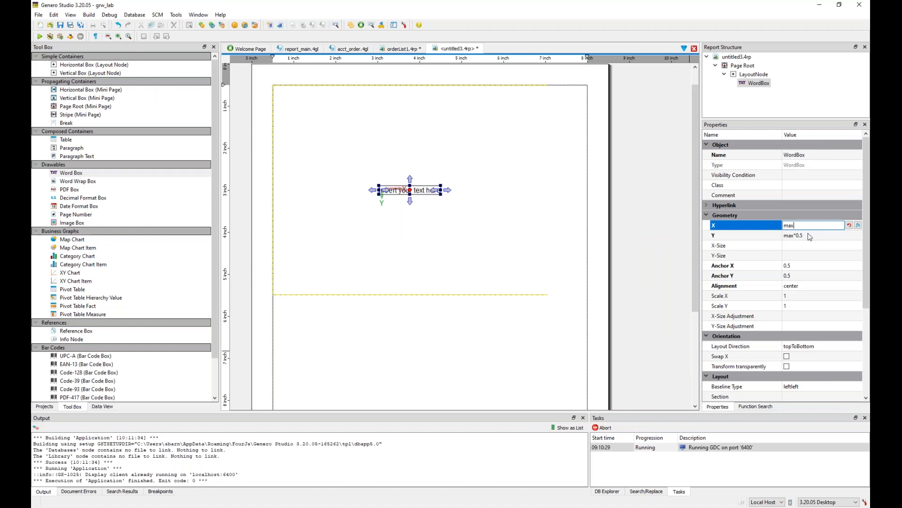
pyautogui.click(807, 235)
pyautogui.press('BackSpace')
pyautogui.press('BackSpace')
pyautogui.press('BackSpace')
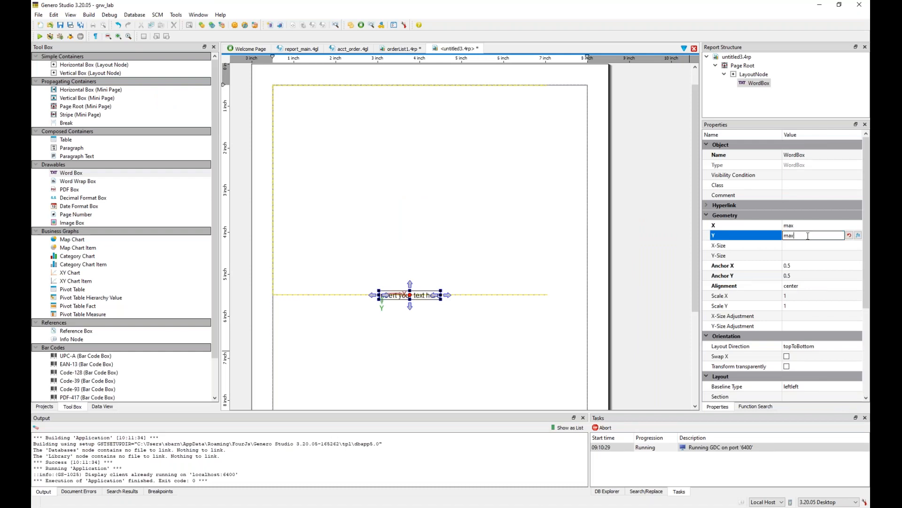
pyautogui.press('Return')
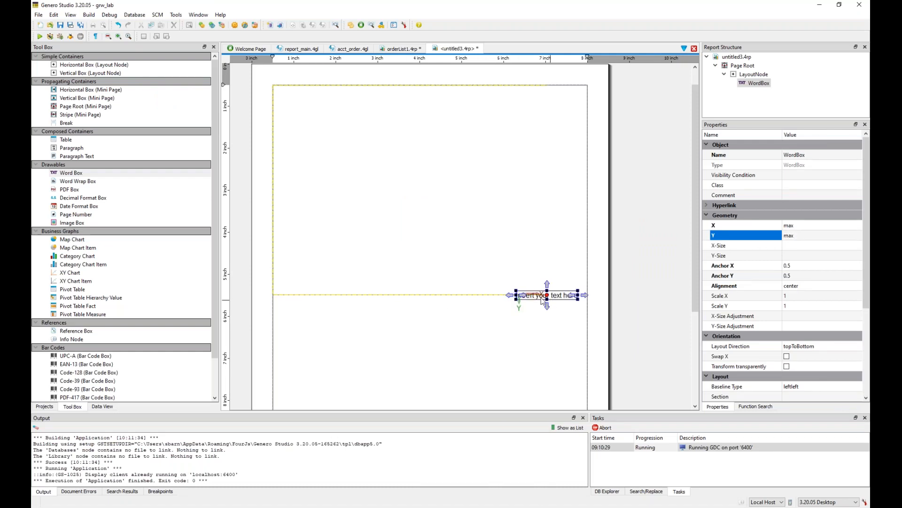
# Set the word box's Anchor X and Anchor Y to 1 to fit it inside the layout node's corner.
pyautogui.click(519, 262)
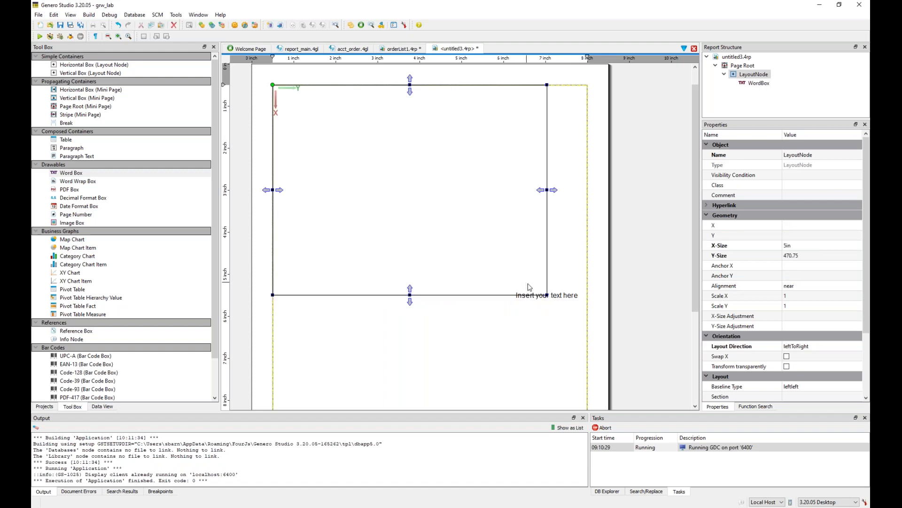
pyautogui.click(547, 296)
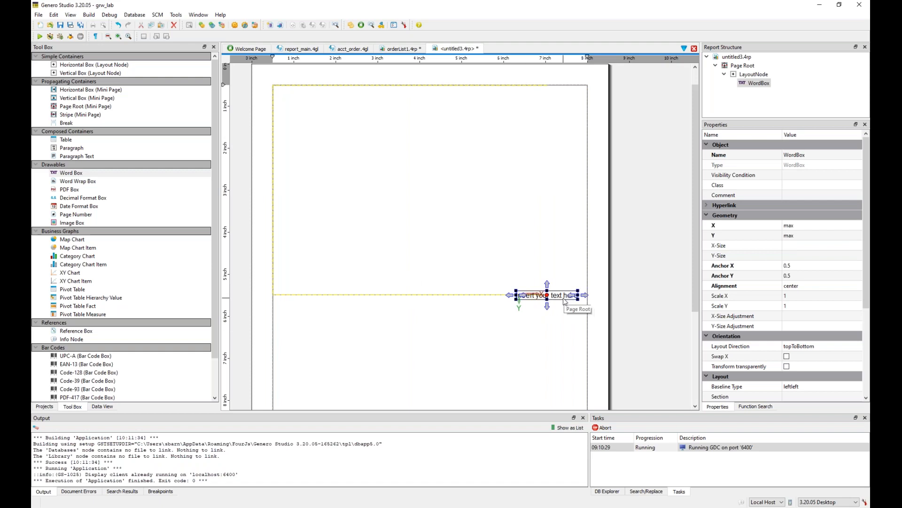
pyautogui.click(812, 266)
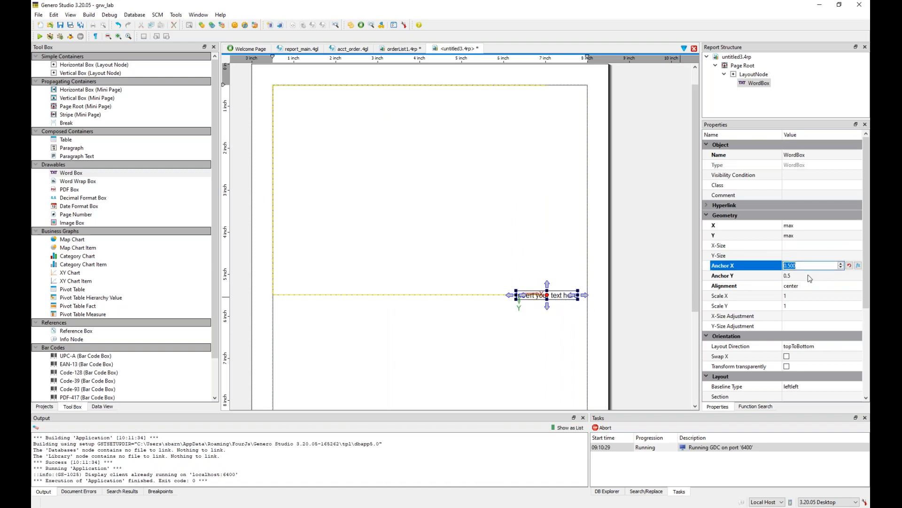
pyautogui.write('1')
pyautogui.click(803, 277)
pyautogui.write('1')
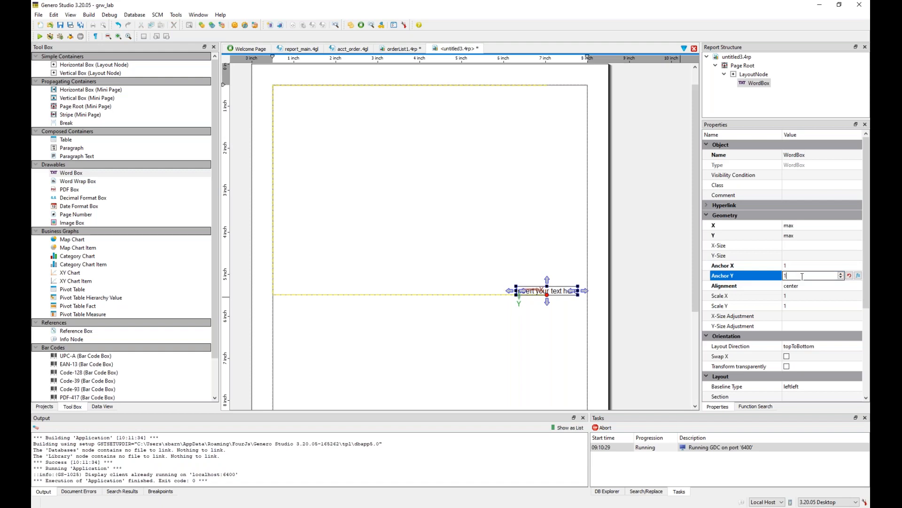
pyautogui.click(807, 265)
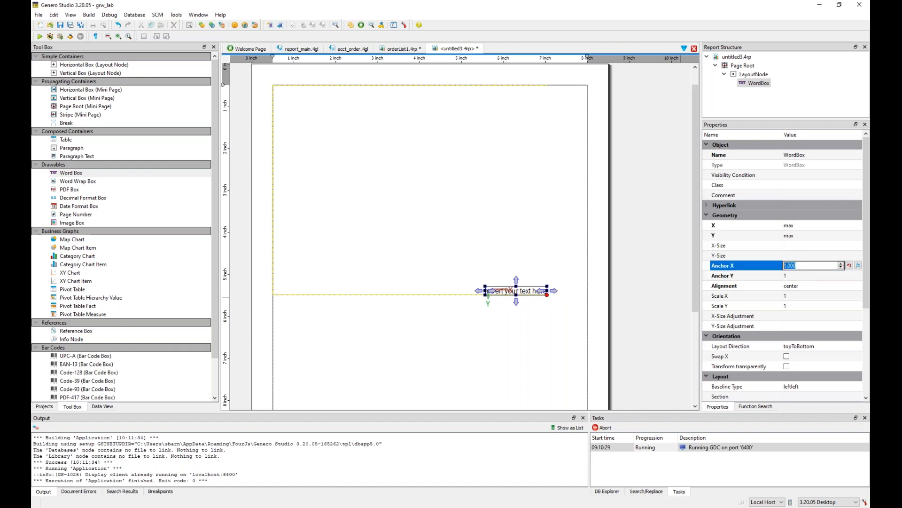
# Move the word box freehand into the layout node, to about X 215 and Y 220.
pyautogui.click(527, 301)
pyautogui.click(491, 282)
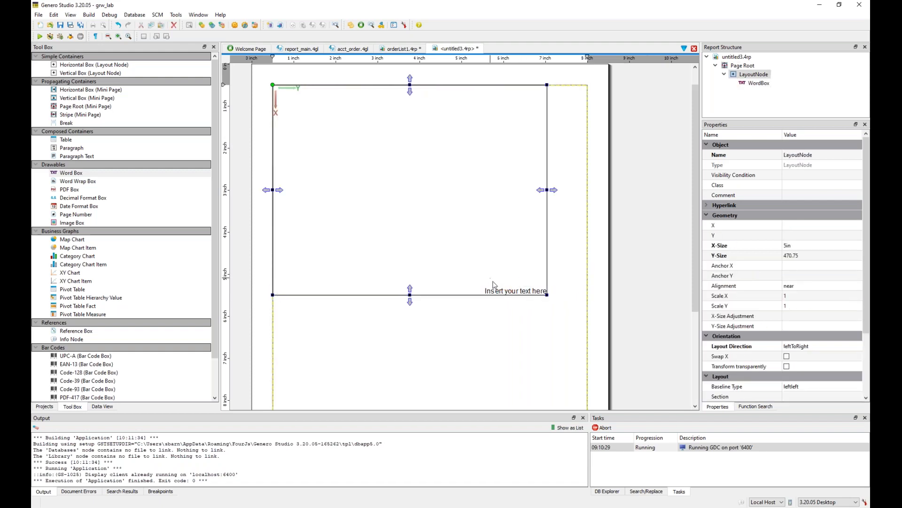
pyautogui.click(516, 293)
pyautogui.click(440, 277)
pyautogui.click(521, 293)
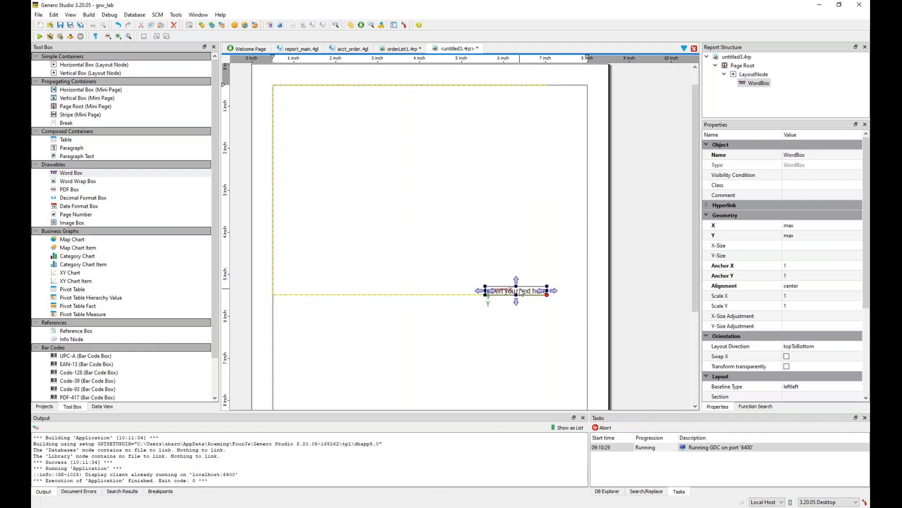
pyautogui.moveTo(525, 292); pyautogui.dragTo(379, 208)
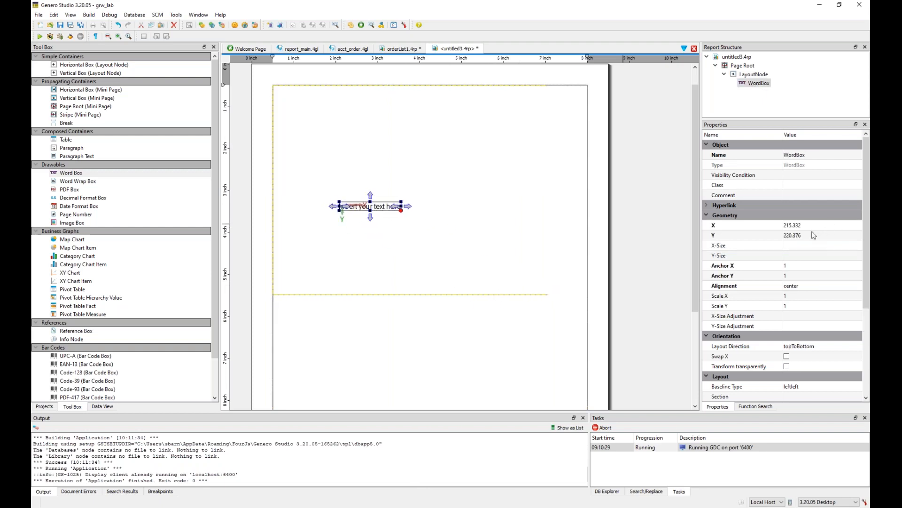
# Set the word box's X and Y position expressions to min.
pyautogui.click(793, 225)
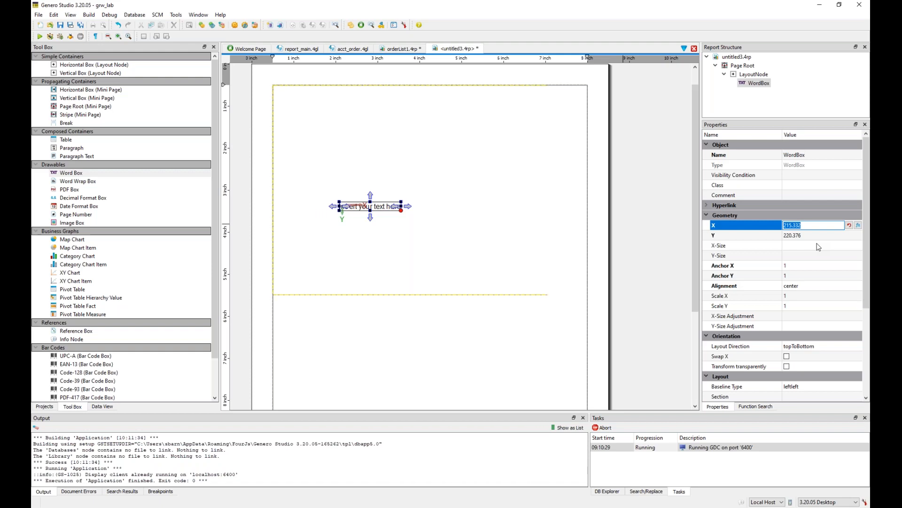
pyautogui.write('min')
pyautogui.press('Tab')
pyautogui.write('min')
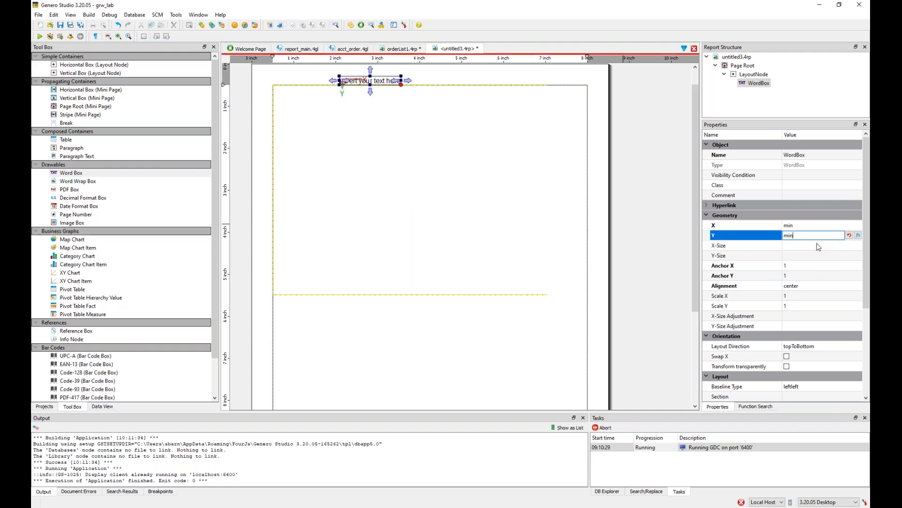
pyautogui.press('Return')
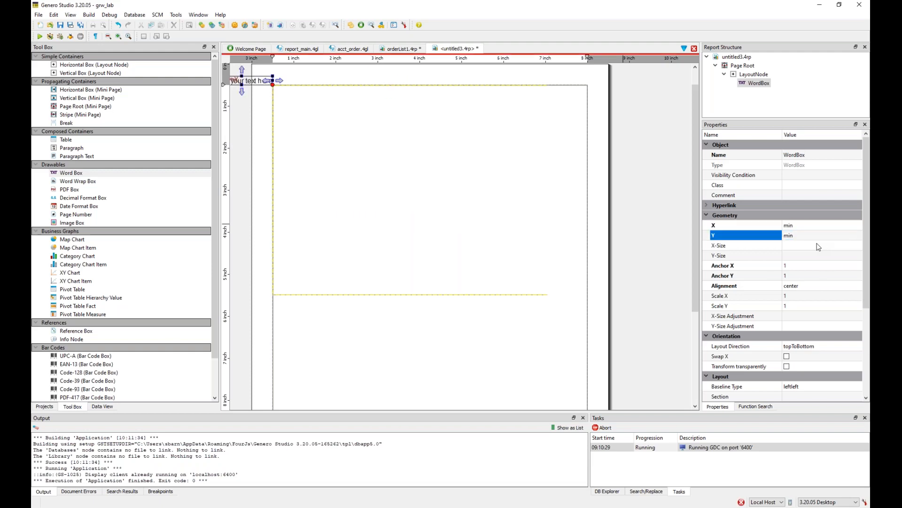
# Set the word box's Anchor X and Anchor Y to 0.
pyautogui.click(825, 266)
pyautogui.write('0')
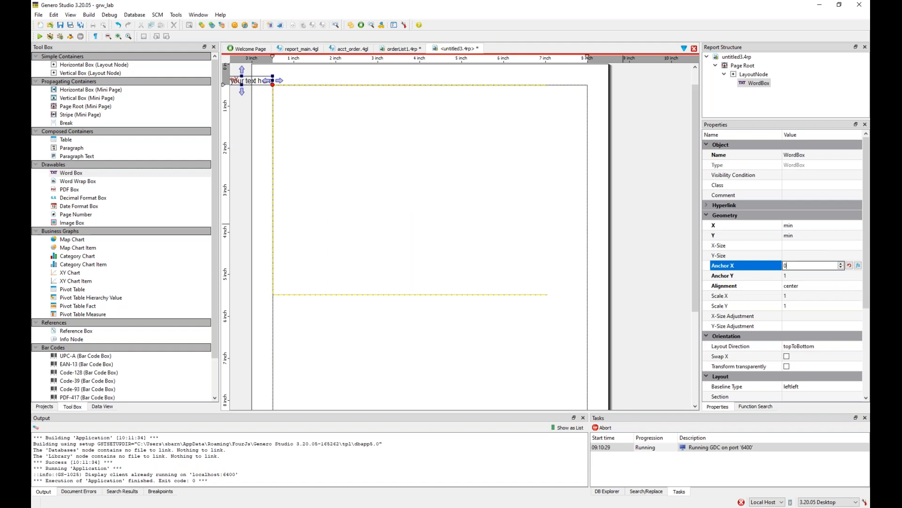
pyautogui.press('Tab')
pyautogui.write('0')
pyautogui.press('Tab')
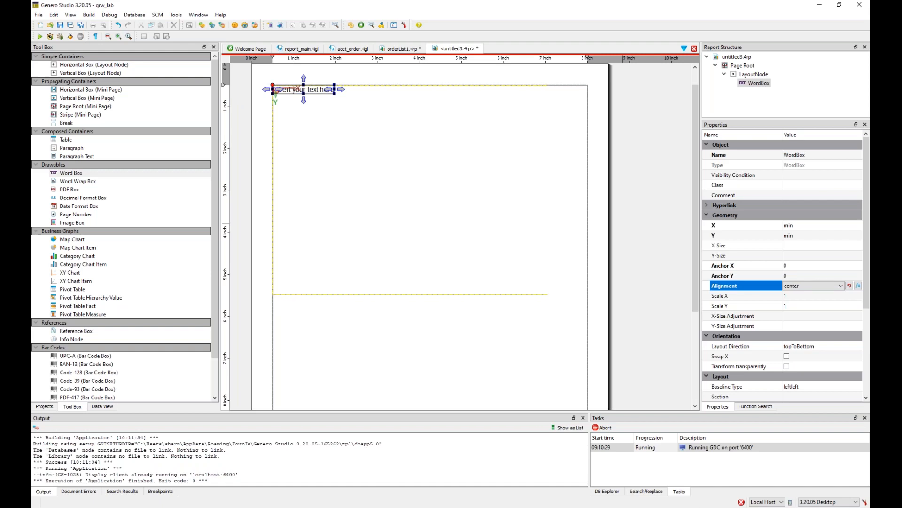
# Review the horizontal positioning tip on the PowerPoint slide and switch back to Genero Studio.
pyautogui.moveTo(384, 507)
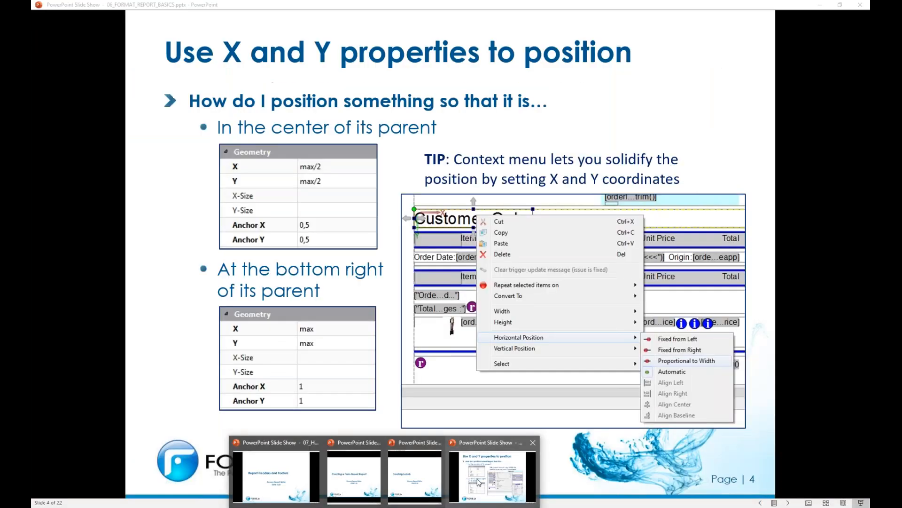
pyautogui.click(478, 482)
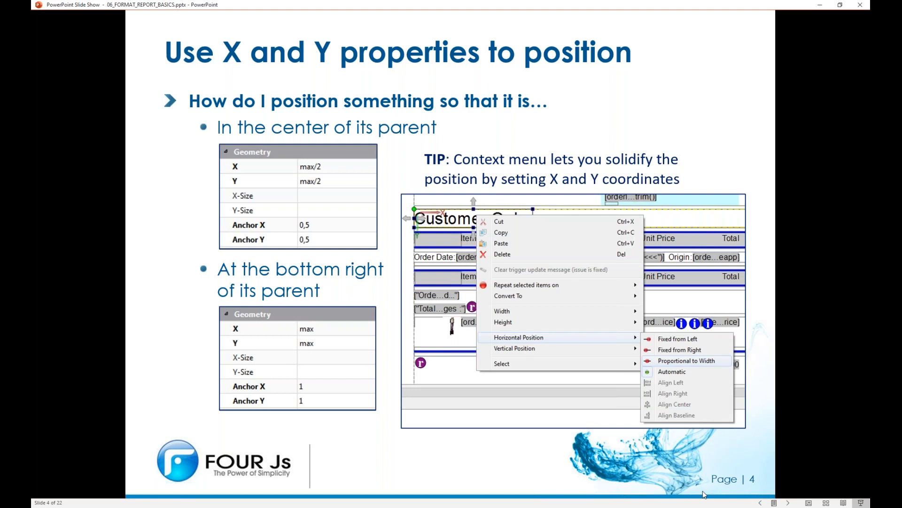
pyautogui.hotkey('alt', 'Tab')
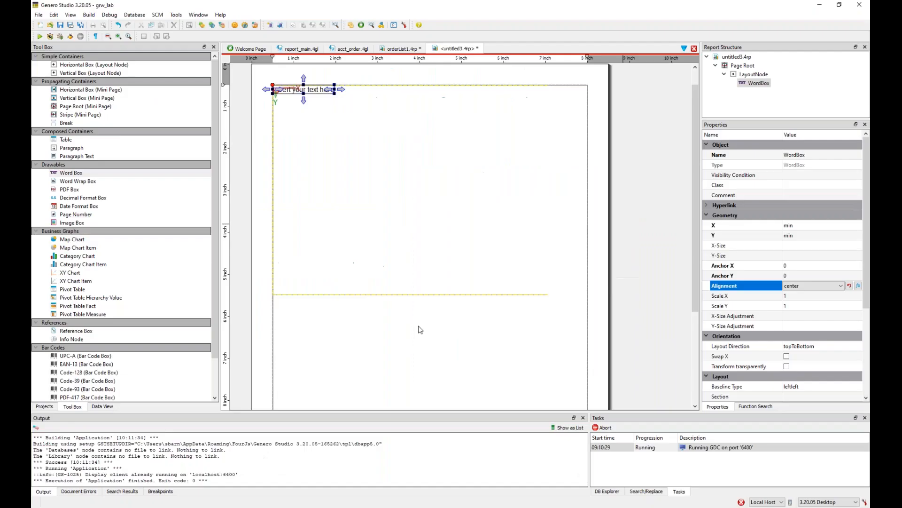
# Try Proportional to Width as the word box's horizontal position and settle on Fixed from Left.
pyautogui.rightClick(319, 94)
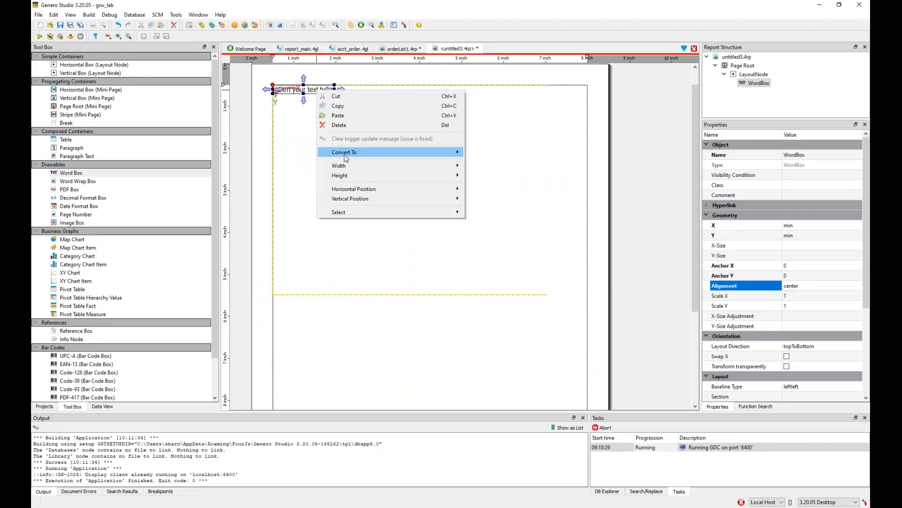
pyautogui.moveTo(371, 189)
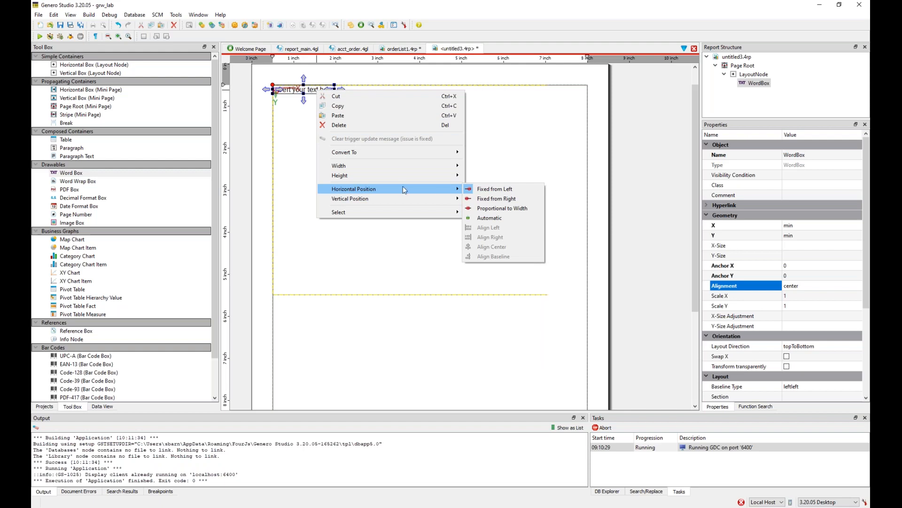
pyautogui.click(502, 209)
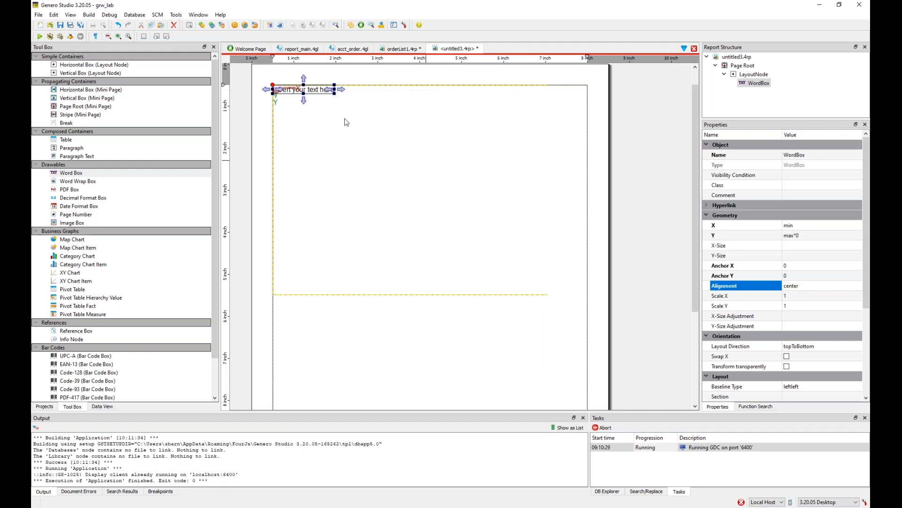
pyautogui.rightClick(313, 90)
pyautogui.moveTo(355, 188)
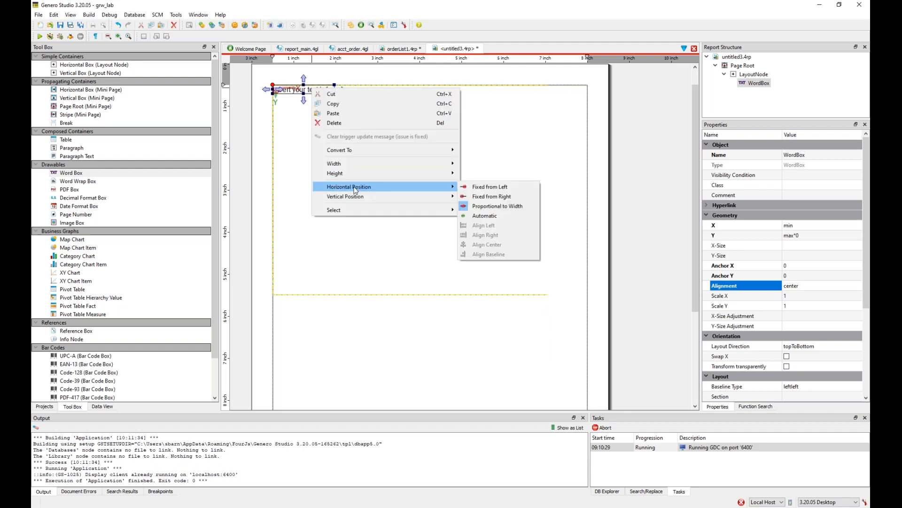
pyautogui.click(499, 188)
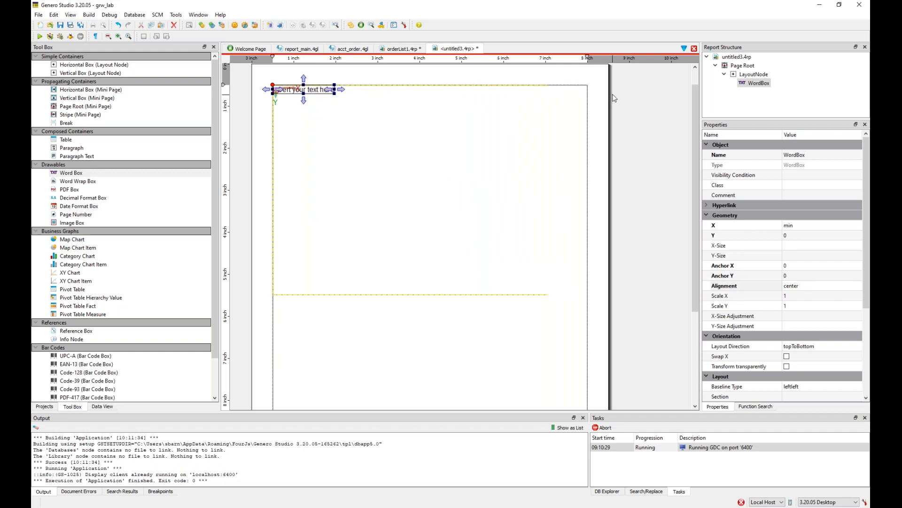
pyautogui.click(373, 86)
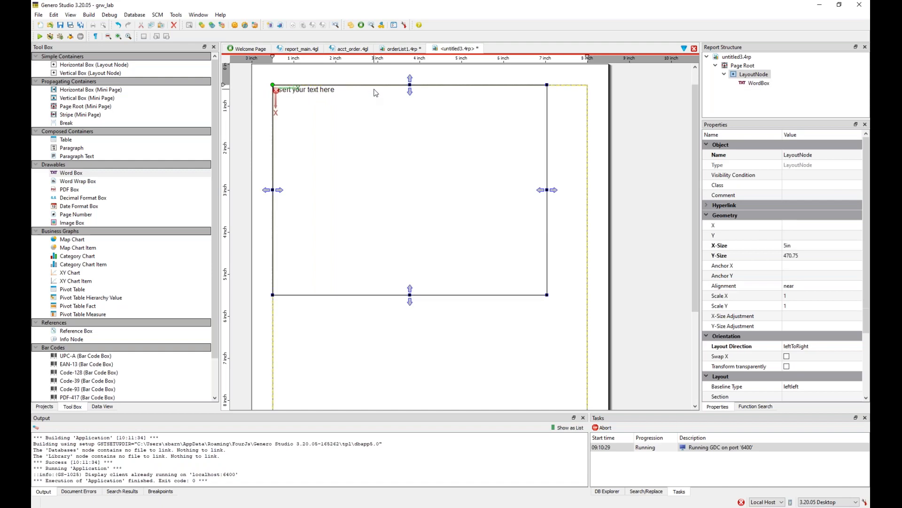
pyautogui.rightClick(349, 101)
pyautogui.moveTo(393, 201)
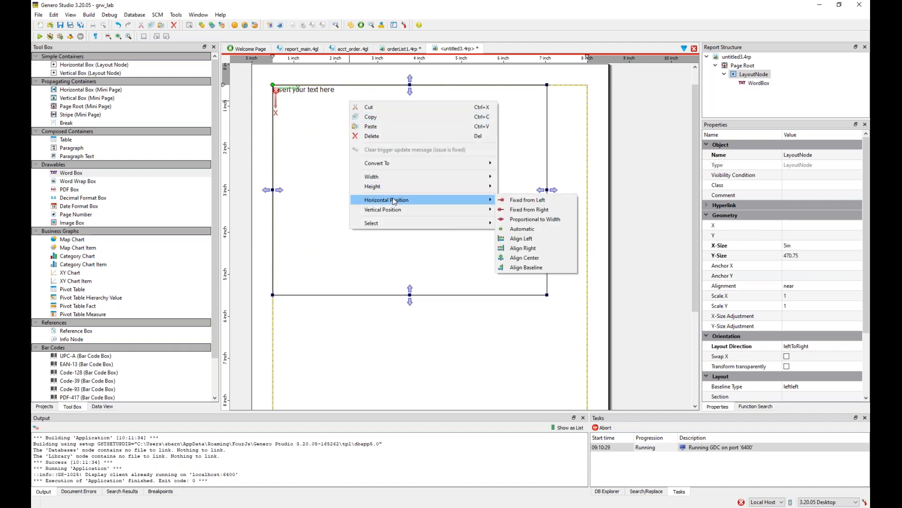
pyautogui.click(321, 132)
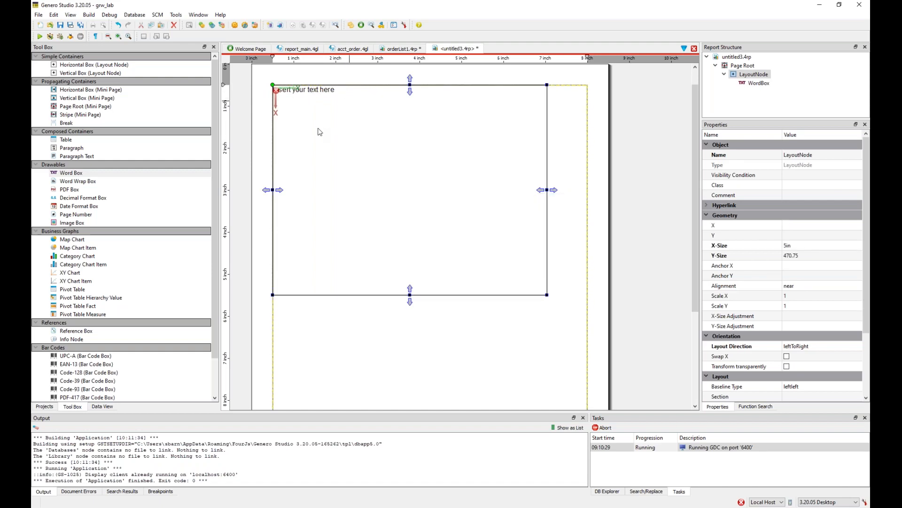
# Check the document error reported for the word box and set its X position to 0.
pyautogui.click(316, 93)
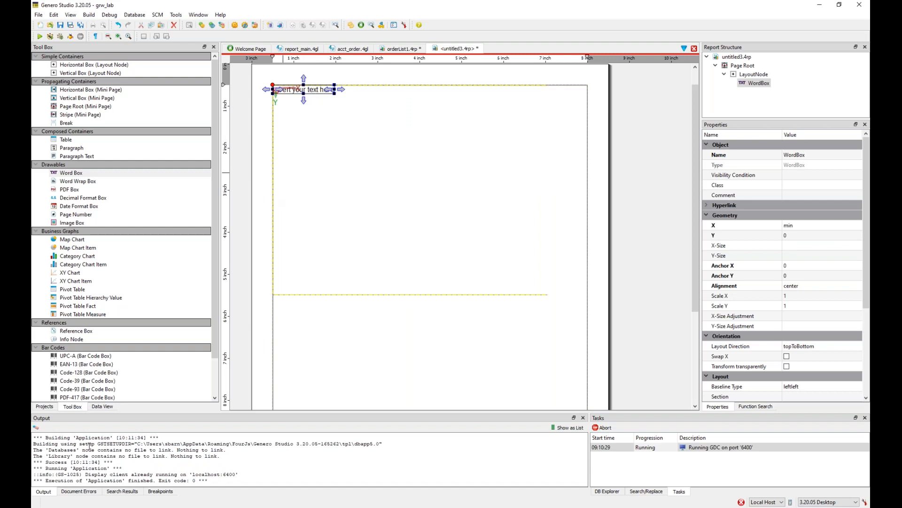
pyautogui.click(83, 492)
pyautogui.click(285, 450)
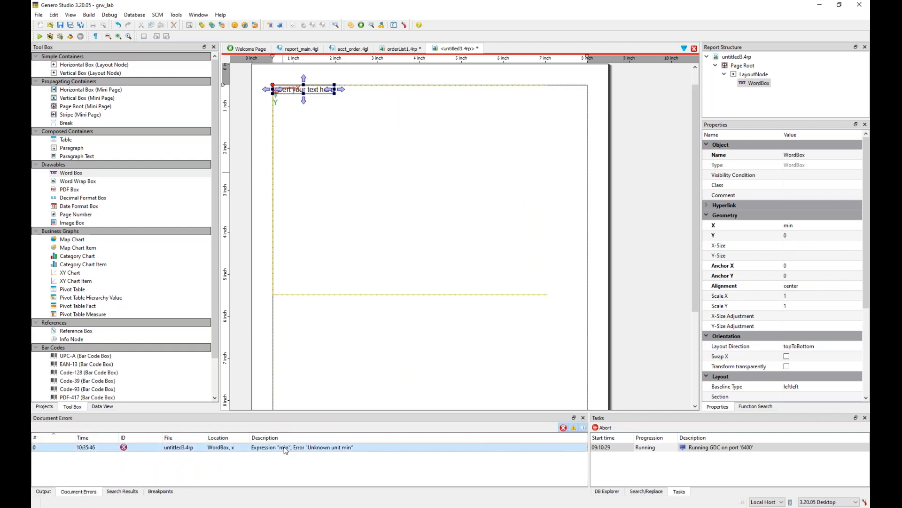
pyautogui.click(798, 226)
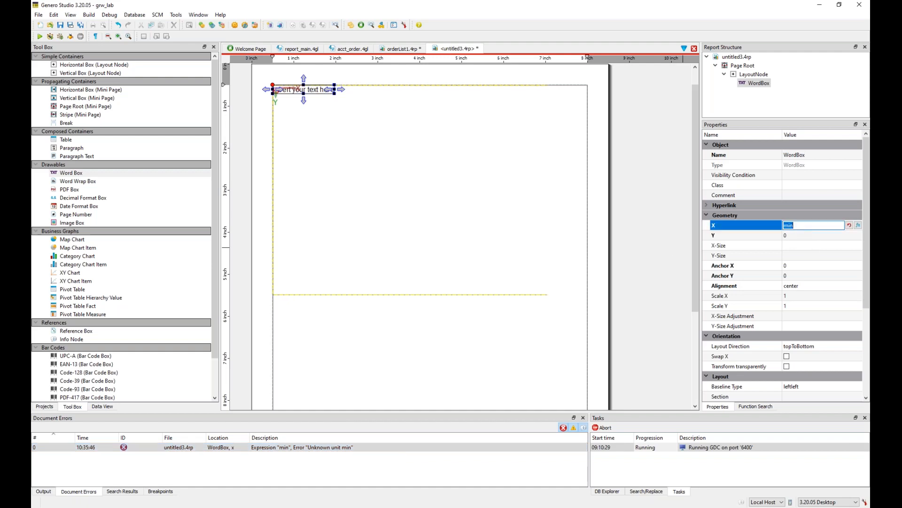
pyautogui.write('0')
pyautogui.press('Return')
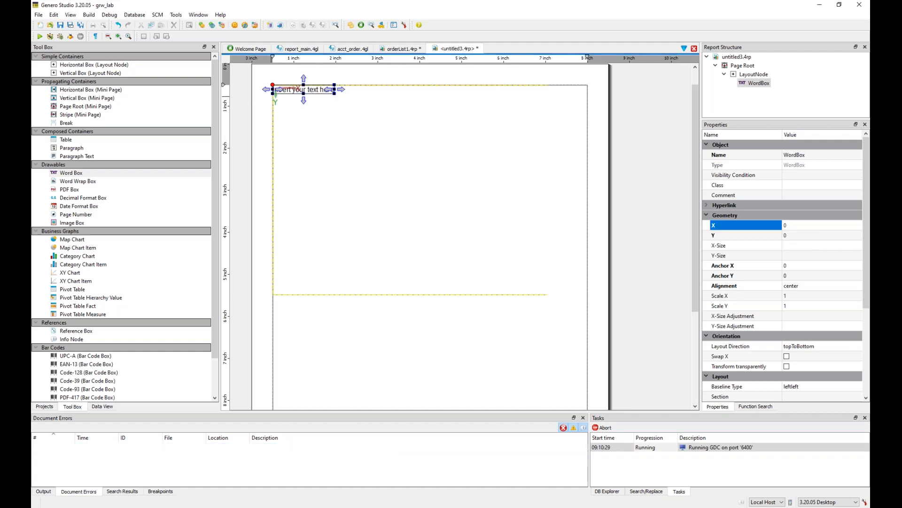
# Make the word box's horizontal position Proportional to Width and its vertical position Proportional to Height.
pyautogui.rightClick(308, 90)
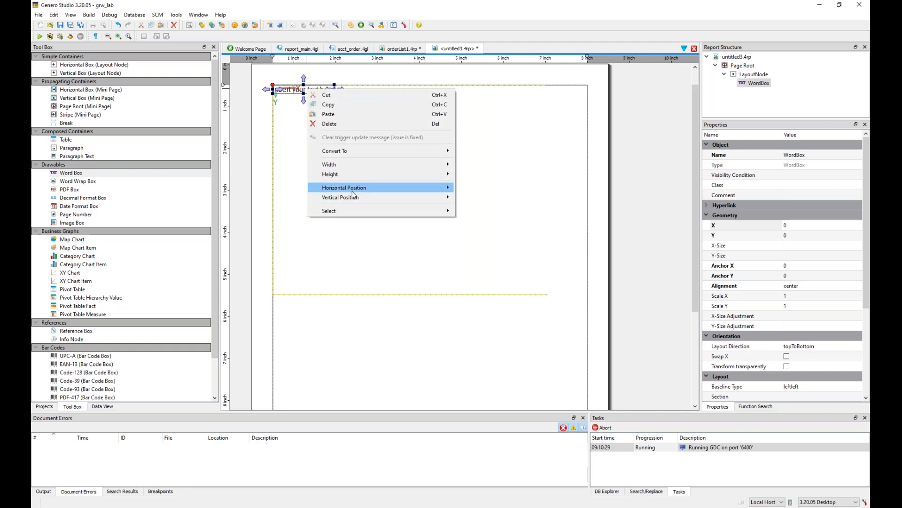
pyautogui.moveTo(353, 188)
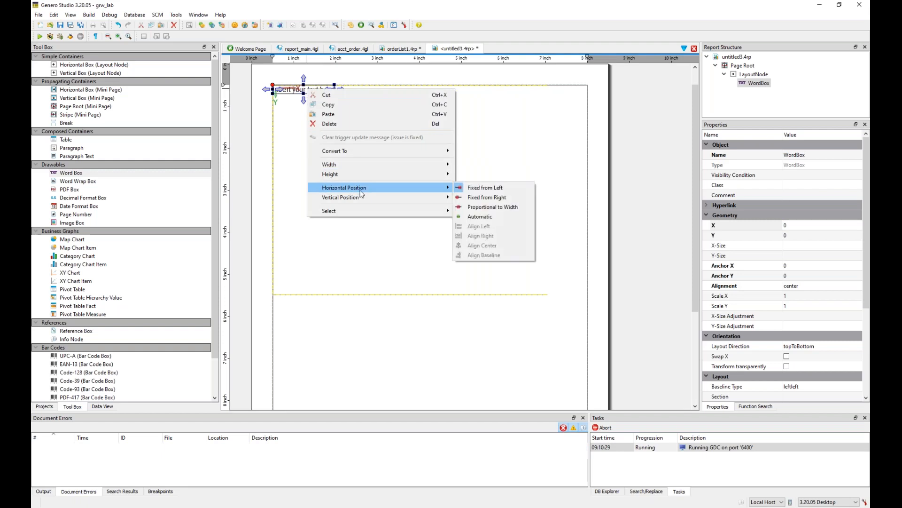
pyautogui.click(494, 207)
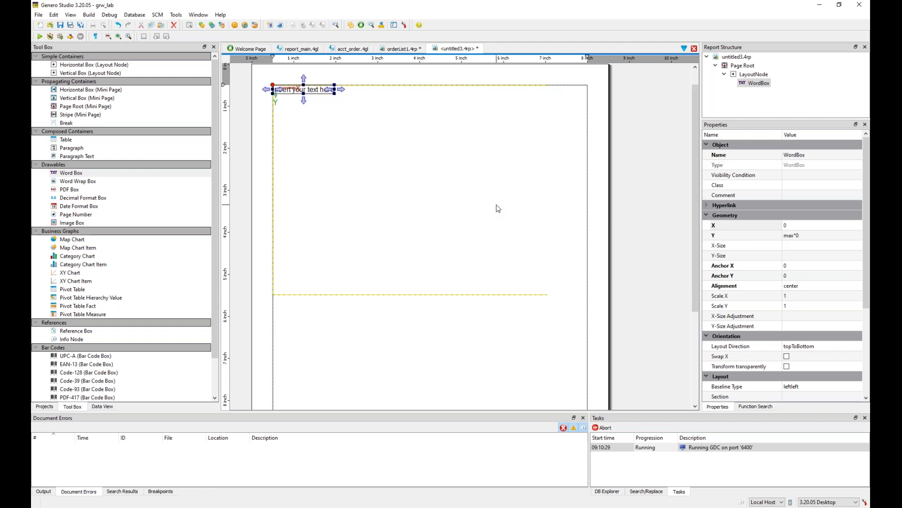
pyautogui.rightClick(295, 89)
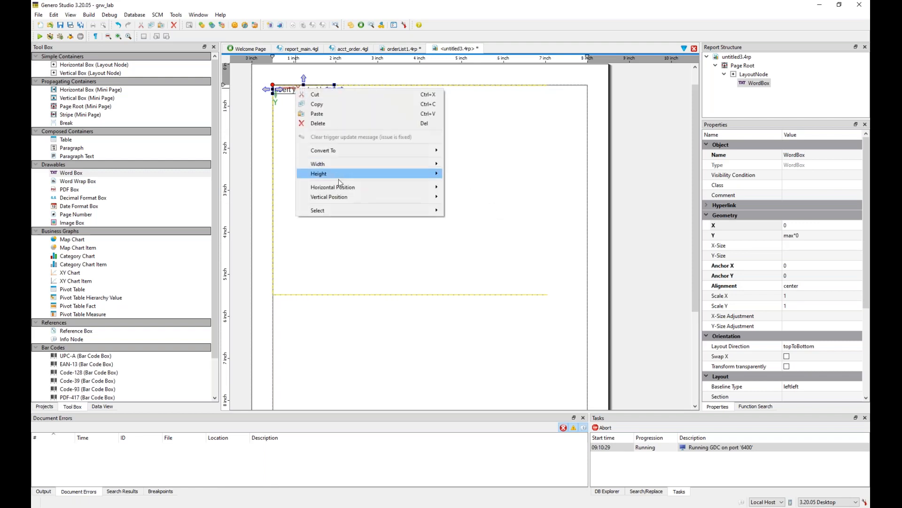
pyautogui.moveTo(343, 196)
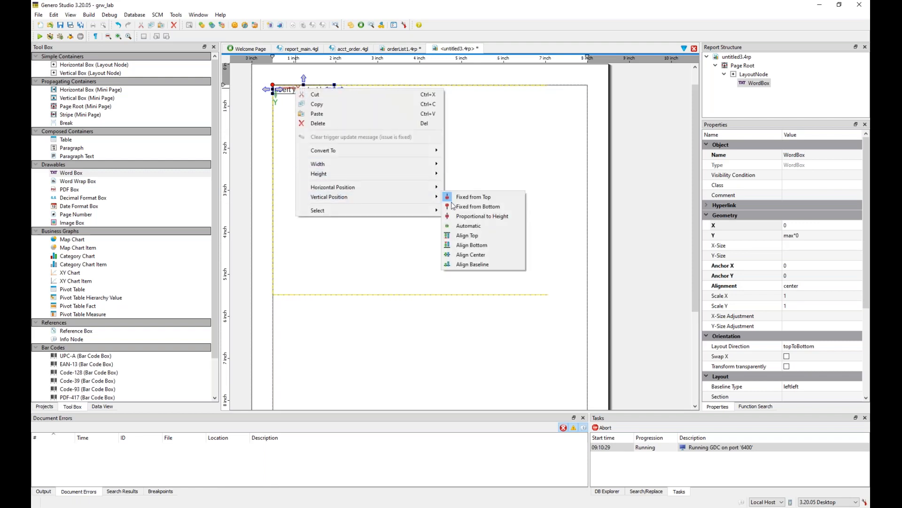
pyautogui.click(470, 217)
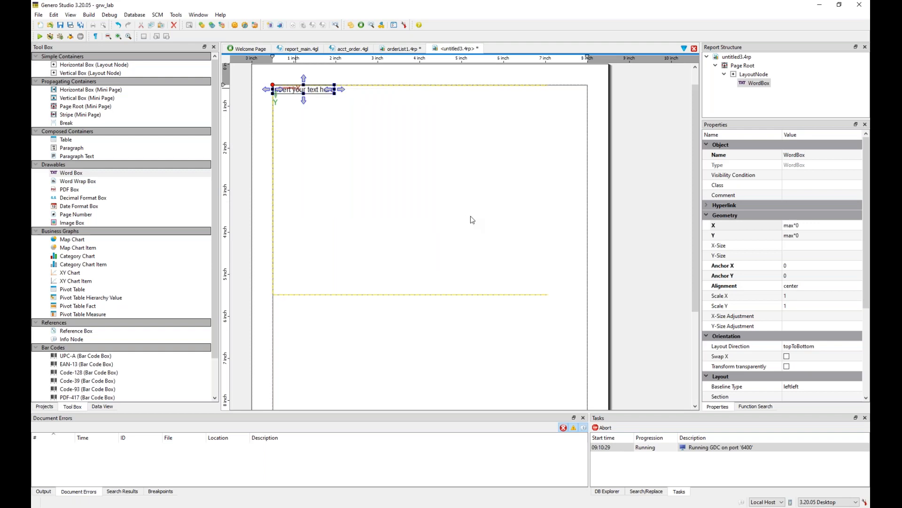
pyautogui.click(471, 219)
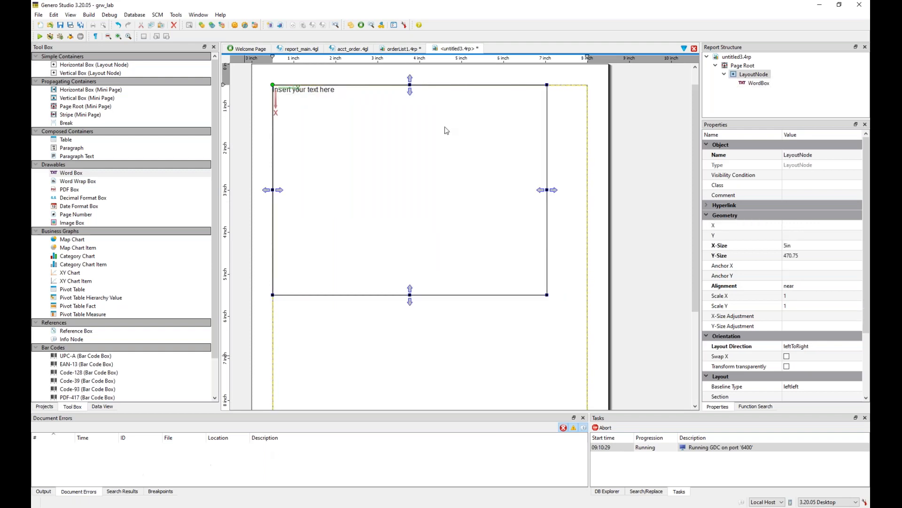
pyautogui.click(320, 93)
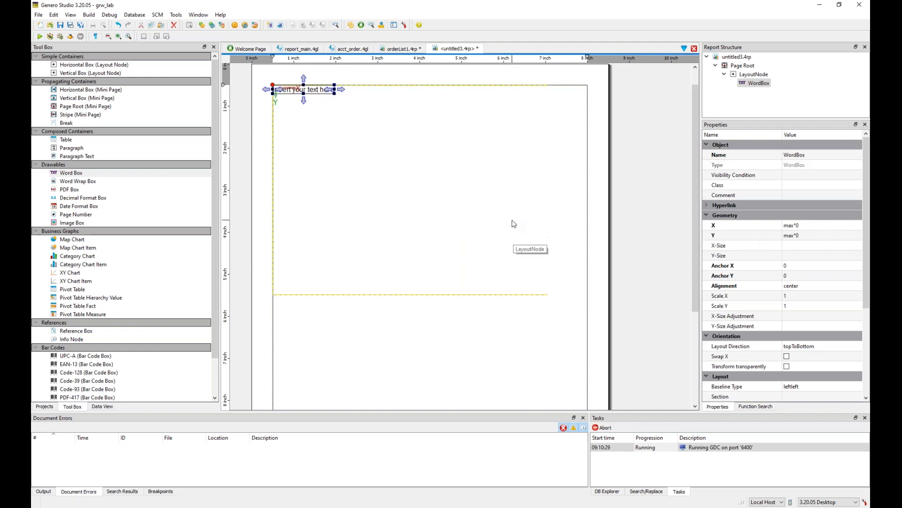
# Switch to the PowerPoint slide show about using X and Y properties to position objects.
pyautogui.click(385, 507)
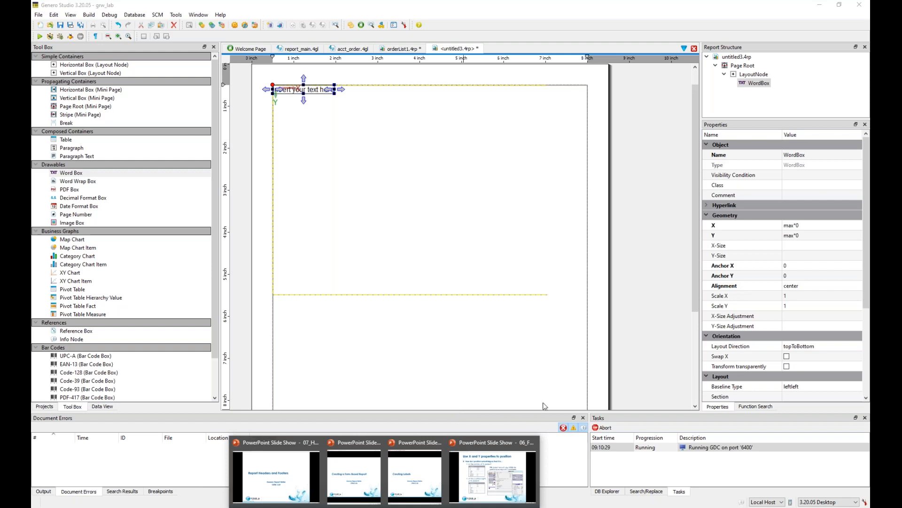
pyautogui.click(484, 483)
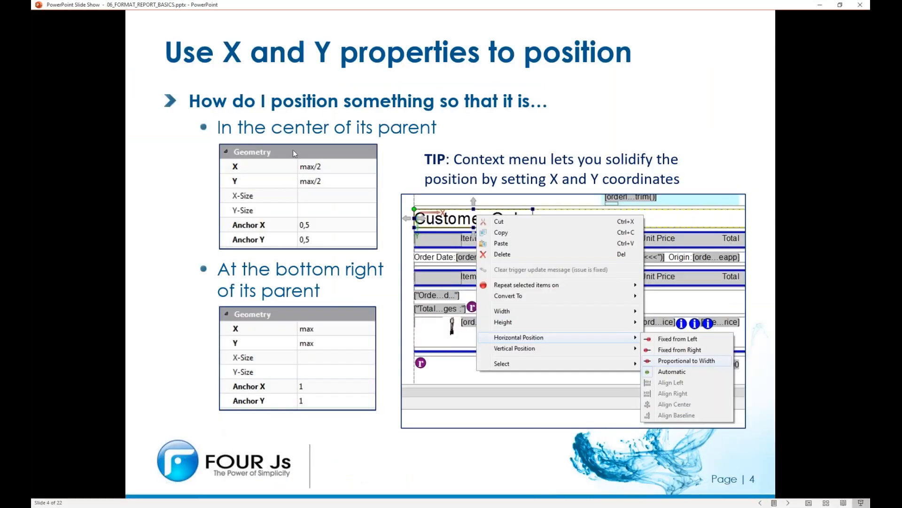
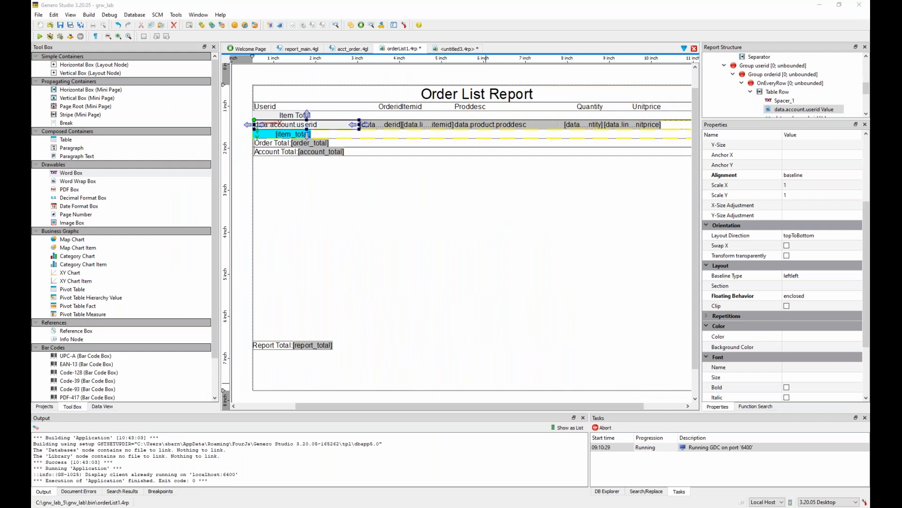
# Check the type of the item total value in the order list report and convert it to a Word Box.
pyautogui.click(284, 135)
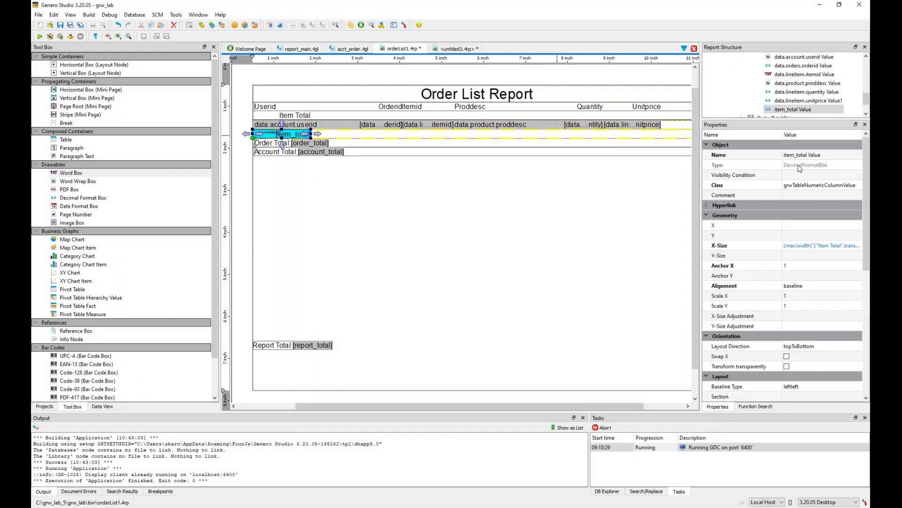
pyautogui.click(799, 165)
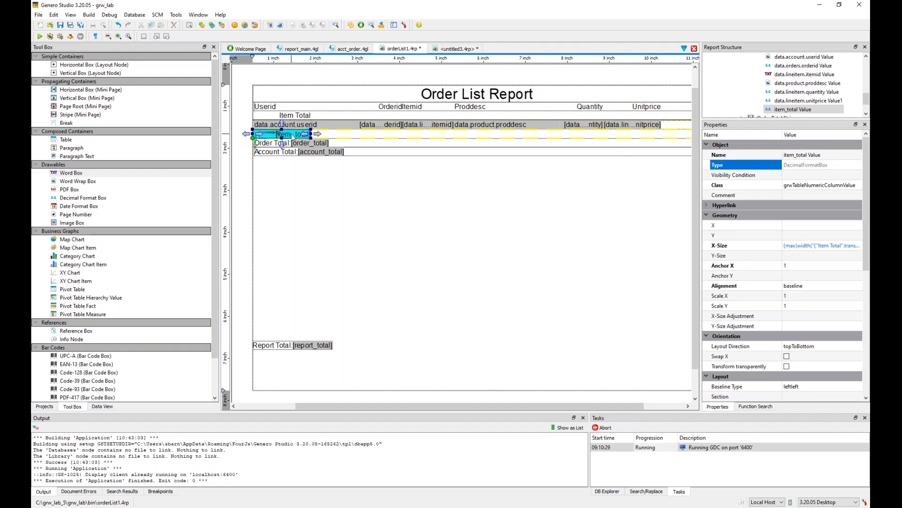
pyautogui.rightClick(292, 135)
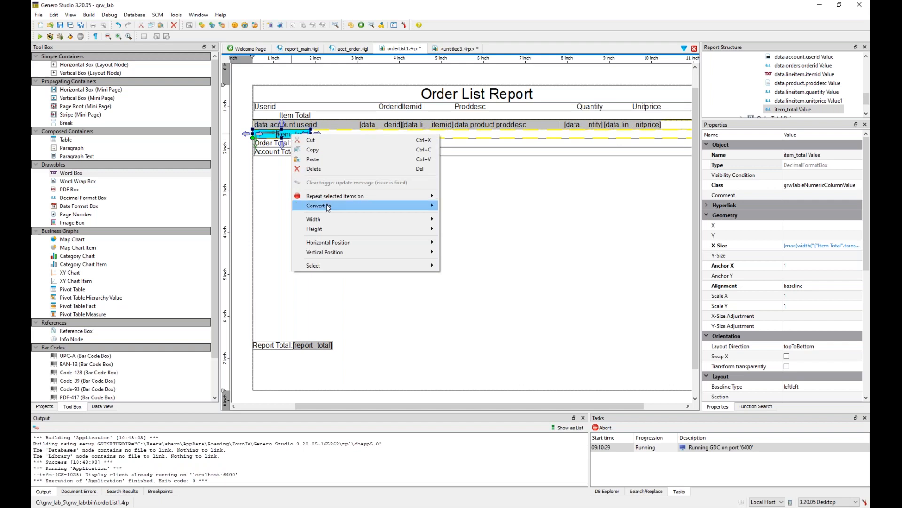
pyautogui.moveTo(328, 207)
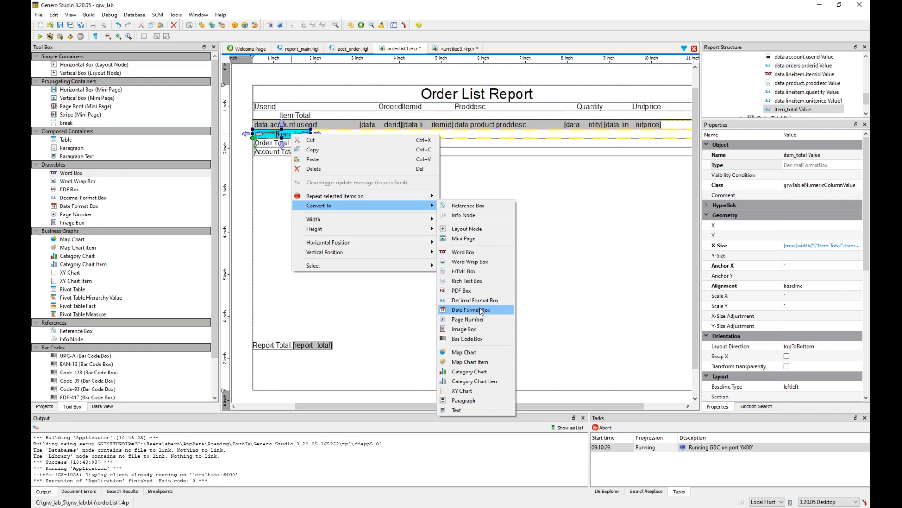
pyautogui.click(485, 255)
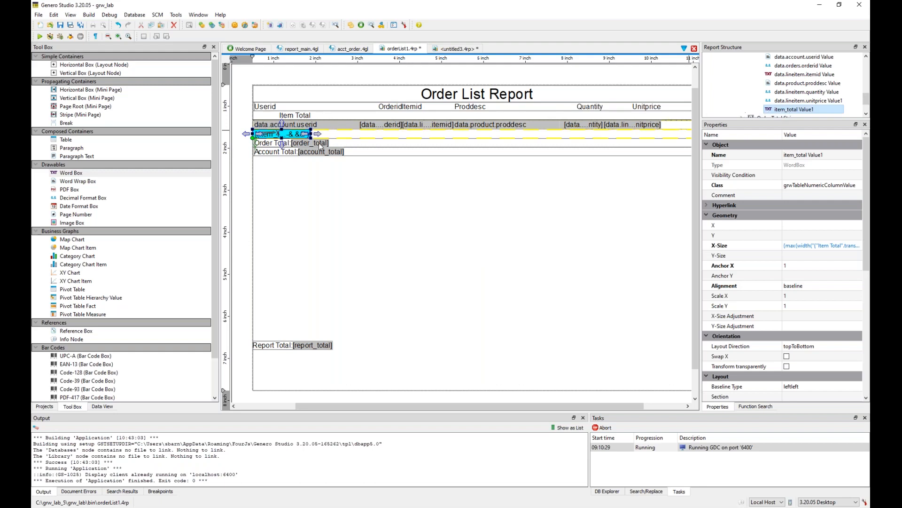
# Convert the item total value back to a Decimal Format Box and check its Type property.
pyautogui.rightClick(290, 137)
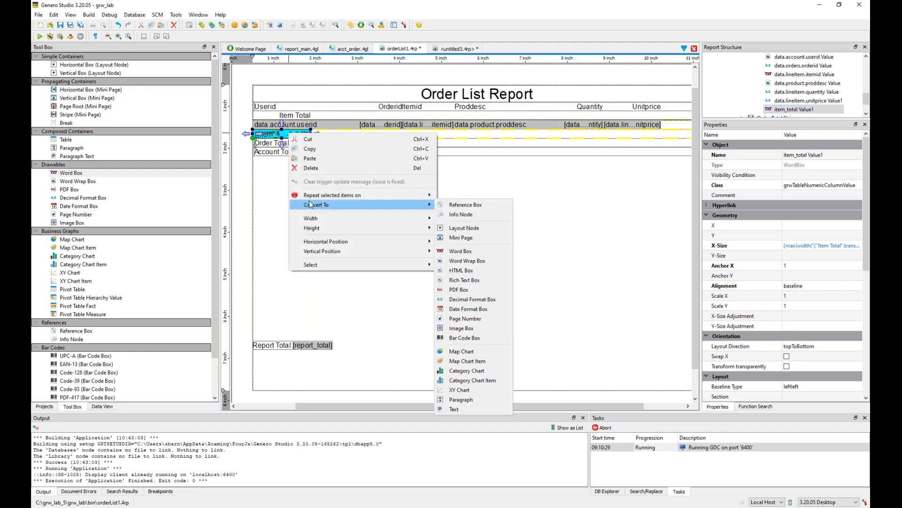
pyautogui.click(483, 301)
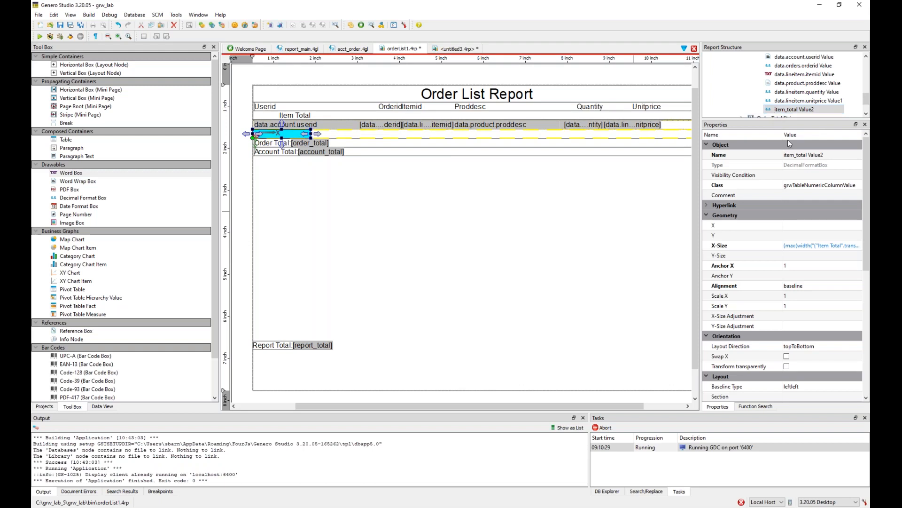
pyautogui.click(742, 165)
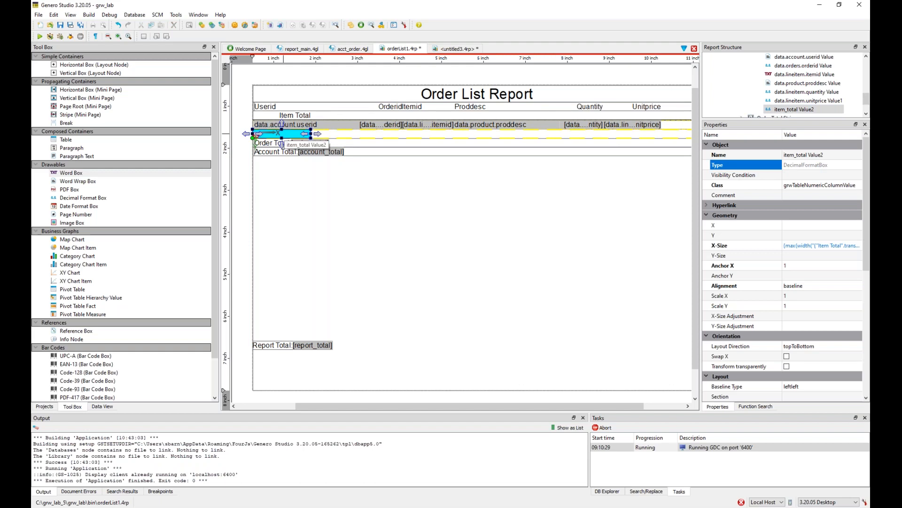
# Examine the item total value's Visibility Condition and Class properties and the report's list of data fields.
pyautogui.click(755, 176)
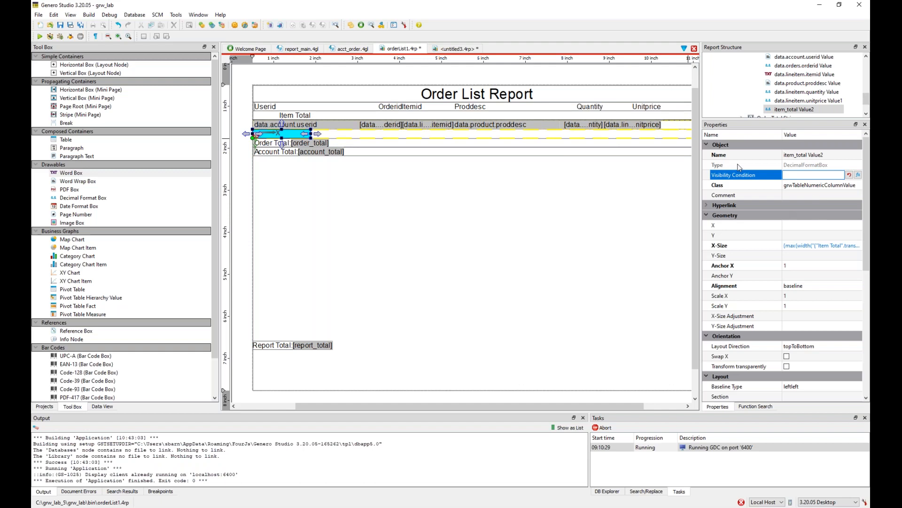
pyautogui.click(782, 185)
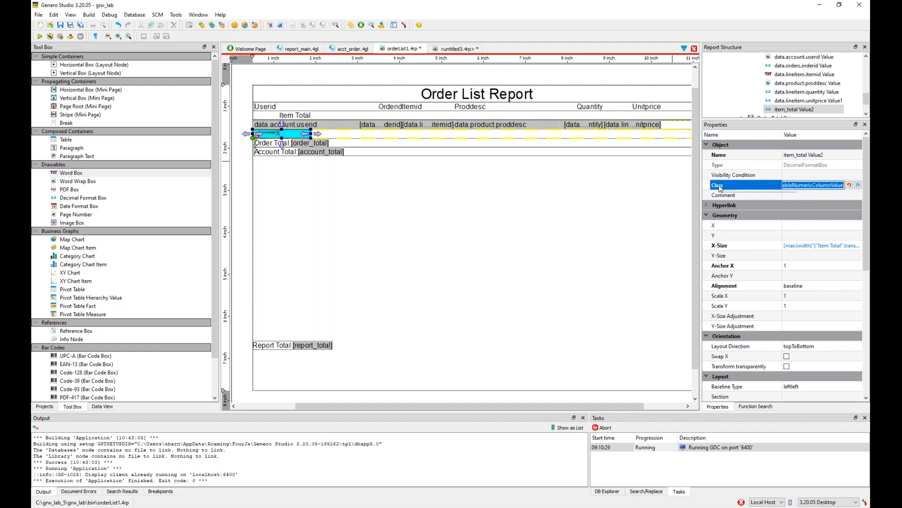
pyautogui.click(111, 405)
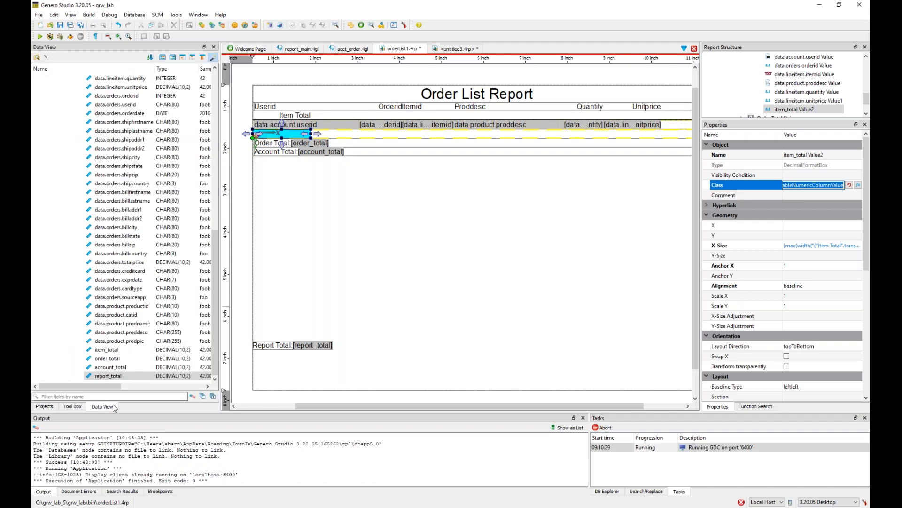
pyautogui.click(213, 56)
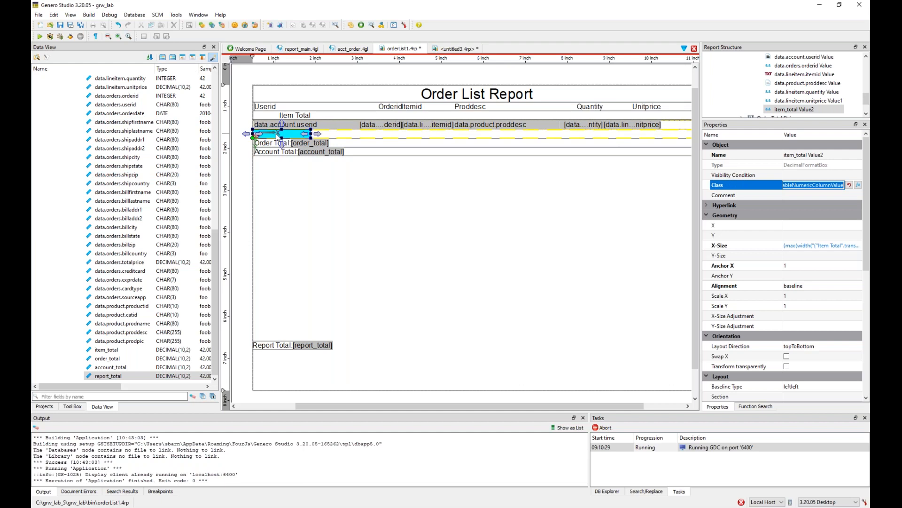
pyautogui.click(809, 187)
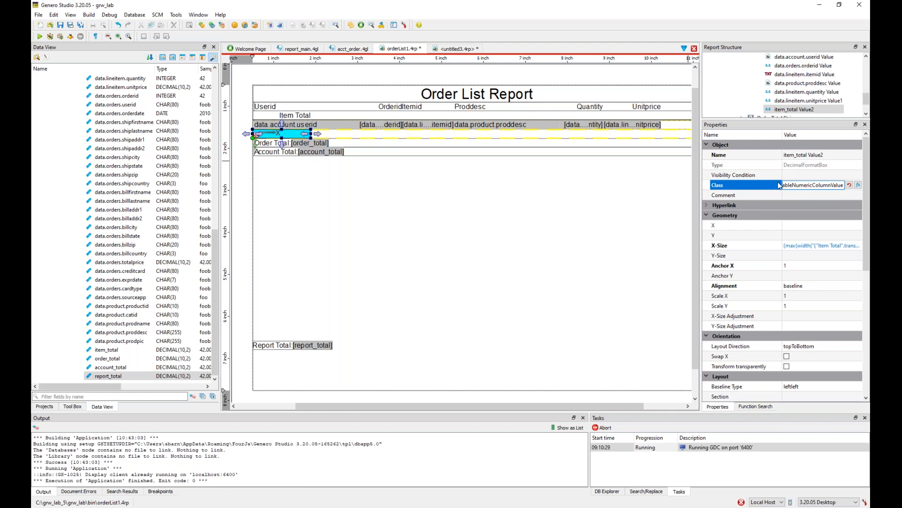
pyautogui.click(738, 196)
pyautogui.click(746, 187)
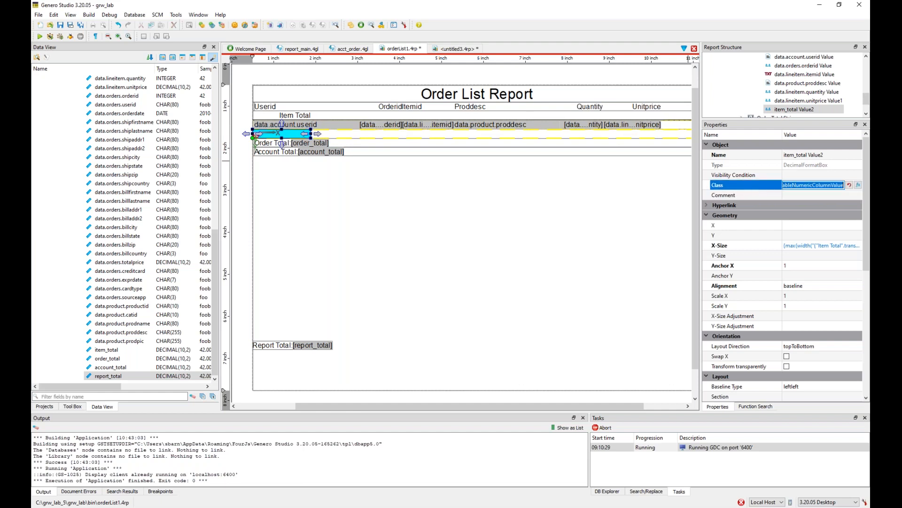
pyautogui.click(828, 186)
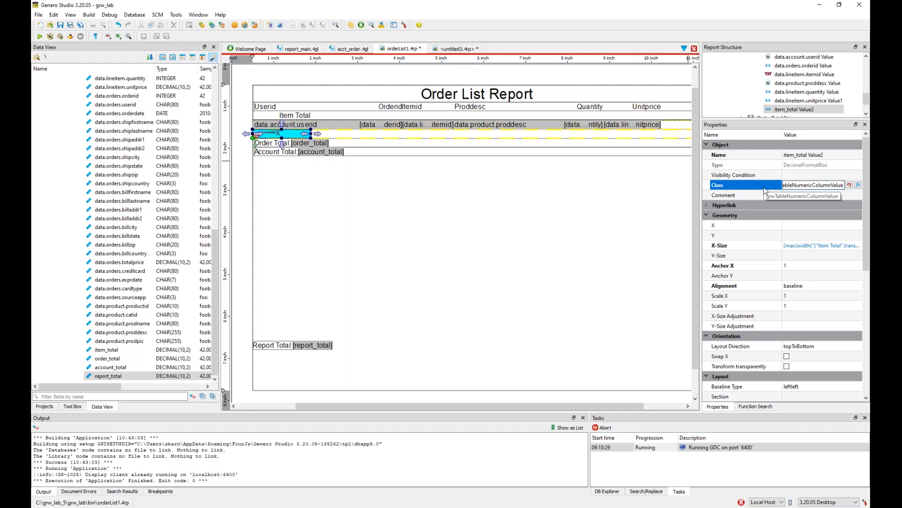
# Add a new word box to the Page Root in the blank area below the account total.
pyautogui.click(449, 192)
pyautogui.click(73, 407)
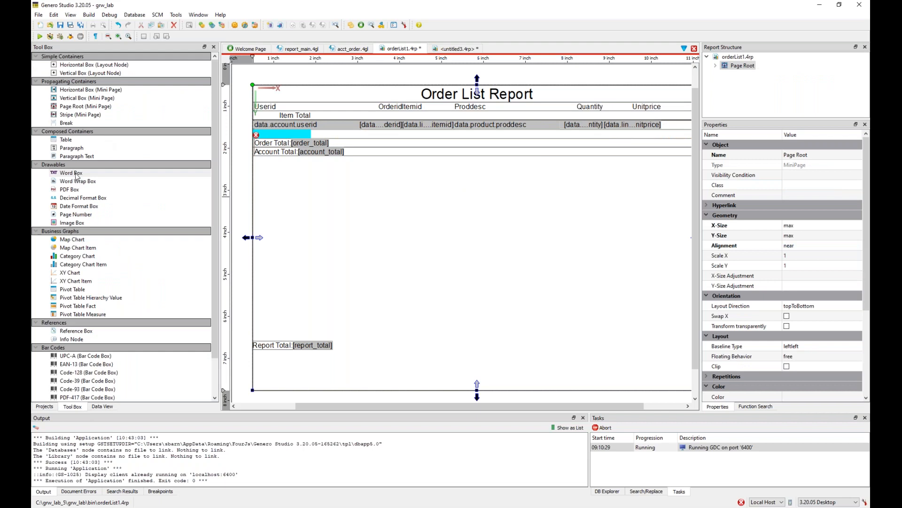
pyautogui.moveTo(70, 172); pyautogui.dragTo(397, 213)
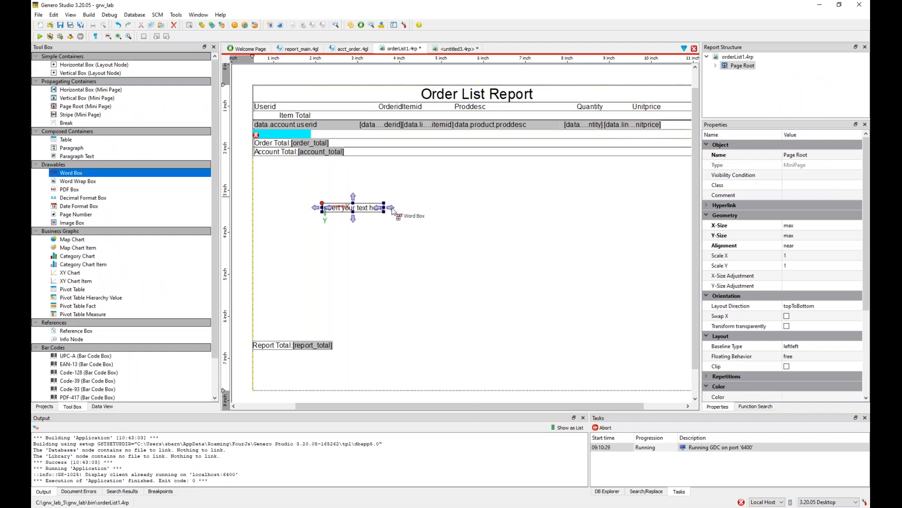
# Check the Class property of the new word box and delete the box from the page.
pyautogui.click(799, 185)
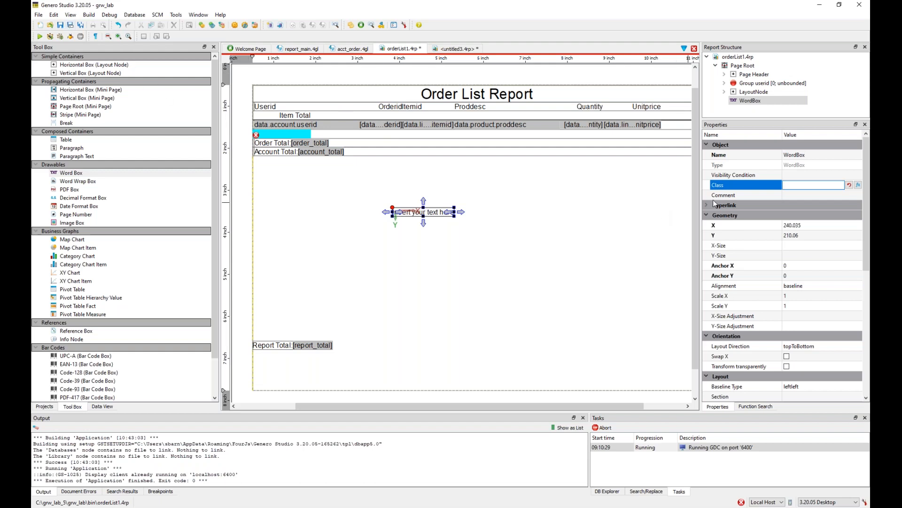
pyautogui.click(429, 215)
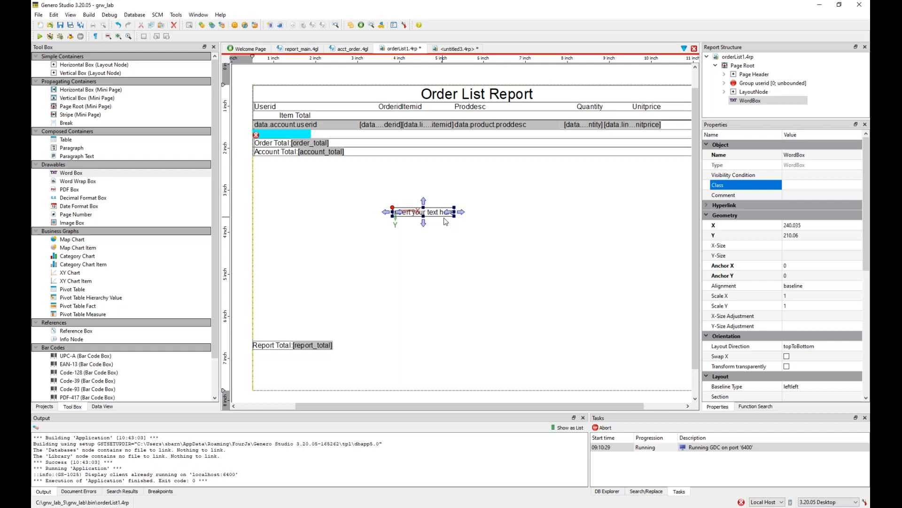
pyautogui.press('Delete')
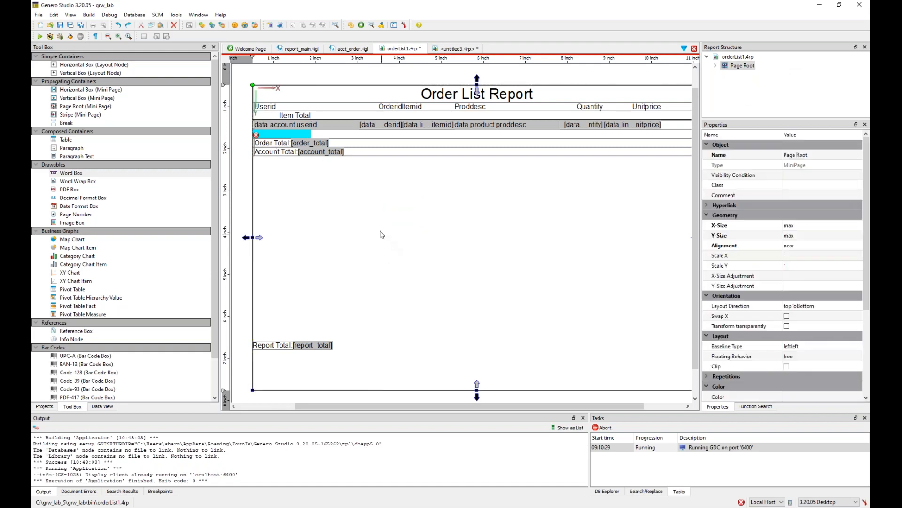
pyautogui.hotkey('ctrl', 'z')
pyautogui.click(448, 214)
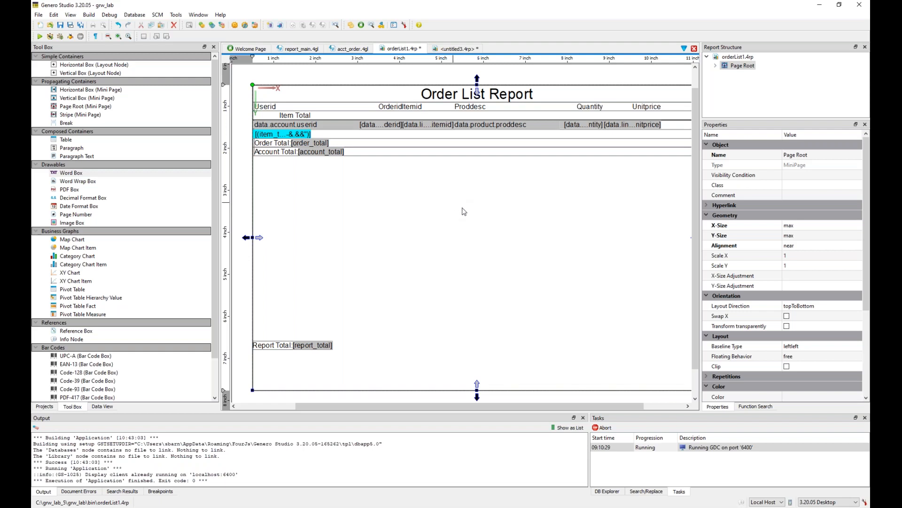
# Switch to the PowerPoint slide show and advance from the Object properties slide to the Geometry Properties slide.
pyautogui.click(389, 507)
pyautogui.click(477, 475)
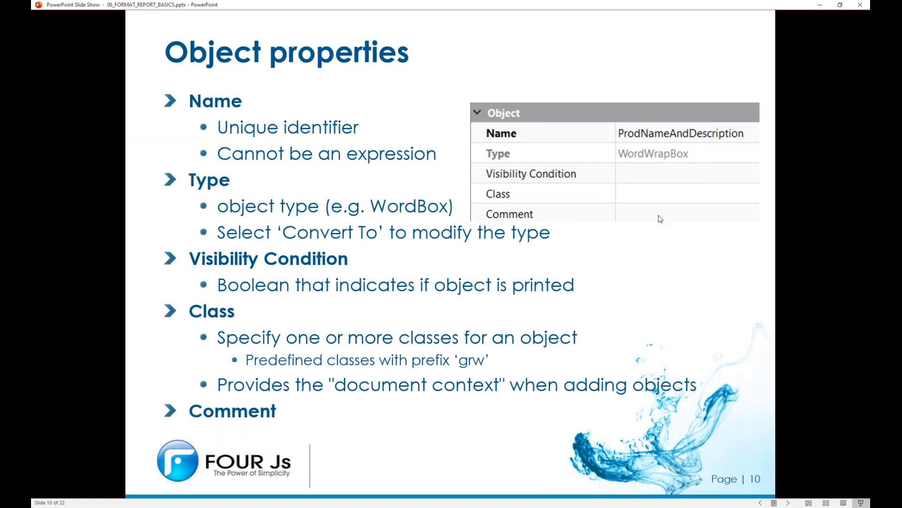
pyautogui.click(793, 503)
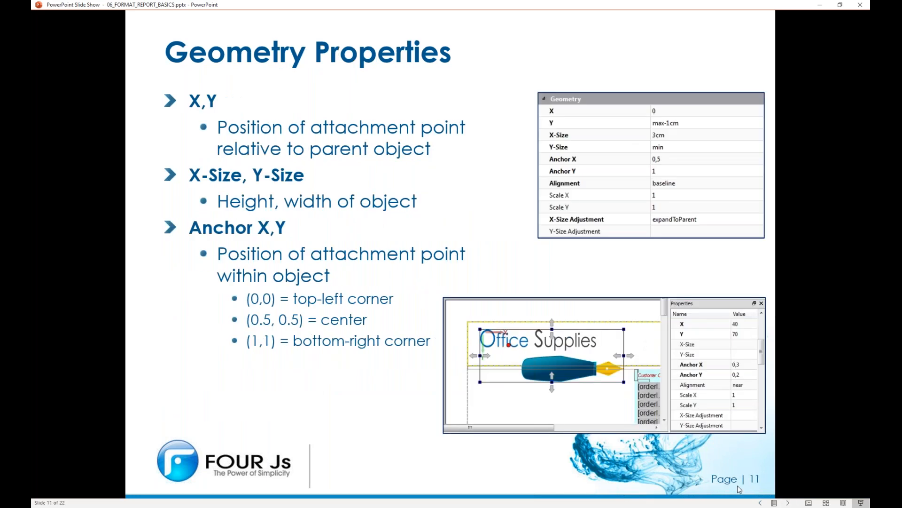
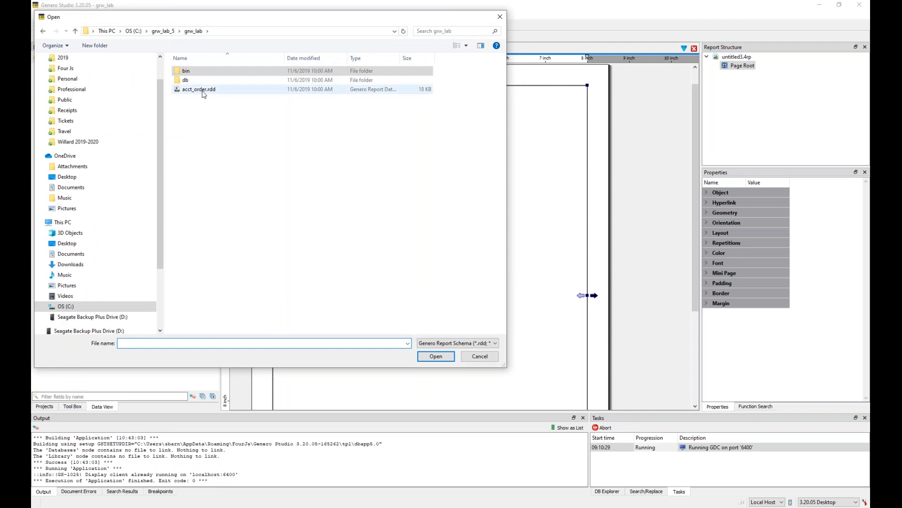
# Load the acct_order.rdd report schema into the untitled report and nest the Group userid trigger with its children under the Page Root.
pyautogui.click(444, 356)
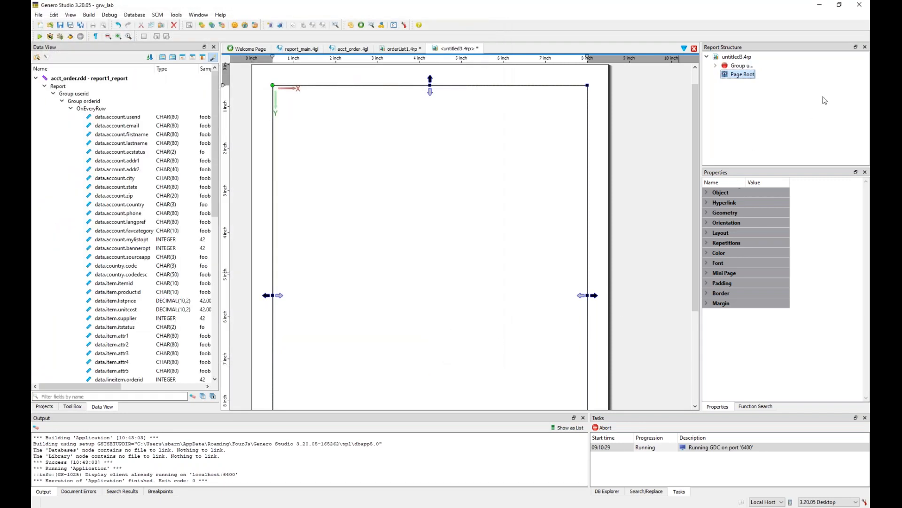
pyautogui.moveTo(732, 66); pyautogui.dragTo(736, 77)
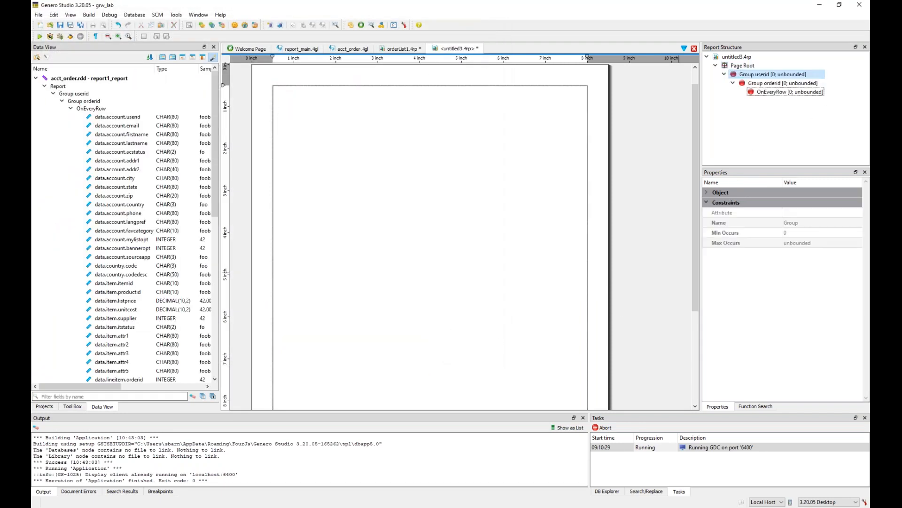
pyautogui.click(744, 69)
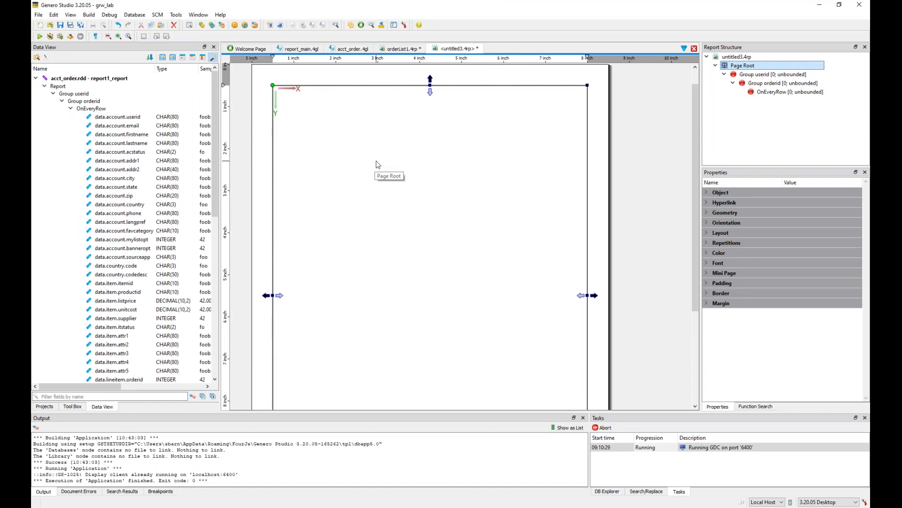
# Add a Vertical Box (Layout Node) at the page's upper-left corner and stretch it to the full page width.
pyautogui.click(75, 407)
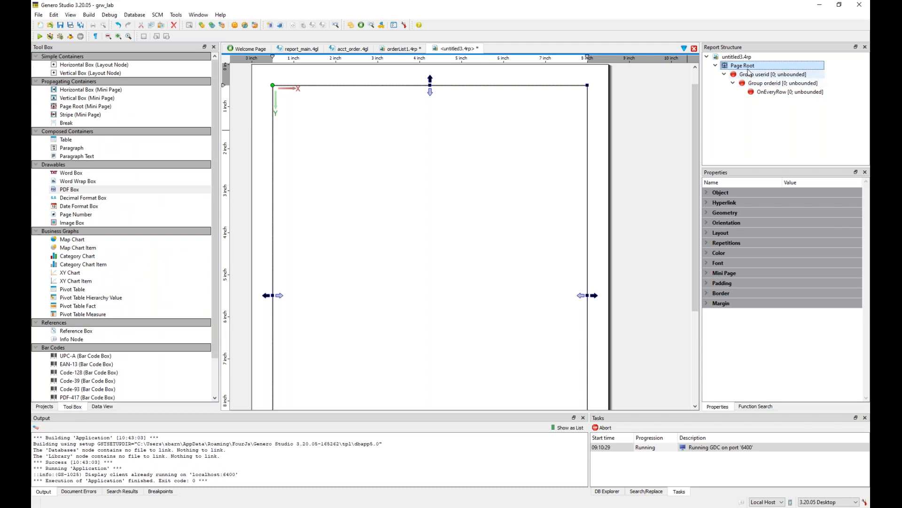
pyautogui.click(96, 65)
pyautogui.click(94, 74)
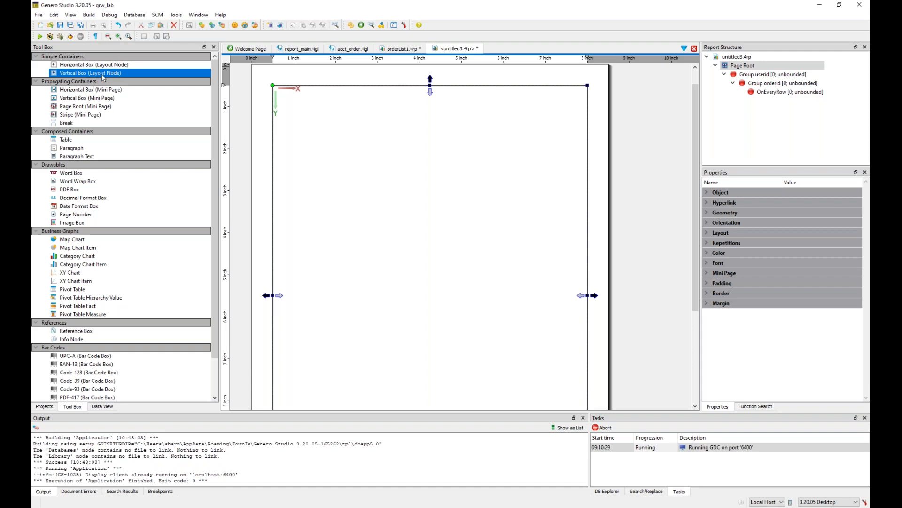
pyautogui.moveTo(101, 75); pyautogui.dragTo(275, 94)
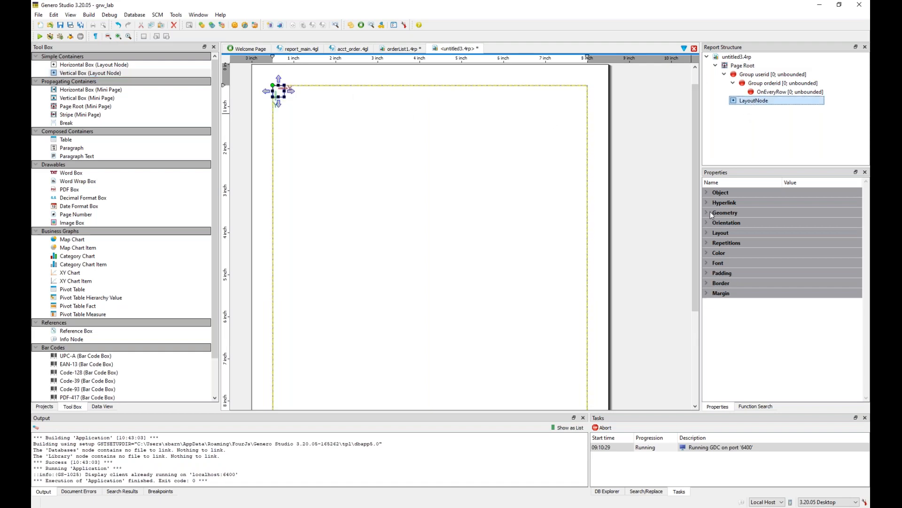
pyautogui.click(292, 92)
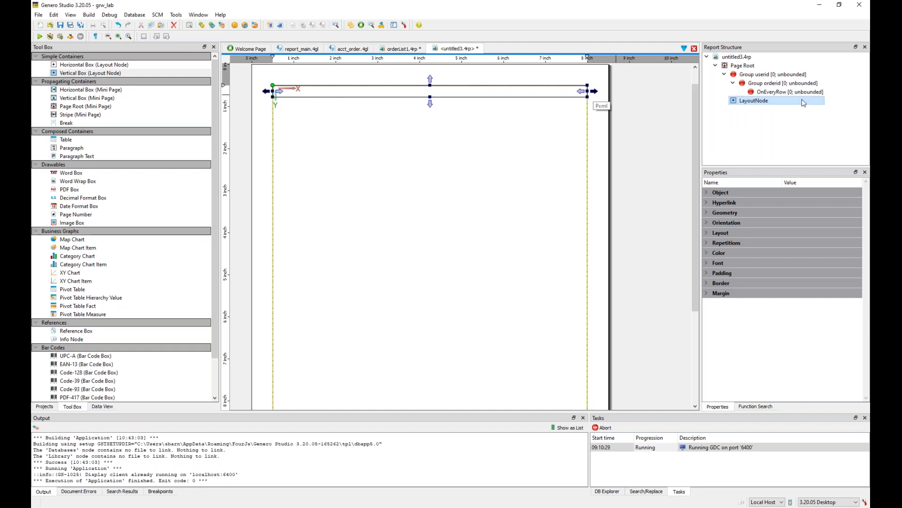
# Examine the layout node's Layout properties and its Layout Direction setting.
pyautogui.click(747, 102)
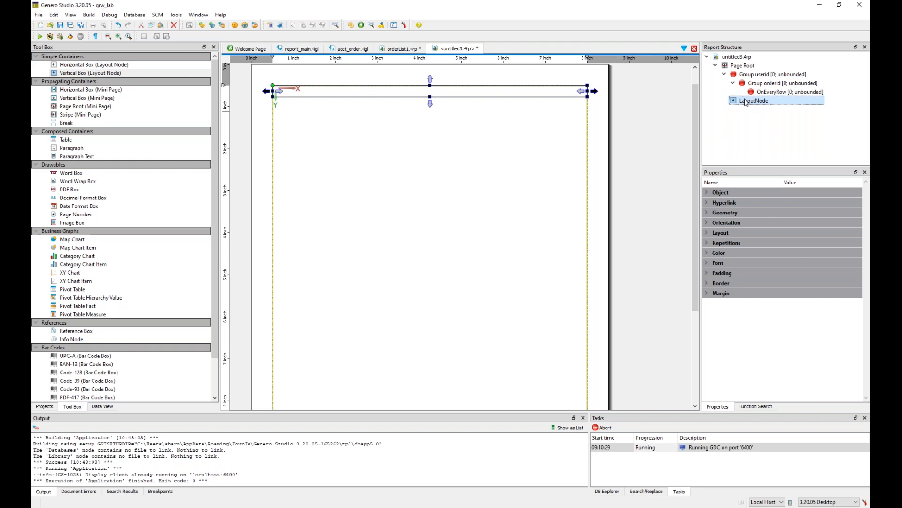
pyautogui.click(708, 234)
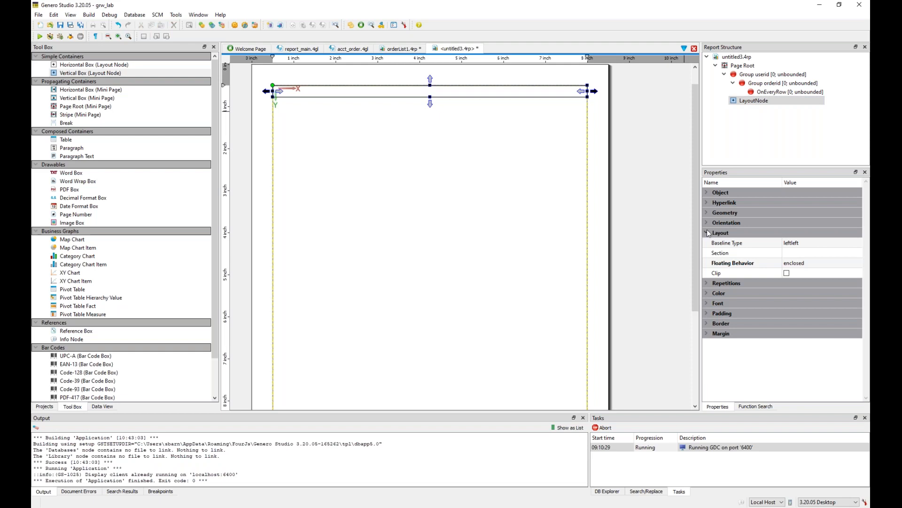
pyautogui.click(708, 232)
pyautogui.click(707, 223)
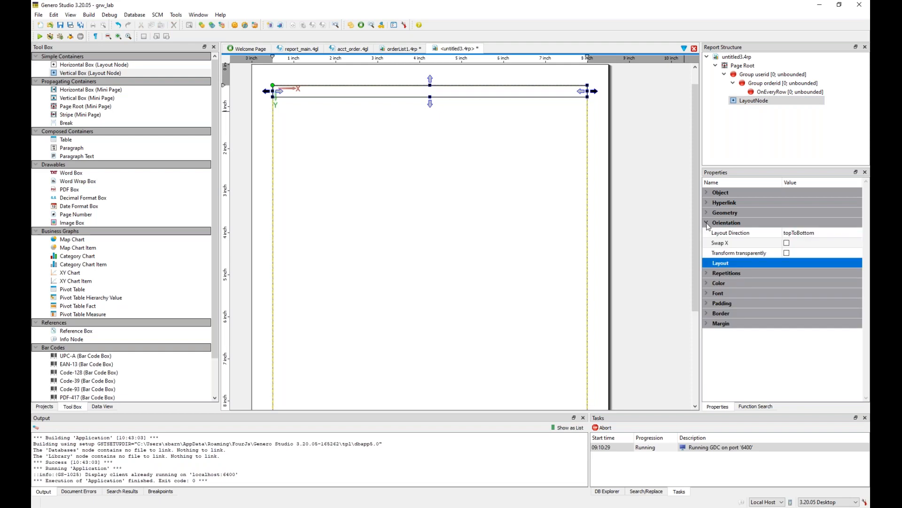
pyautogui.click(800, 234)
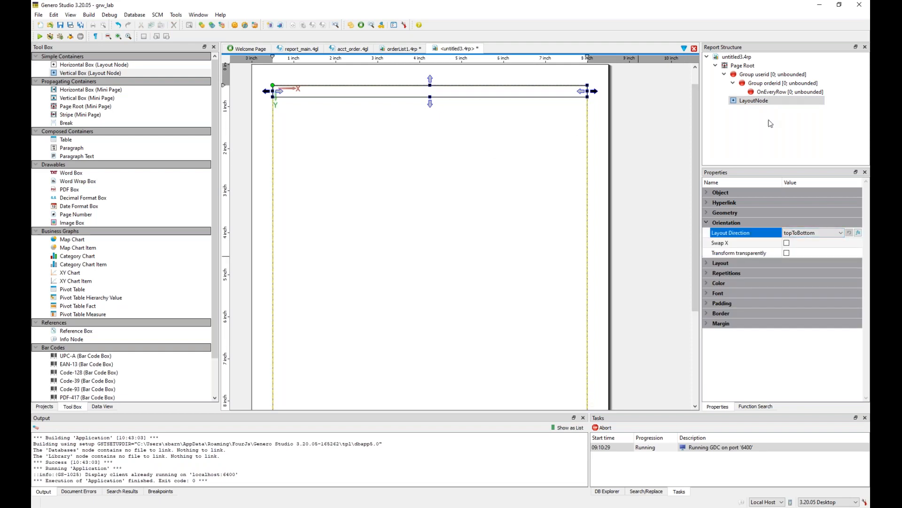
# Add three Stripe (Mini Page) containers inside the layout node and check each stripe on the page.
pyautogui.click(78, 117)
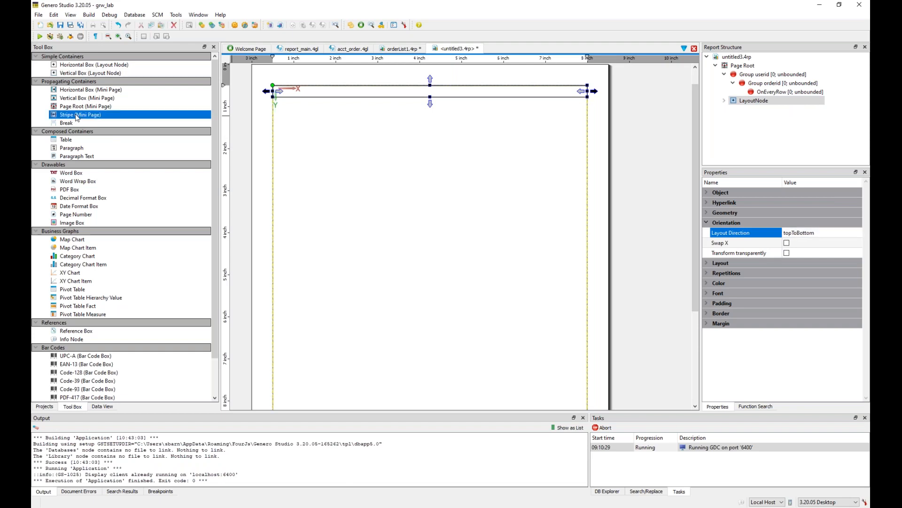
pyautogui.doubleClick(77, 116)
pyautogui.doubleClick(77, 116)
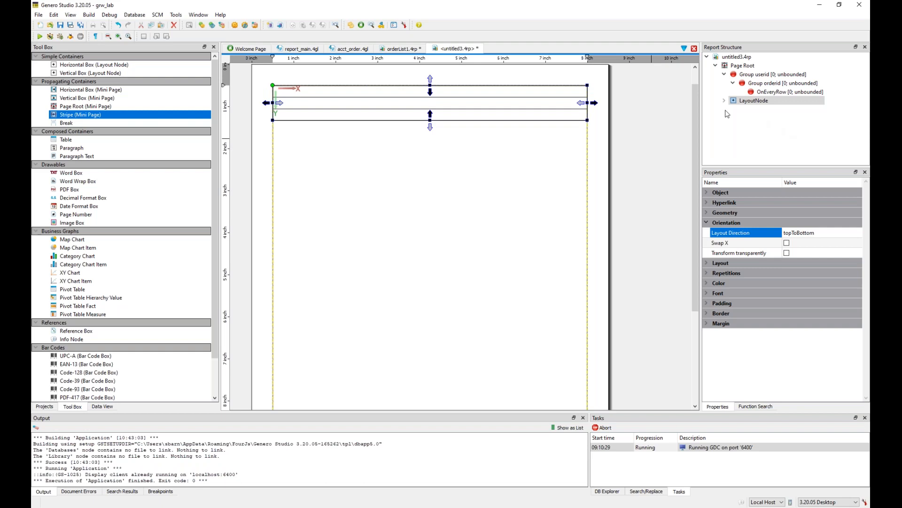
pyautogui.click(450, 95)
pyautogui.click(446, 106)
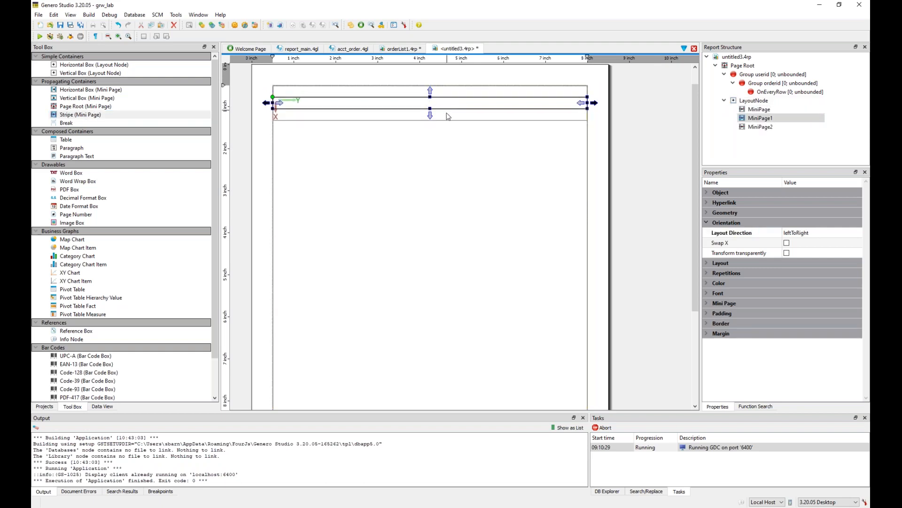
pyautogui.click(448, 117)
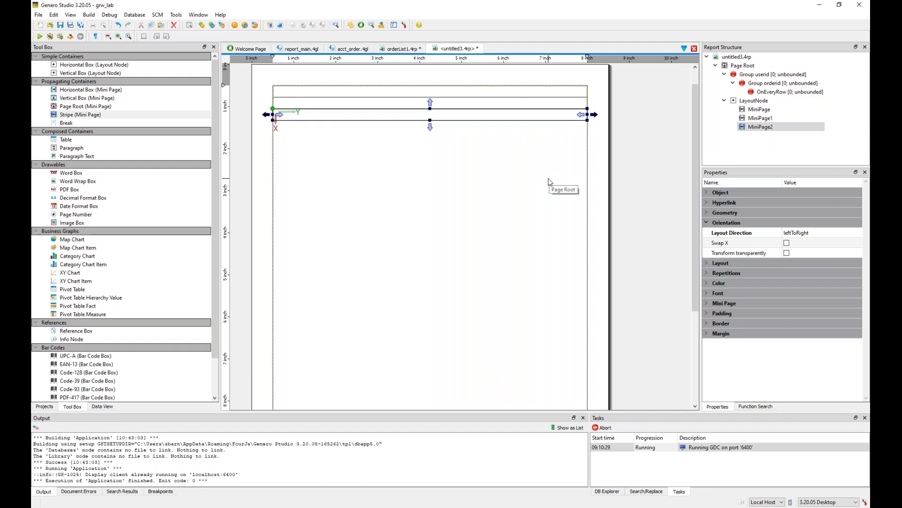
# Place a word box in the middle stripe and set its text to REPORT TITLE.
pyautogui.click(389, 101)
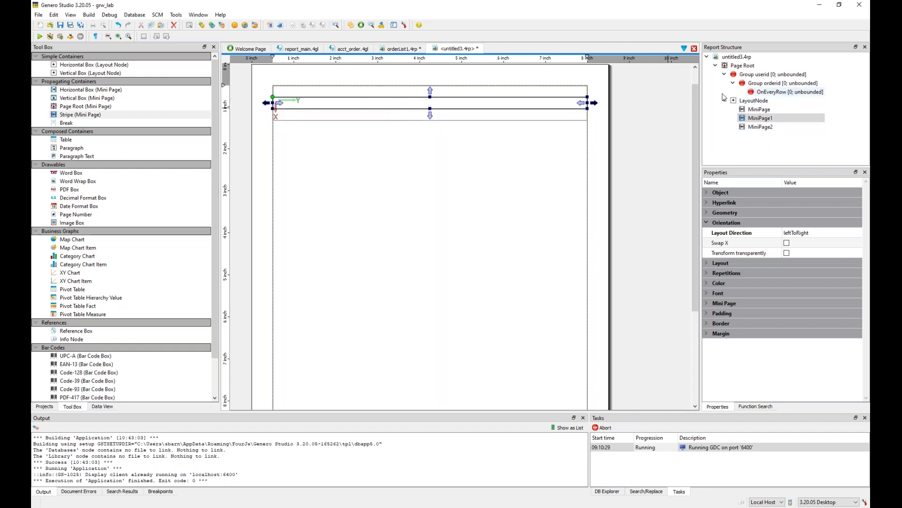
pyautogui.moveTo(71, 174); pyautogui.dragTo(314, 107)
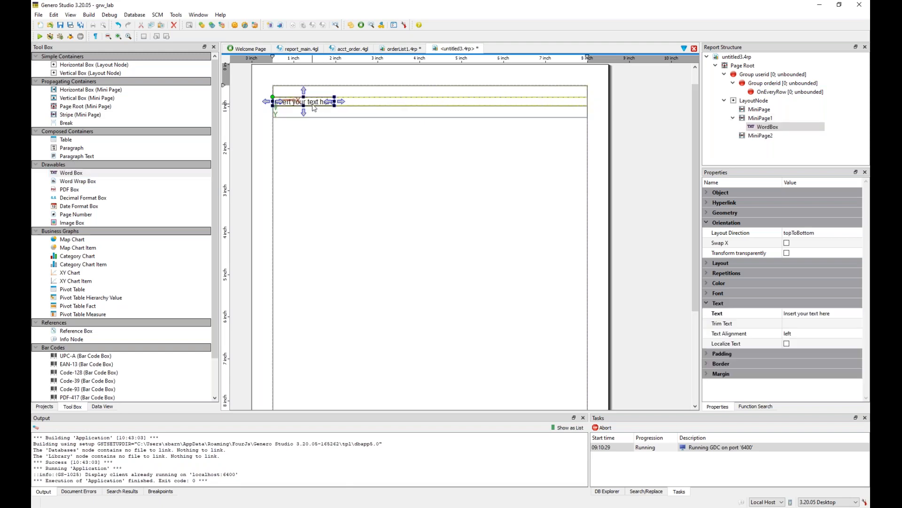
pyautogui.doubleClick(314, 107)
pyautogui.write('REPORT TITLE')
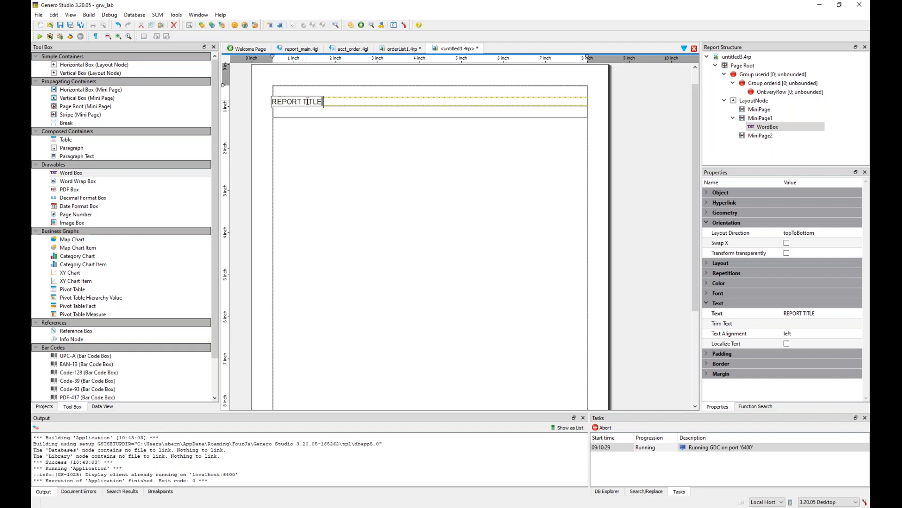
pyautogui.click(363, 115)
pyautogui.click(350, 91)
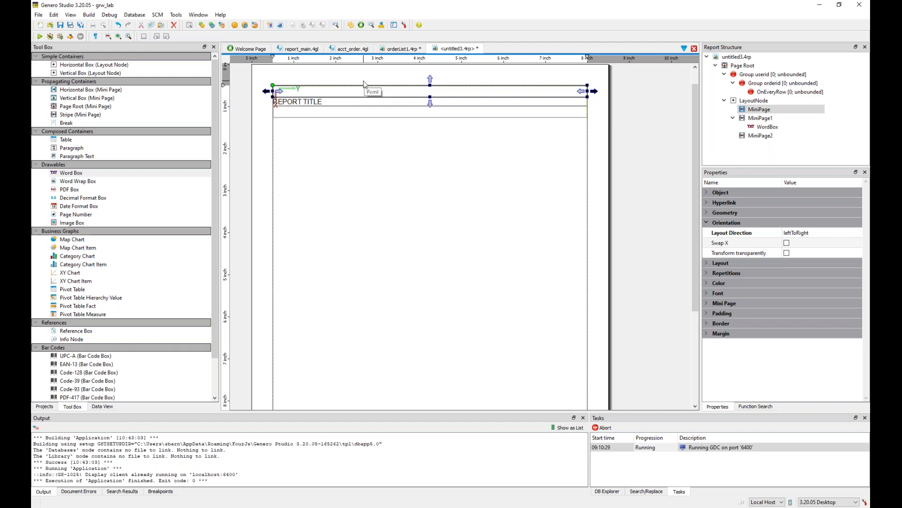
# Rename the layout node holding the three stripes as Any Page Header.
pyautogui.click(752, 101)
pyautogui.click(759, 103)
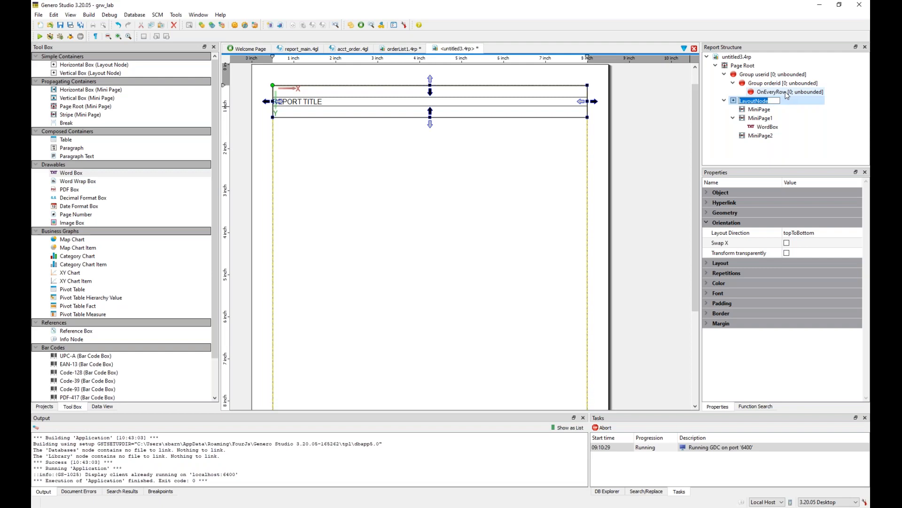
pyautogui.write('Any Page Header')
pyautogui.press('Return')
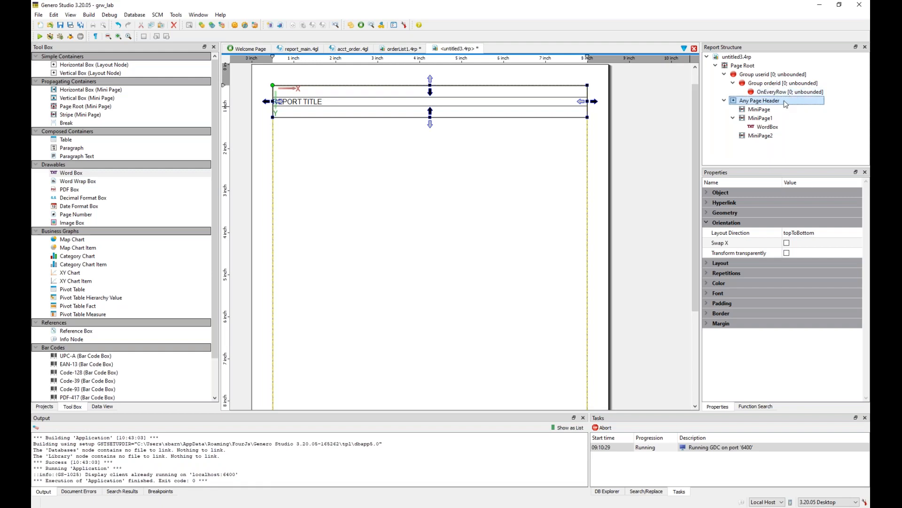
# Set the Section property of the Any Page Header node to anyPageHeader.
pyautogui.click(709, 224)
pyautogui.click(708, 233)
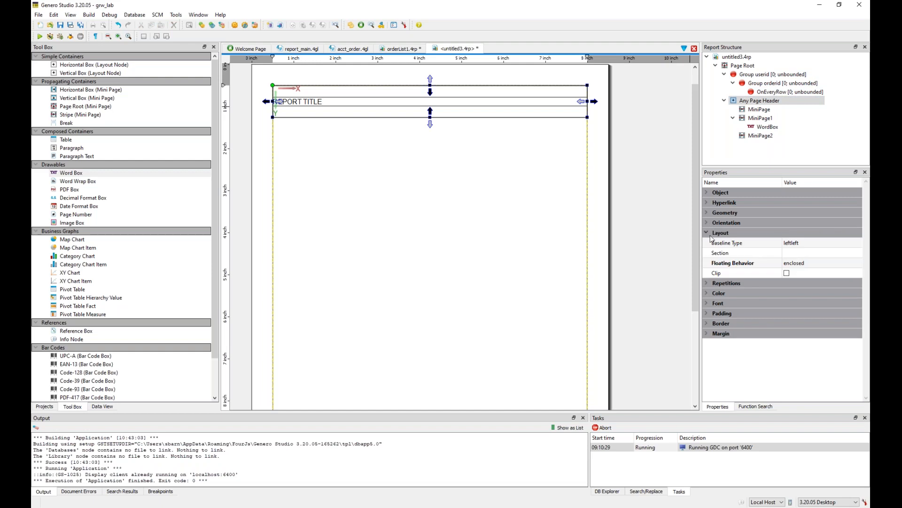
pyautogui.click(807, 254)
pyautogui.scroll(3, 807, 272)
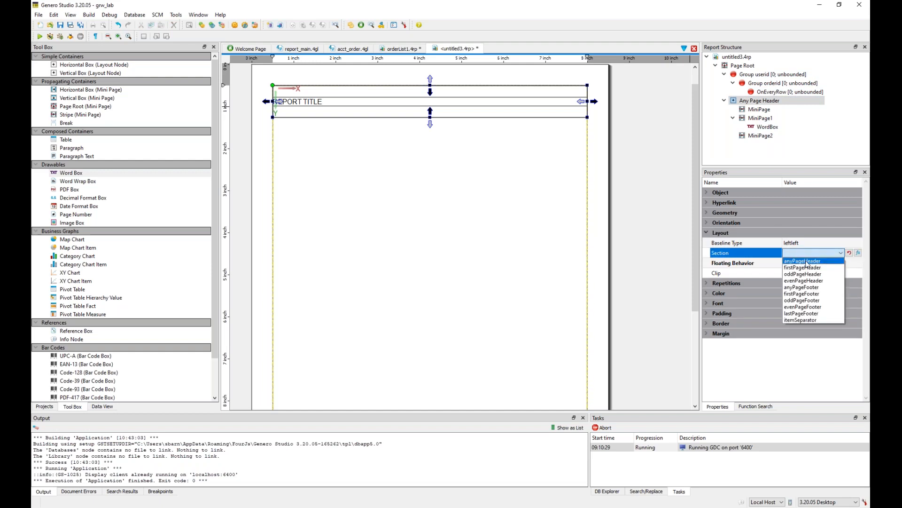
pyautogui.click(804, 261)
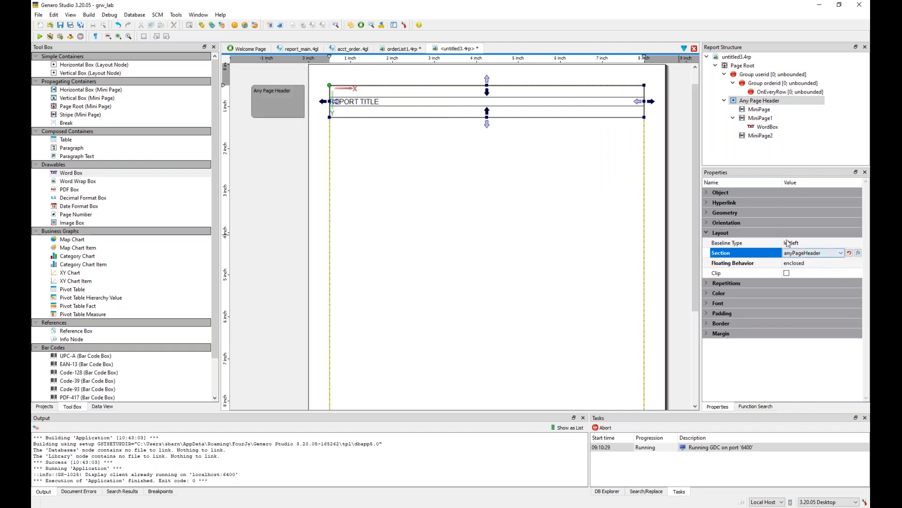
pyautogui.click(271, 99)
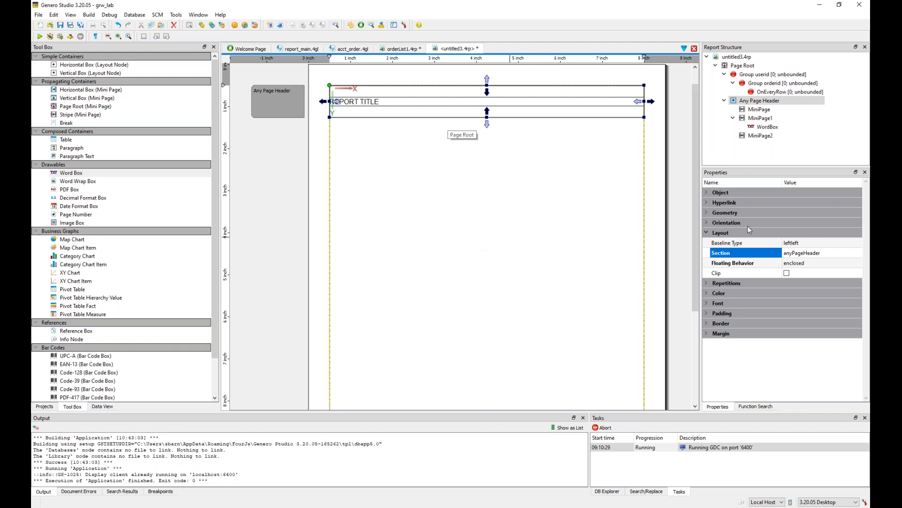
pyautogui.click(805, 224)
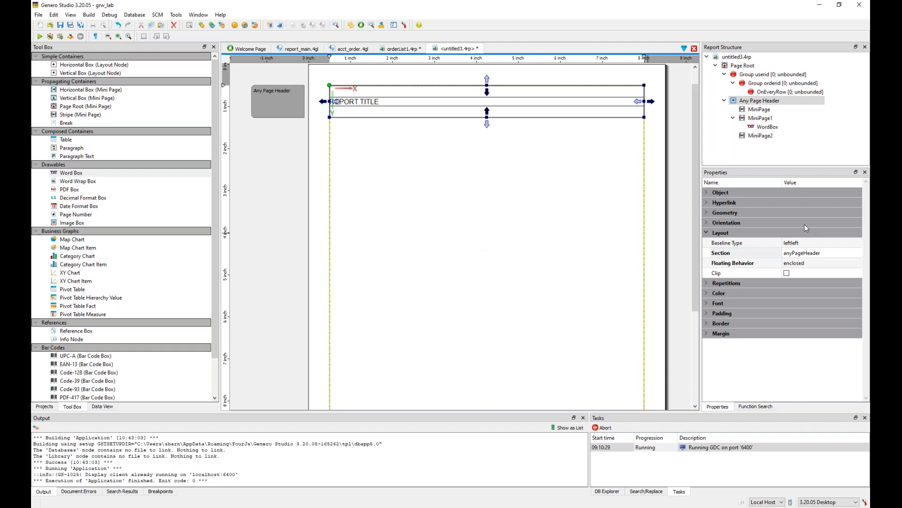
# Copy the Any Page Header node and paste the duplicate into the Page Root.
pyautogui.click(762, 101)
pyautogui.rightClick(759, 101)
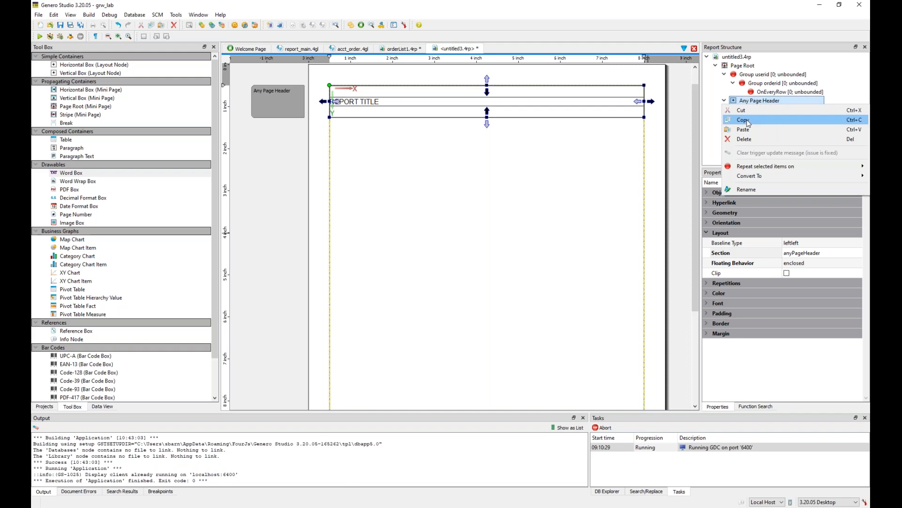
pyautogui.click(749, 123)
pyautogui.click(751, 66)
pyautogui.rightClick(751, 67)
pyautogui.click(747, 88)
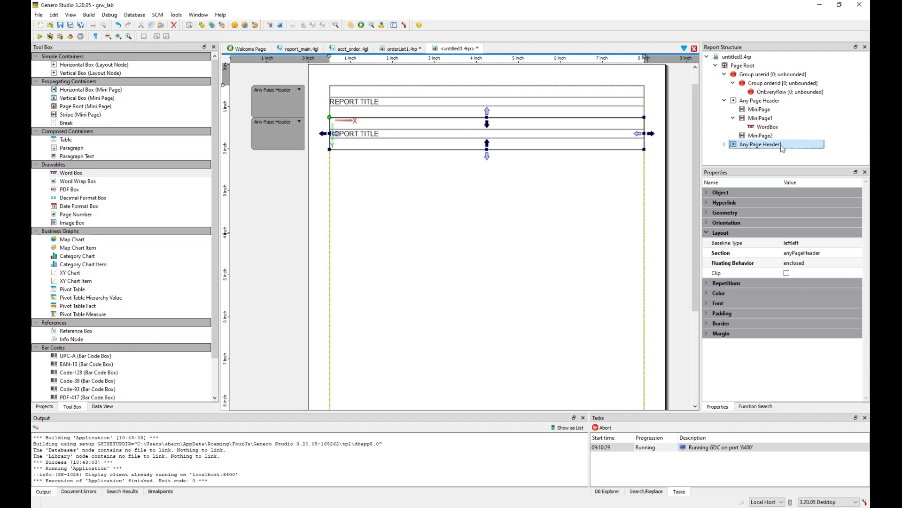
# Expand the duplicated Any Page Header node and rename it as First Page Header.
pyautogui.click(724, 144)
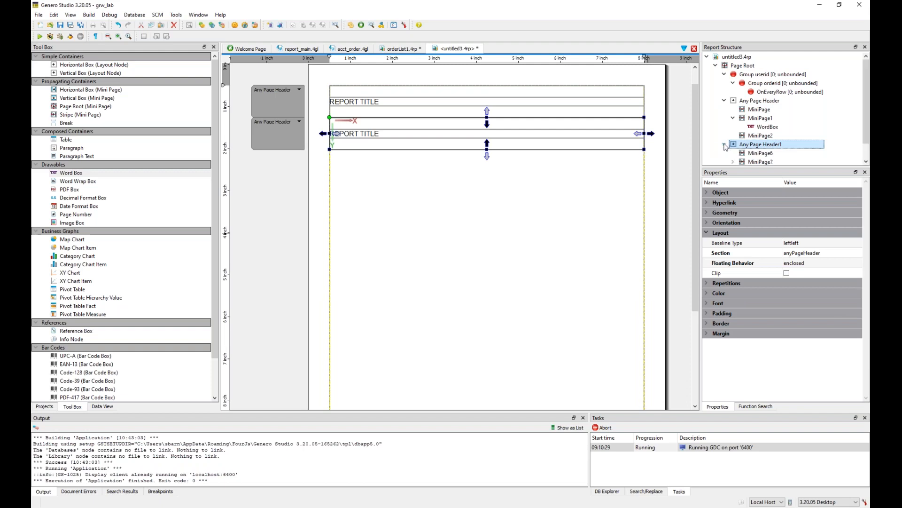
pyautogui.scroll(-1, 779, 147)
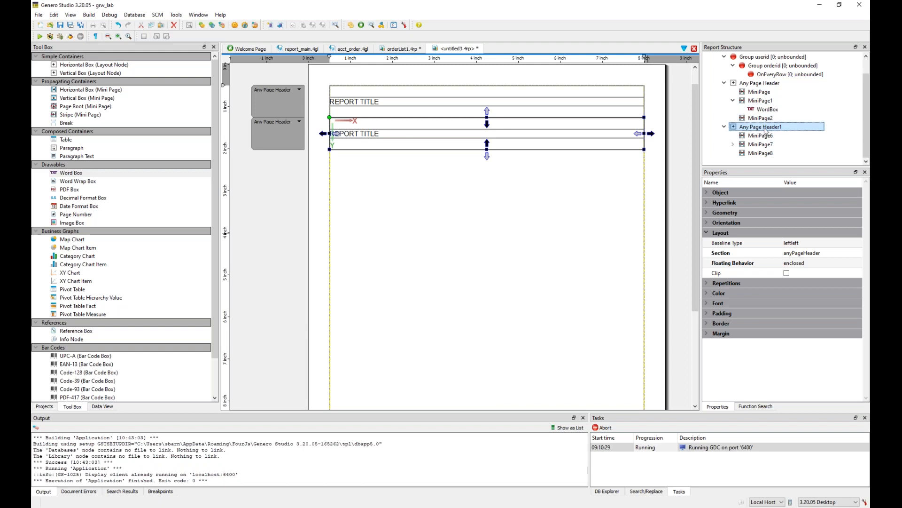
pyautogui.click(767, 128)
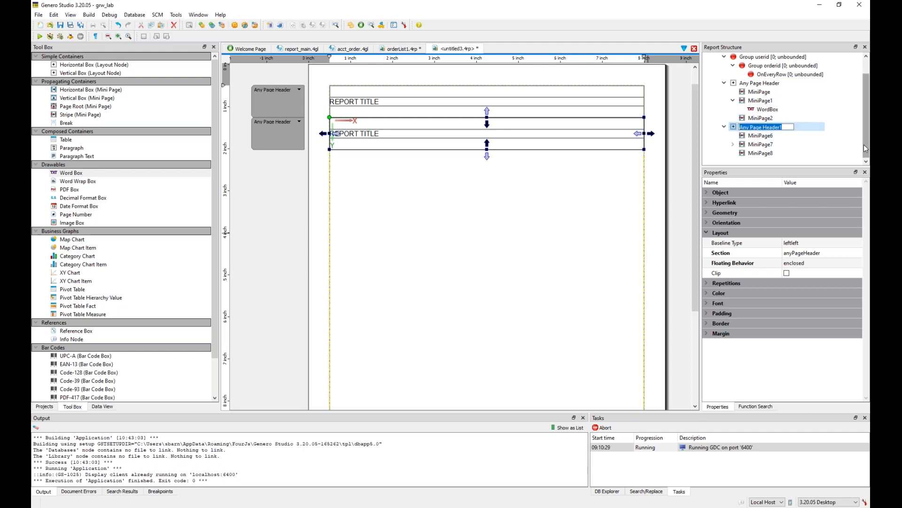
pyautogui.write('First Page Header')
pyautogui.press('Return')
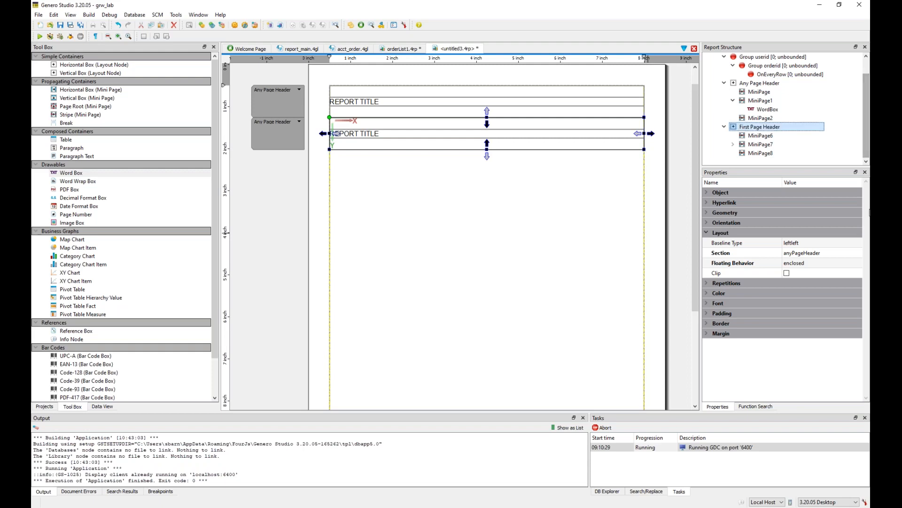
# Set the Section property of the First Page Header node to firstPageHeader.
pyautogui.click(810, 253)
pyautogui.click(810, 253)
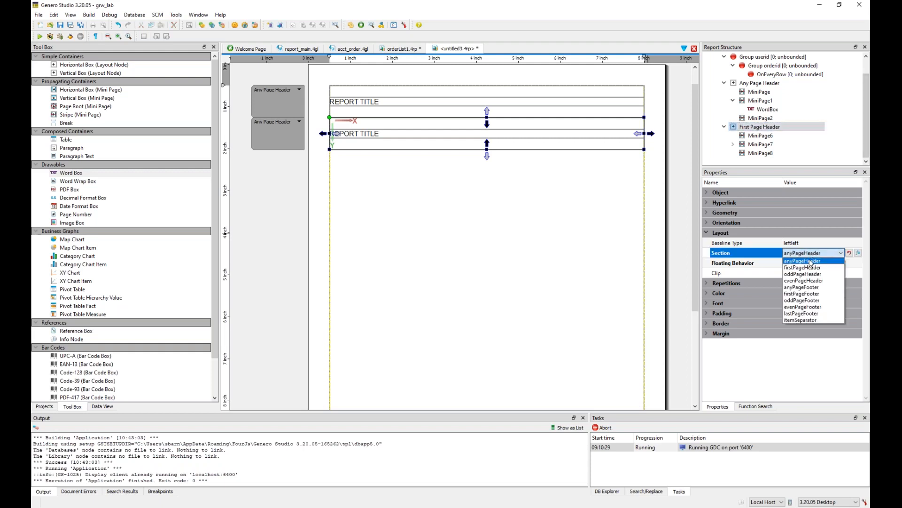
pyautogui.click(810, 268)
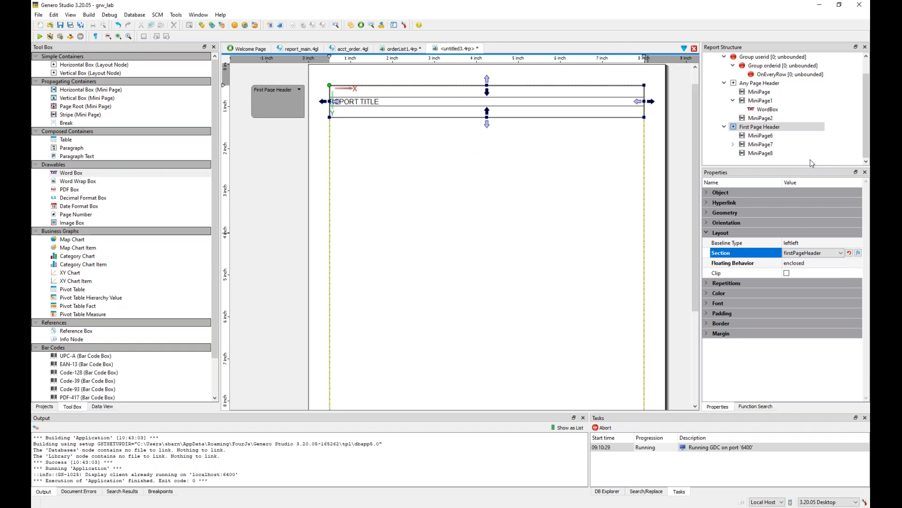
# Change the word box text in the First Page Header to FIRST PAGE OF REPORT TITLE.
pyautogui.doubleClick(376, 103)
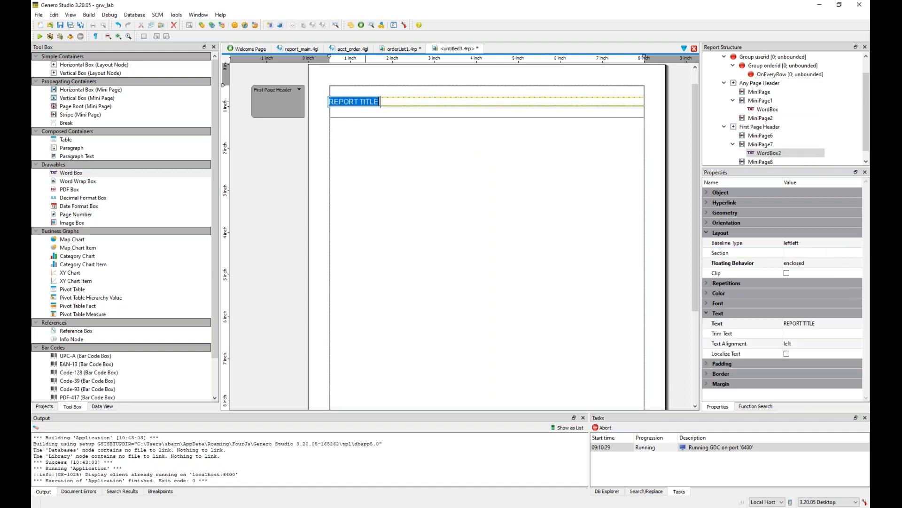
pyautogui.write('FIRST PA')
pyautogui.press('BackSpace')
pyautogui.press('BackSpace')
pyautogui.press('BackSpace')
pyautogui.press('BackSpace')
pyautogui.press('BackSpace')
pyautogui.write('ST PAGE OF')
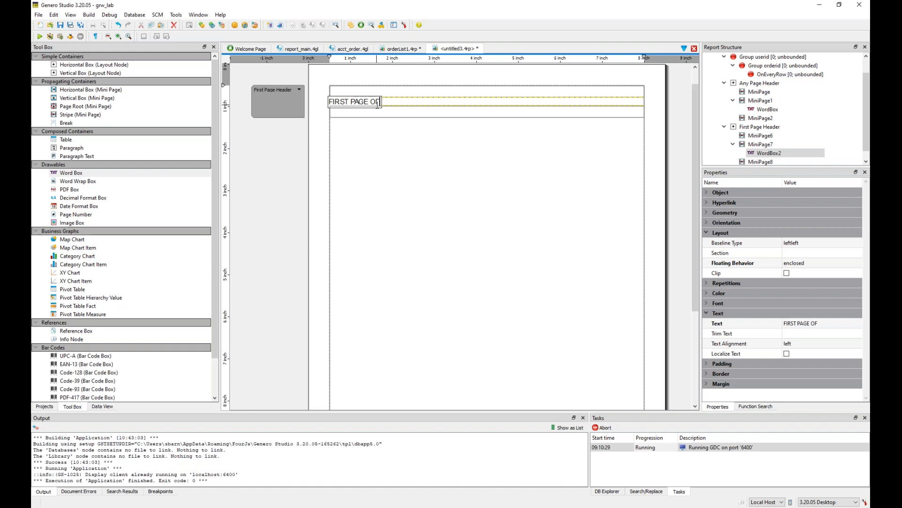
pyautogui.write(' REPORT TITLE')
pyautogui.press('Return')
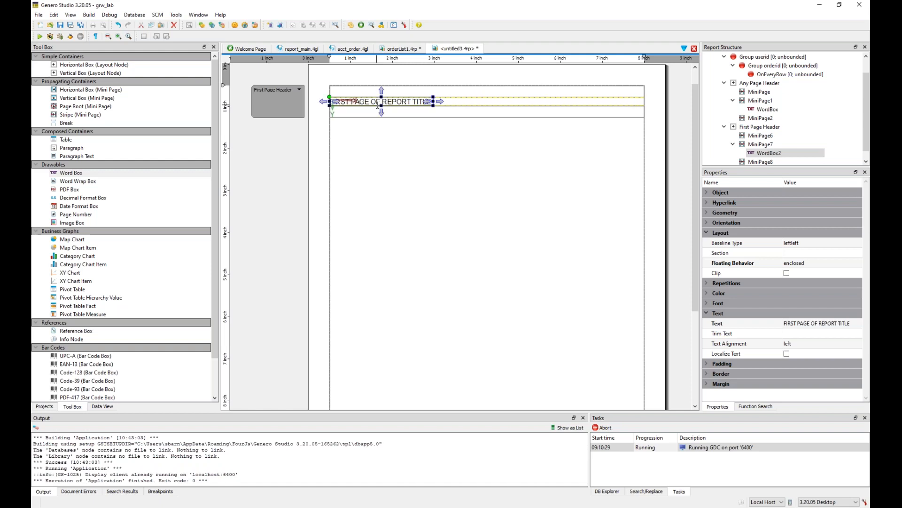
# Select the Any Page Header and First Page Header nodes in the report structure to compare their layouts.
pyautogui.click(482, 182)
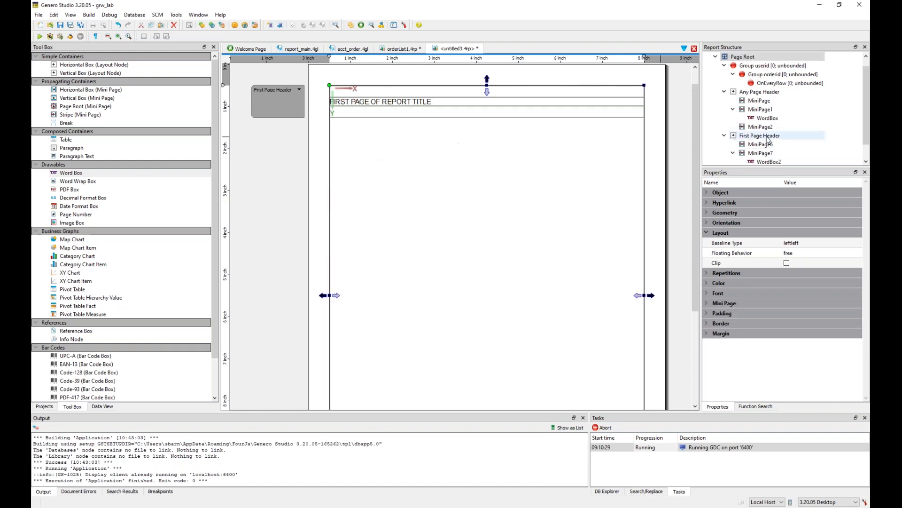
pyautogui.click(752, 93)
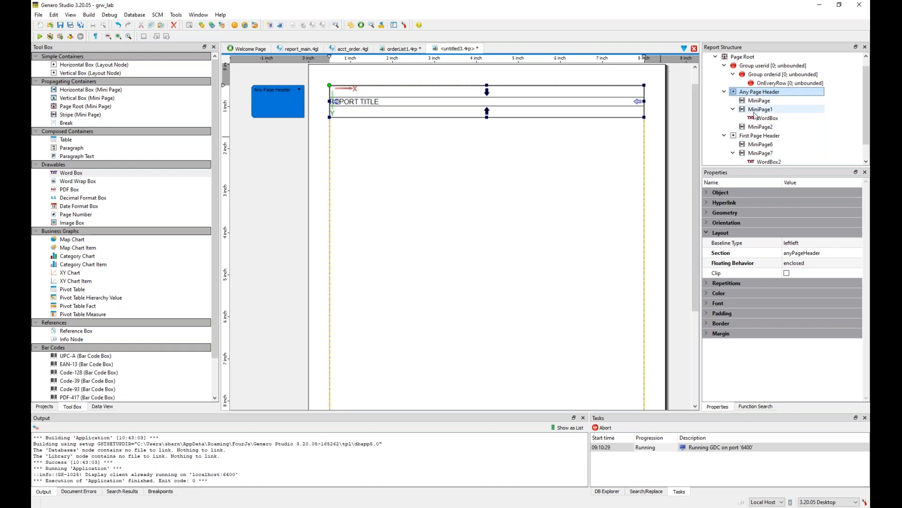
pyautogui.click(758, 138)
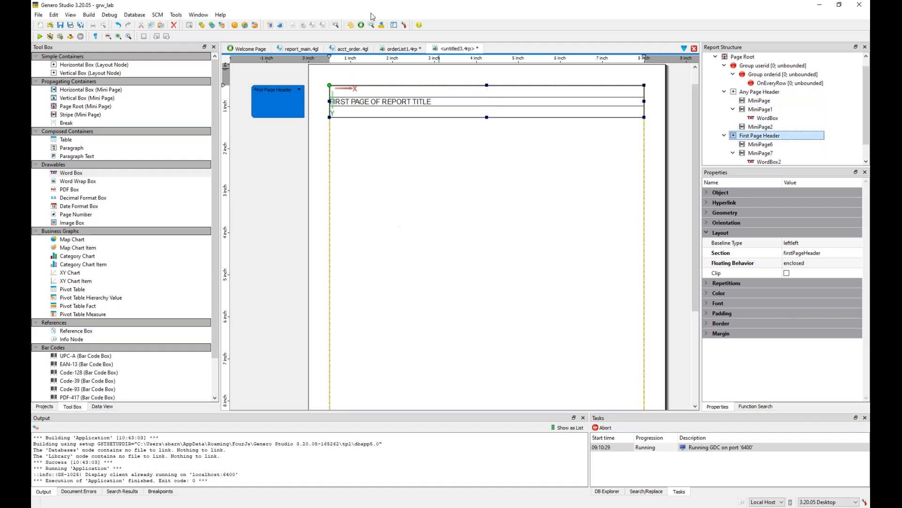
# Switch the displayed header in the design view between Any Page Header and First Page Header, finishing on First Page Header.
pyautogui.click(299, 90)
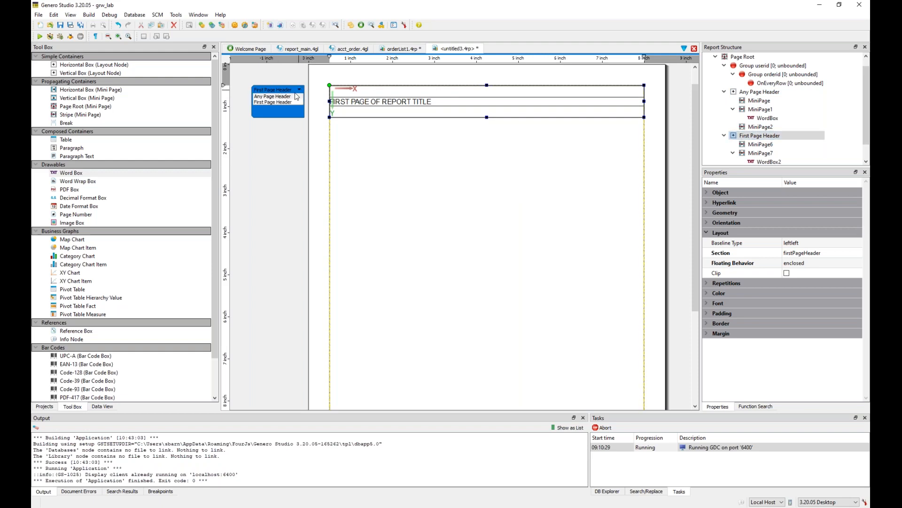
pyautogui.click(289, 96)
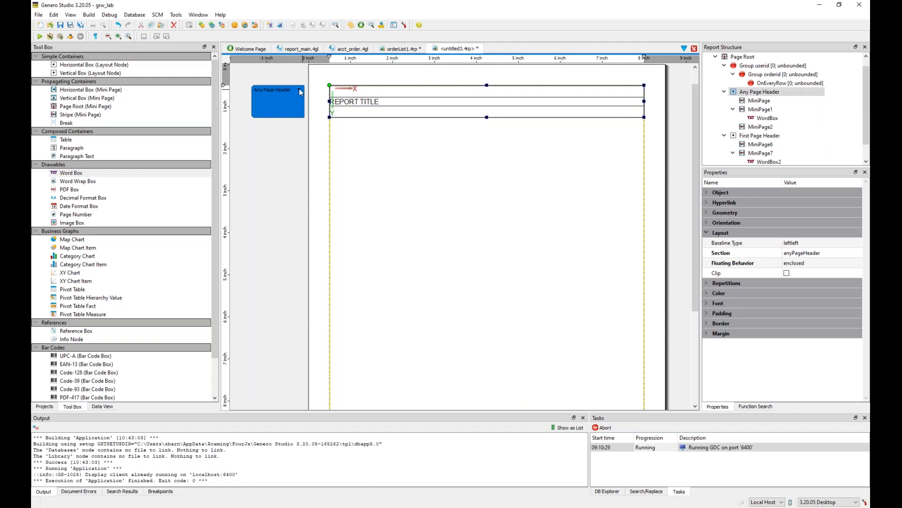
pyautogui.click(300, 90)
pyautogui.click(275, 101)
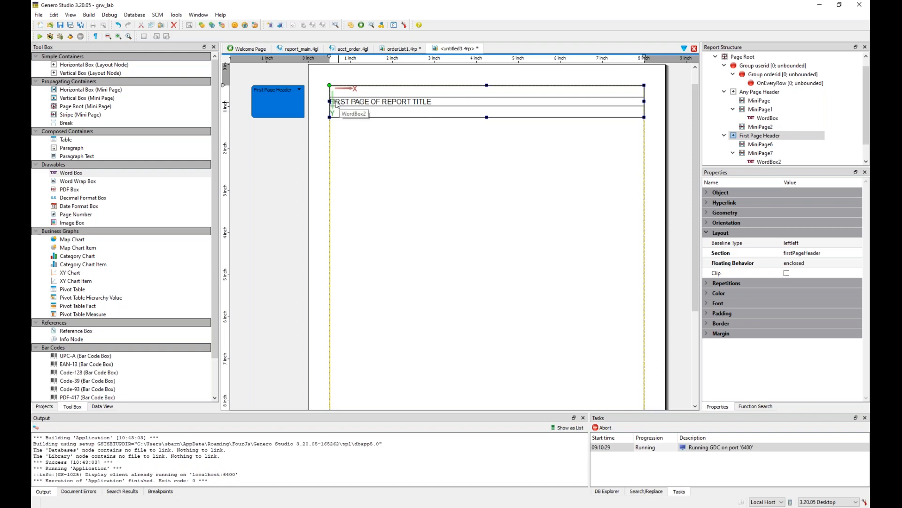
pyautogui.click(298, 90)
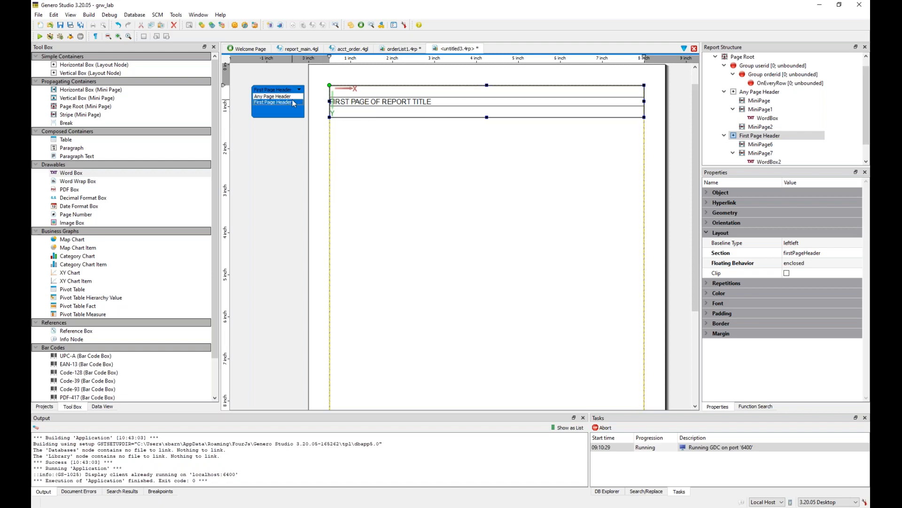
pyautogui.click(291, 96)
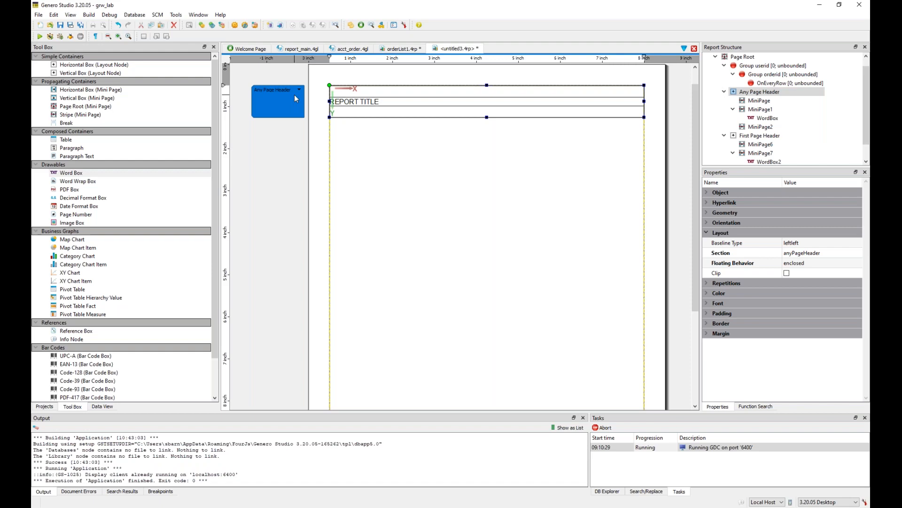
pyautogui.click(289, 90)
pyautogui.click(287, 102)
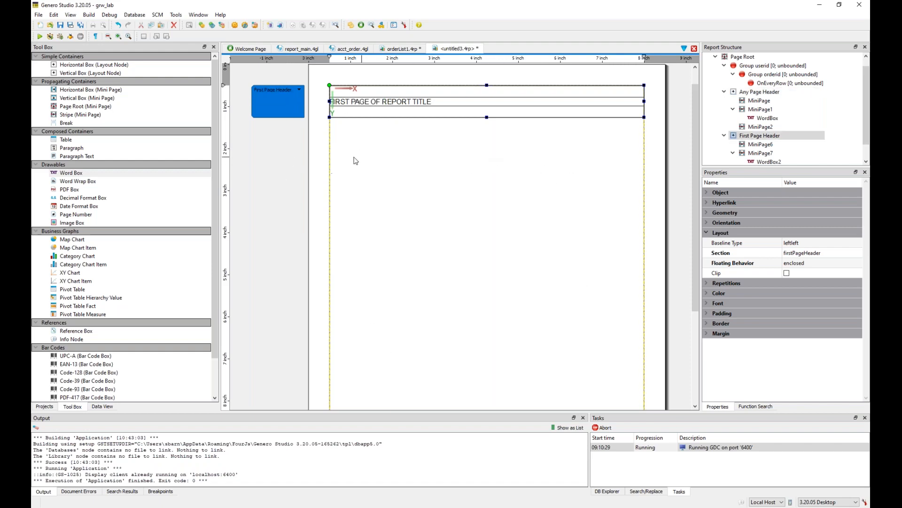
# Collapse both header nodes in the report structure and switch to the PowerPoint slide about the Section property.
pyautogui.click(724, 92)
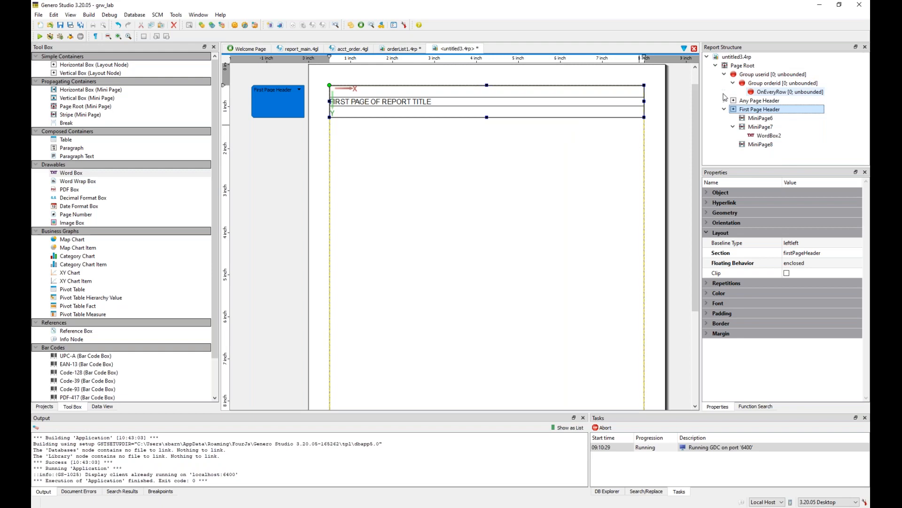
pyautogui.click(724, 109)
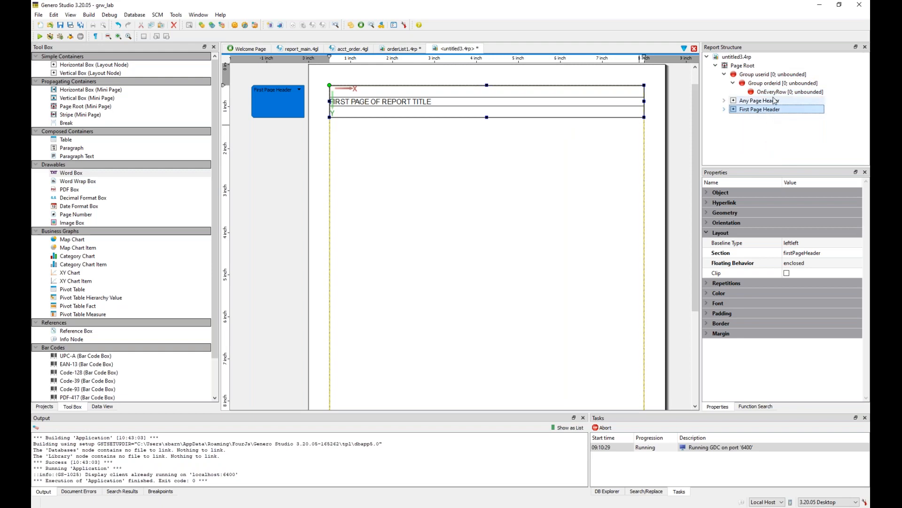
pyautogui.moveTo(389, 507)
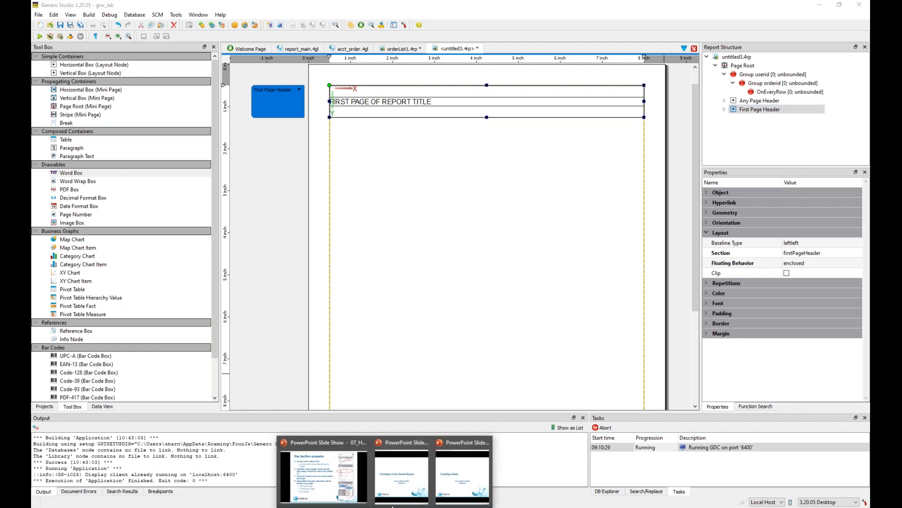
pyautogui.click(324, 474)
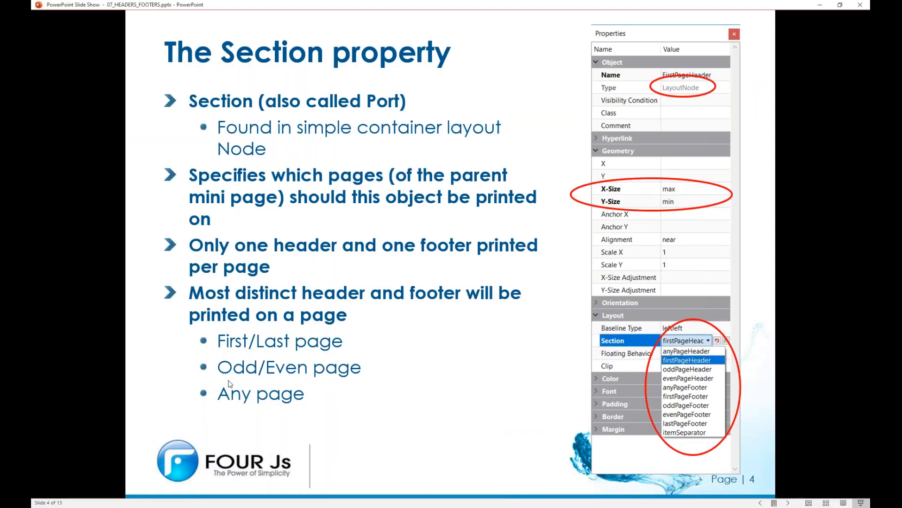
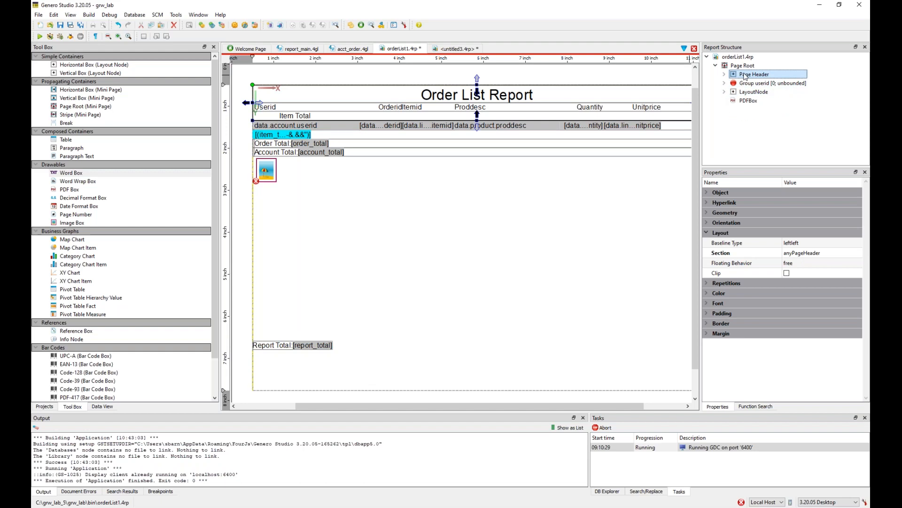
# Move orderList1.4rp's Page Header node to the end of the Page Root and inspect its document error.
pyautogui.moveTo(744, 77); pyautogui.dragTo(745, 68)
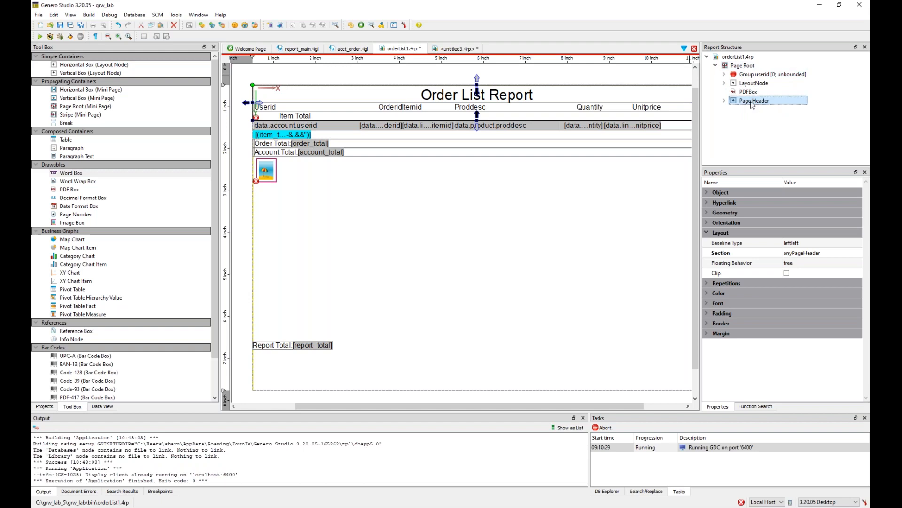
pyautogui.click(81, 492)
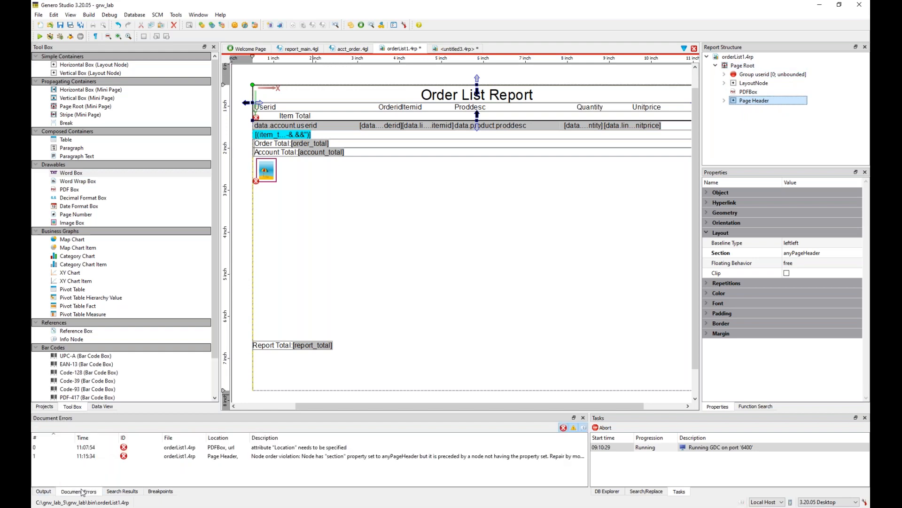
pyautogui.click(335, 459)
pyautogui.click(336, 461)
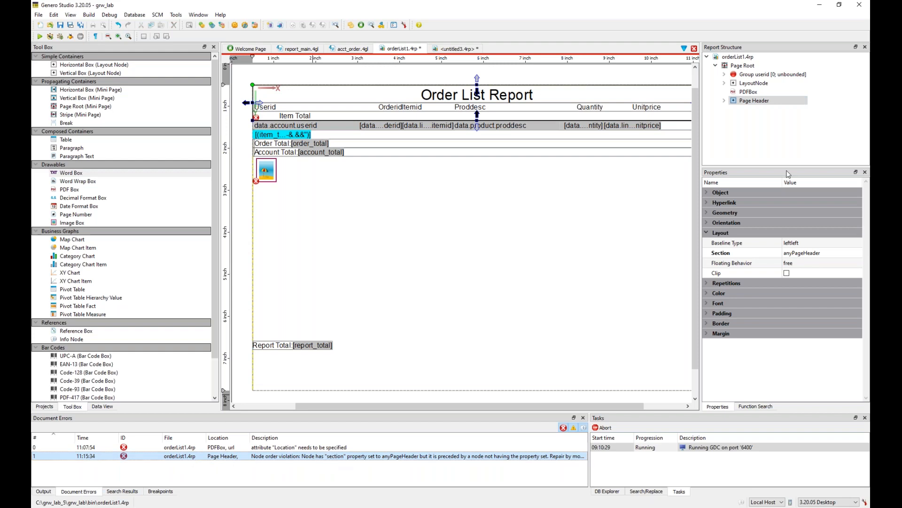
# Check the Section property of Page Header and LayoutNode, and move Page Header back to first place under the Page Root.
pyautogui.click(771, 102)
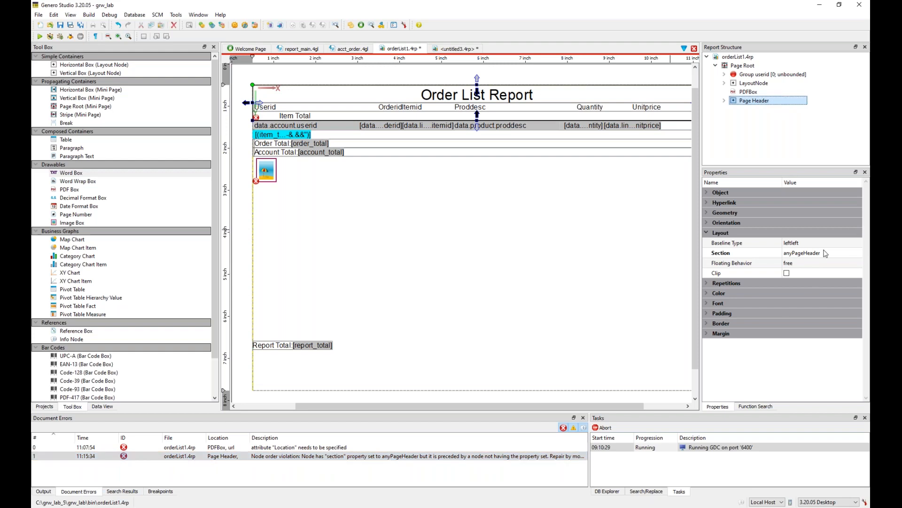
pyautogui.click(751, 84)
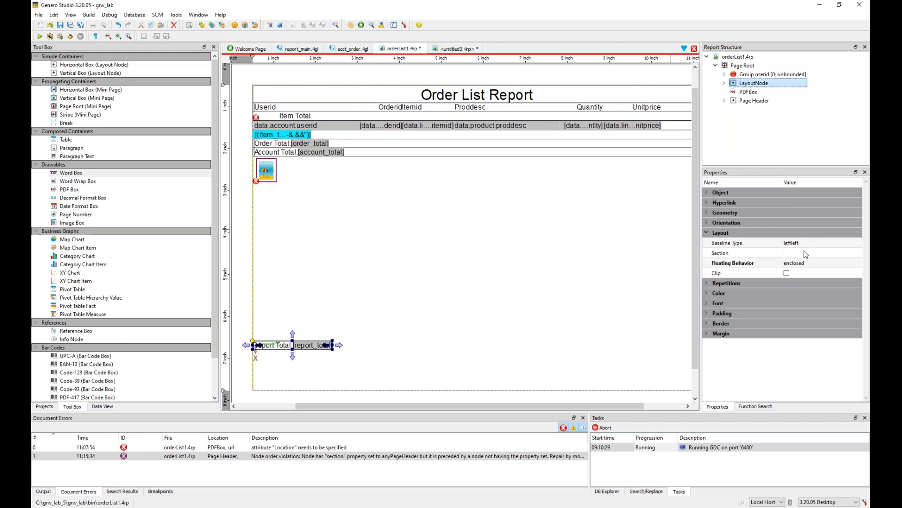
pyautogui.click(725, 83)
pyautogui.click(724, 83)
pyautogui.moveTo(751, 100); pyautogui.dragTo(747, 74)
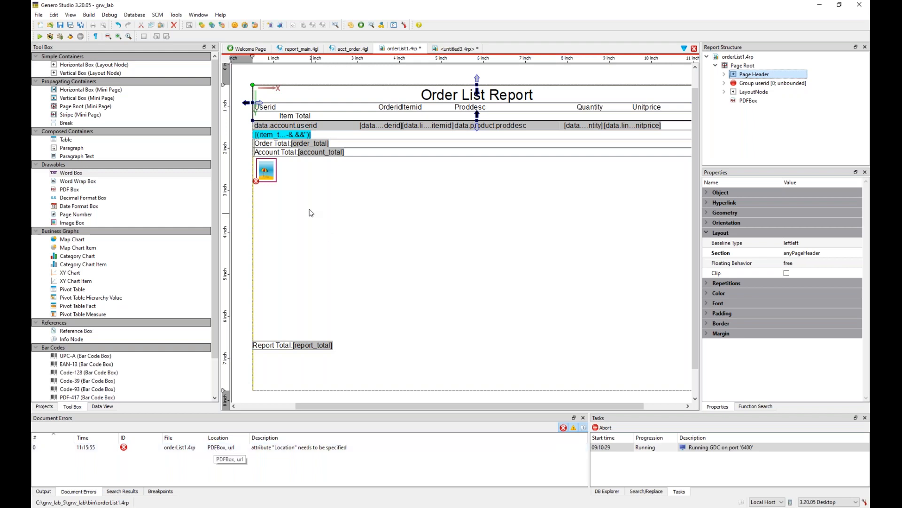
# Delete the PDF box from the order list report.
pyautogui.click(266, 170)
pyautogui.press('Delete')
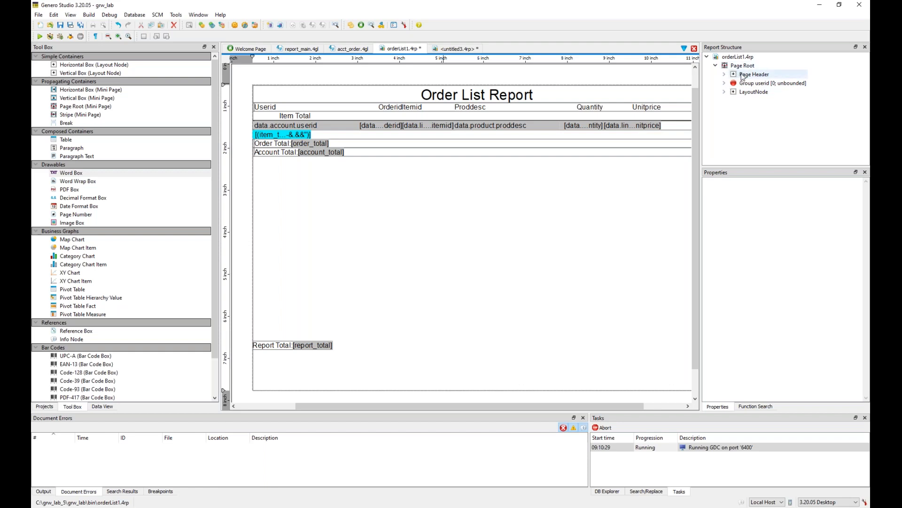
# Add a Vertical Box layout node to the Page Root and rename it as Report Footer.
pyautogui.click(746, 67)
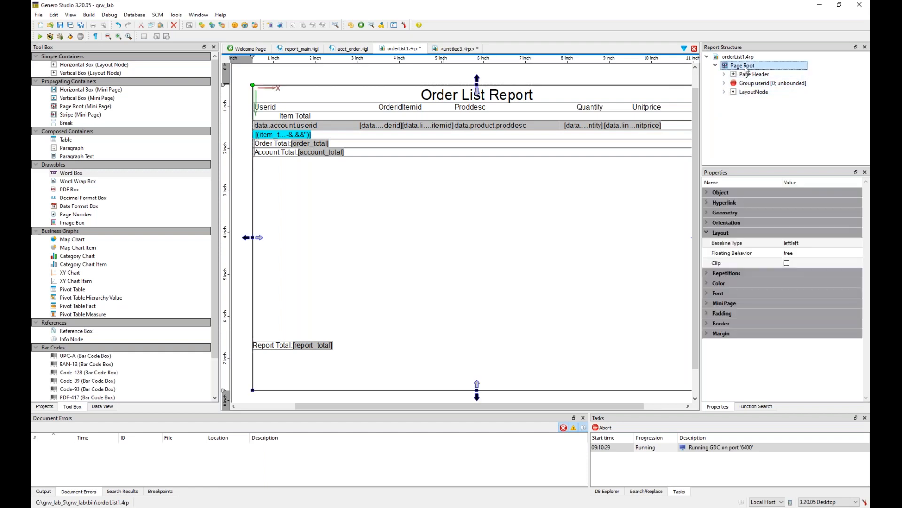
pyautogui.doubleClick(81, 74)
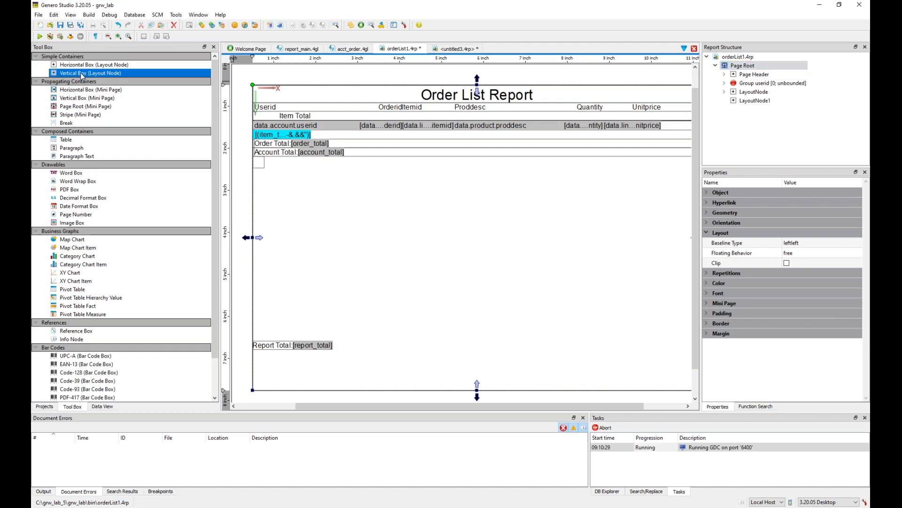
pyautogui.click(765, 101)
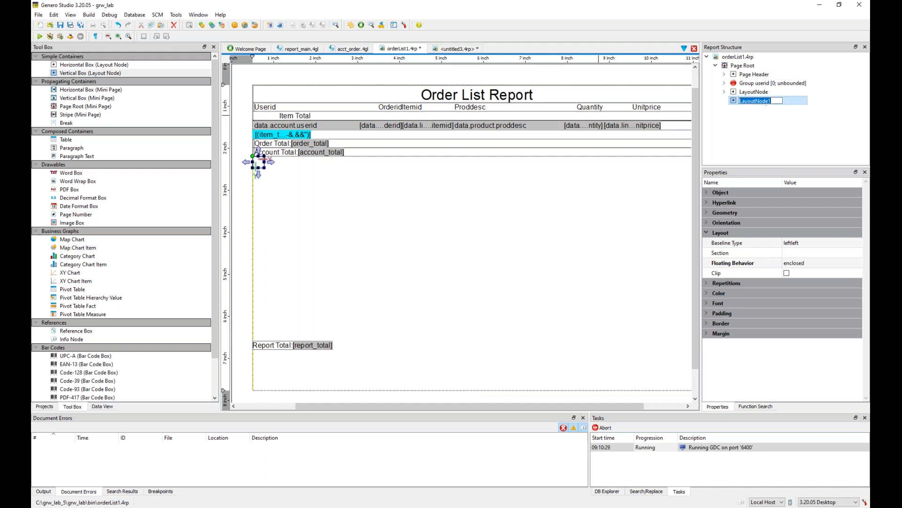
pyautogui.write('Report Footer')
pyautogui.press('Return')
# Set the Section property of the Report Footer node to anyPageFooter.
pyautogui.click(813, 254)
pyautogui.click(814, 251)
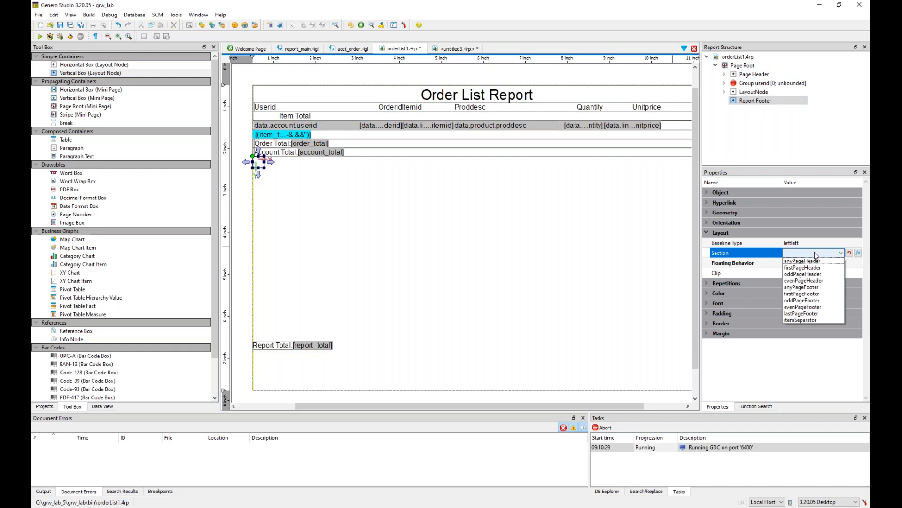
pyautogui.click(806, 287)
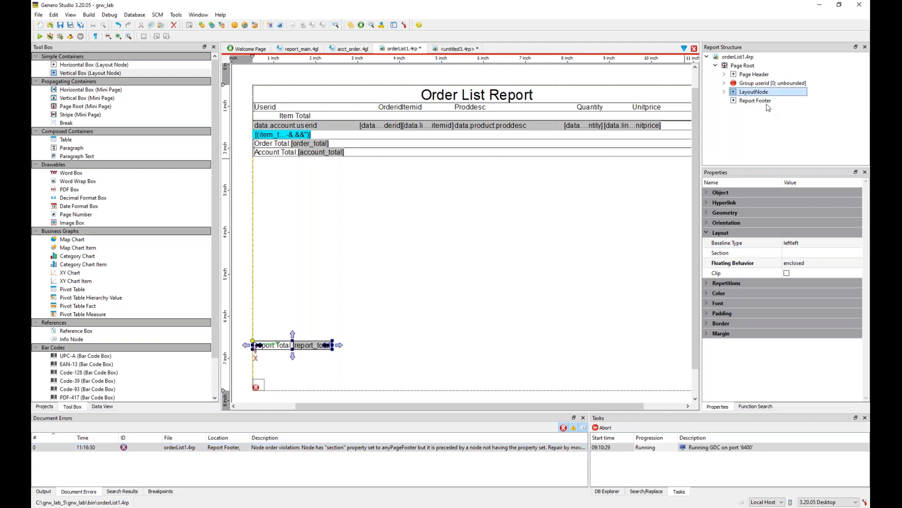
# Move the Report Footer node directly below Page Header, ahead of Group userid, and compare its Section property with LayoutNode's.
pyautogui.click(765, 102)
pyautogui.moveTo(750, 100); pyautogui.dragTo(750, 81)
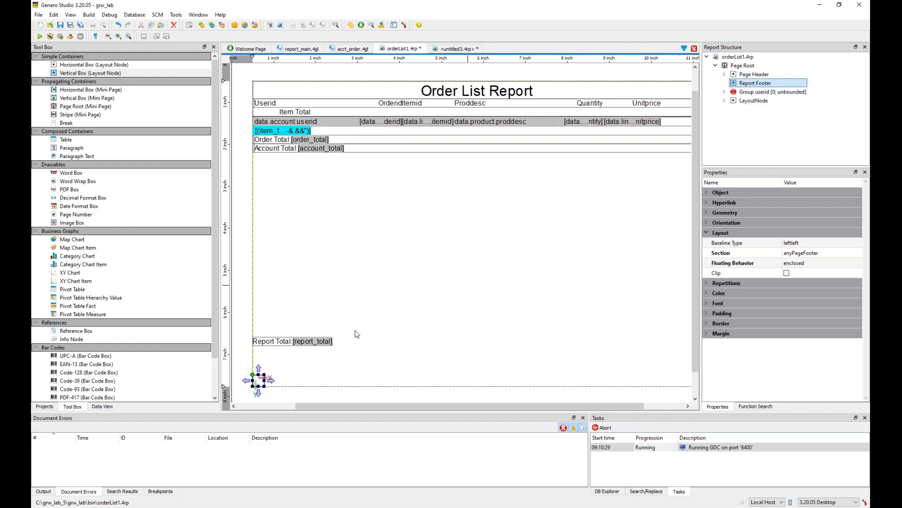
pyautogui.click(258, 385)
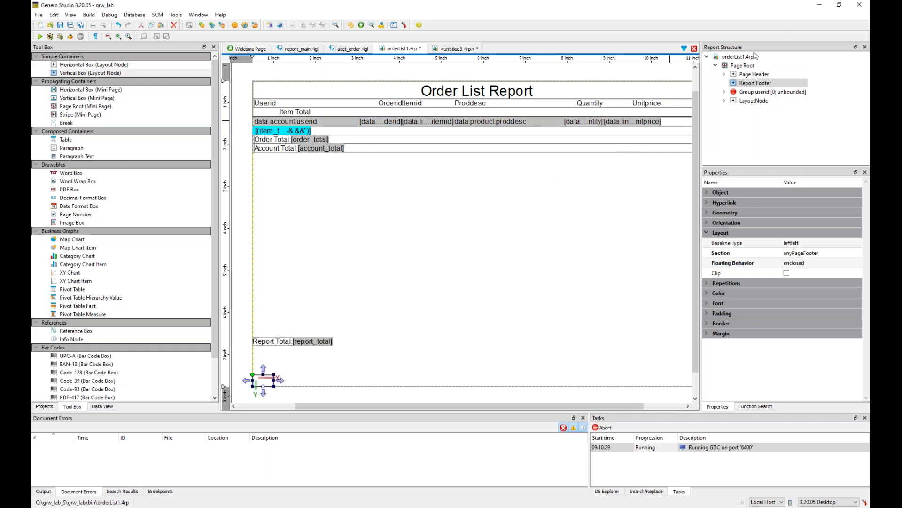
pyautogui.click(757, 101)
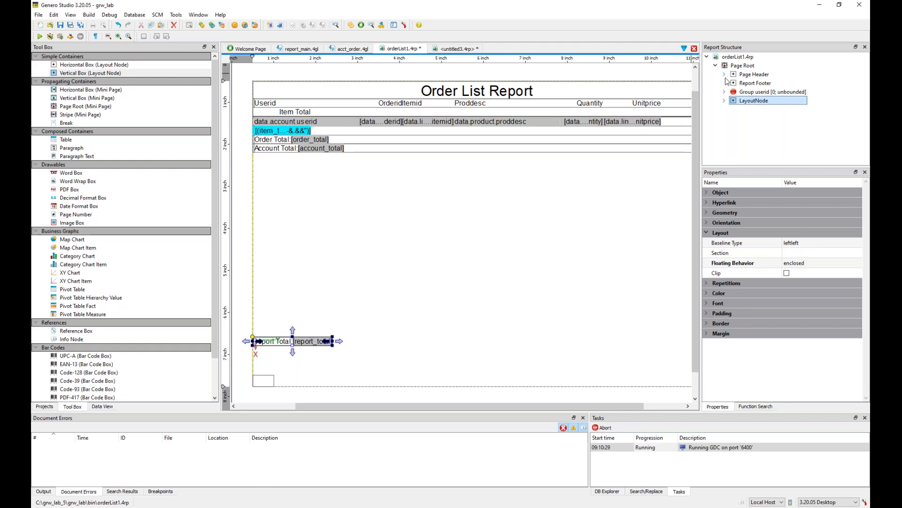
pyautogui.click(755, 84)
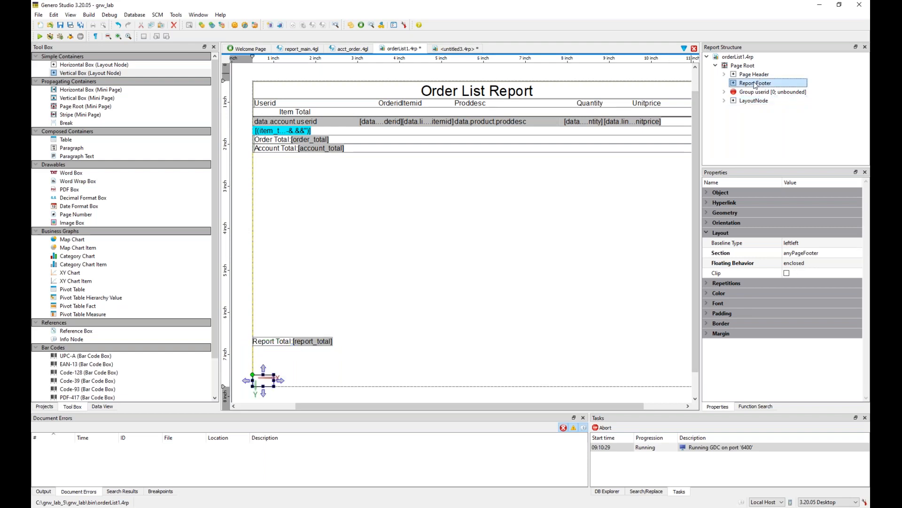
# Add another Vertical Box layout node to the Page Root and rename it as Last Page Footer.
pyautogui.click(743, 67)
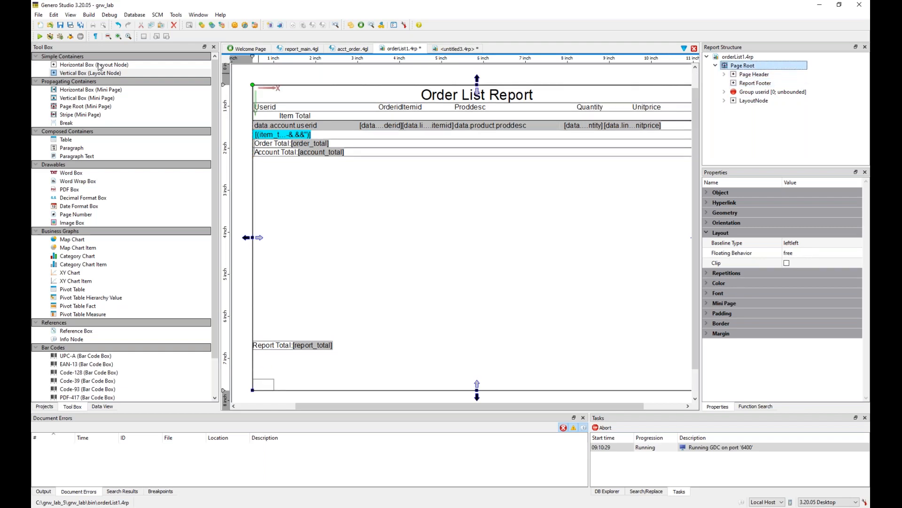
pyautogui.doubleClick(94, 75)
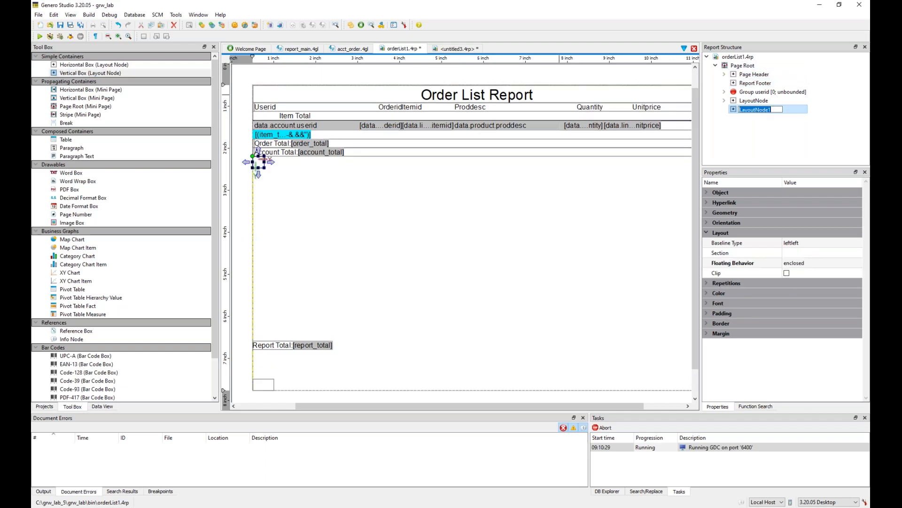
pyautogui.write('Last Page Footer')
pyautogui.press('Return')
# Set the Section property of the Last Page Footer node to lastPageFooter.
pyautogui.click(785, 255)
pyautogui.click(801, 254)
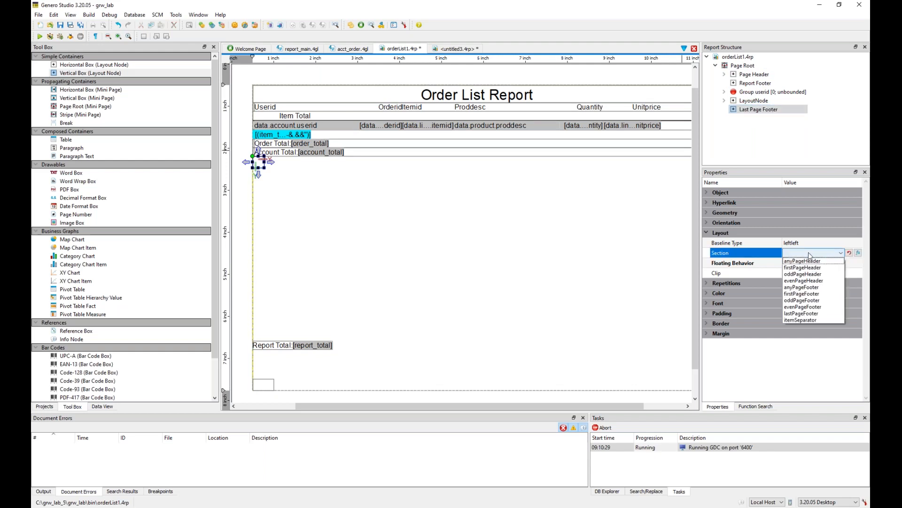
pyautogui.click(810, 314)
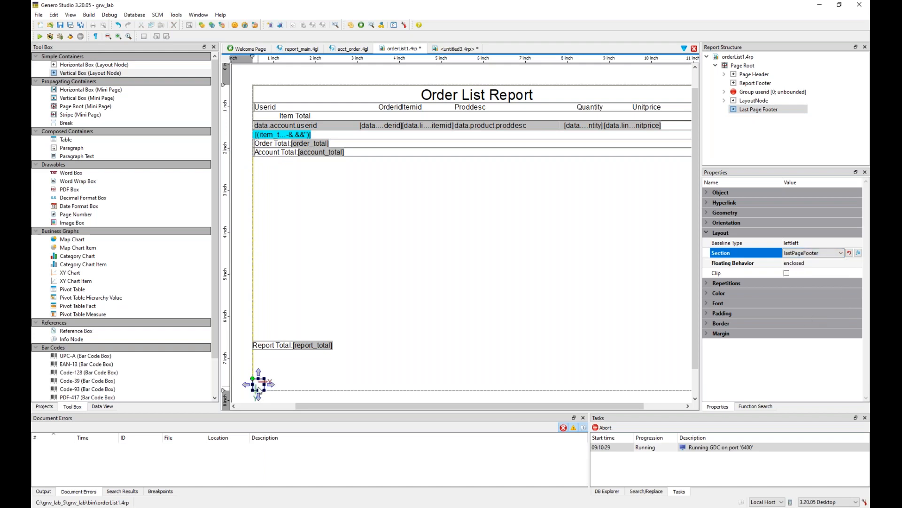
pyautogui.click(752, 109)
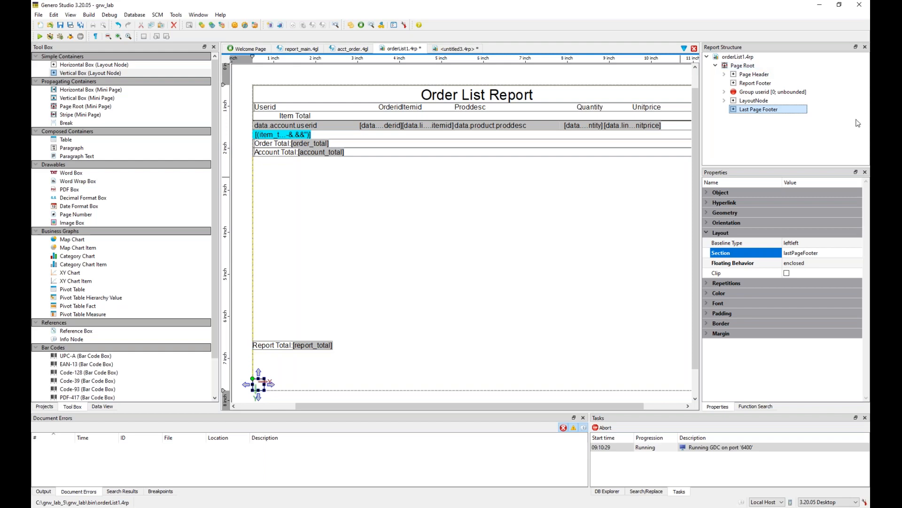
# Compare the PowerPoint slide on report structure positioning with the order list report's node order and the contents of Group userid.
pyautogui.click(384, 507)
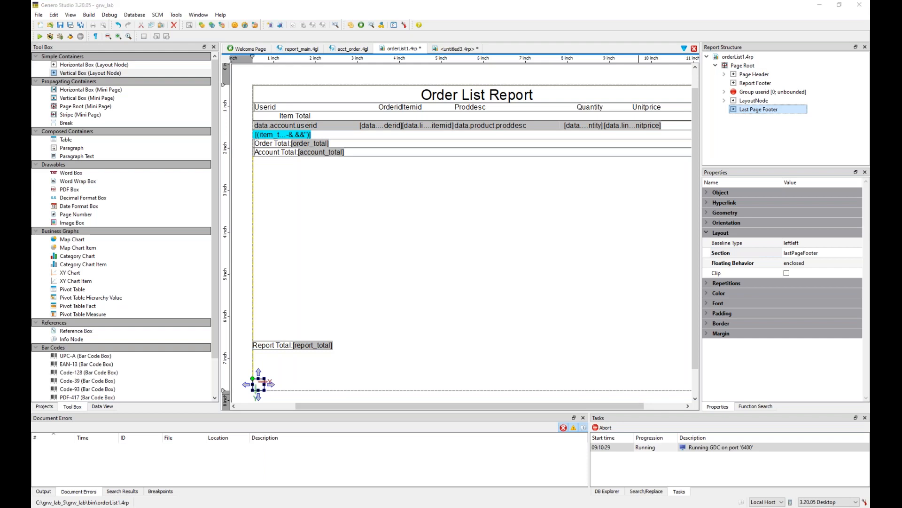
pyautogui.click(348, 489)
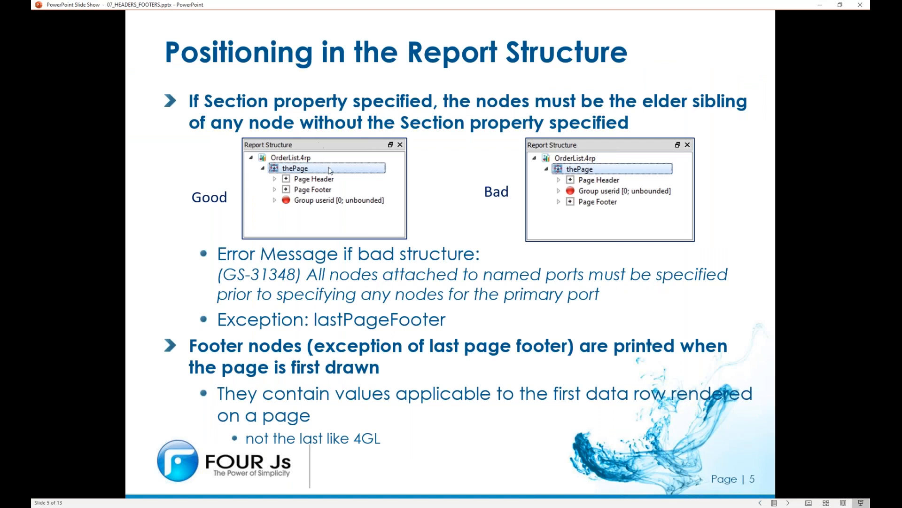
pyautogui.hotkey('alt', 'Tab')
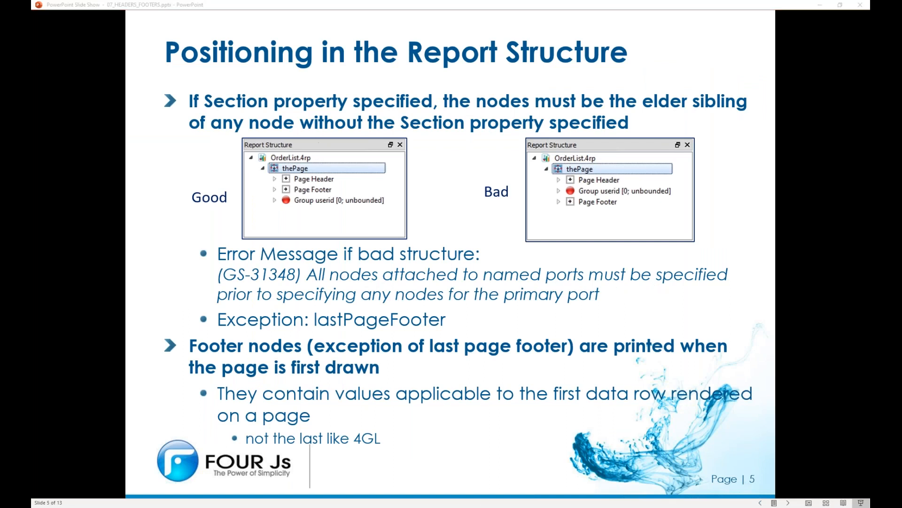
pyautogui.click(754, 75)
pyautogui.click(755, 84)
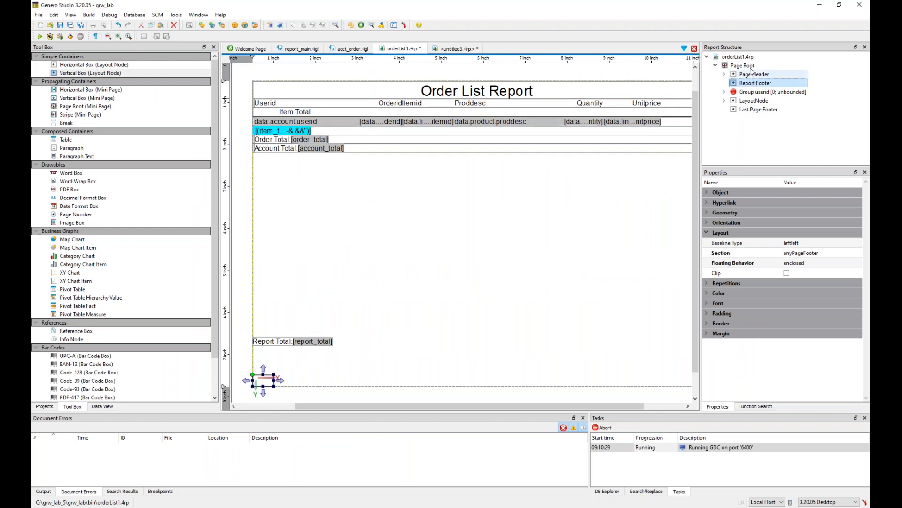
pyautogui.click(754, 100)
pyautogui.click(724, 91)
pyautogui.click(778, 118)
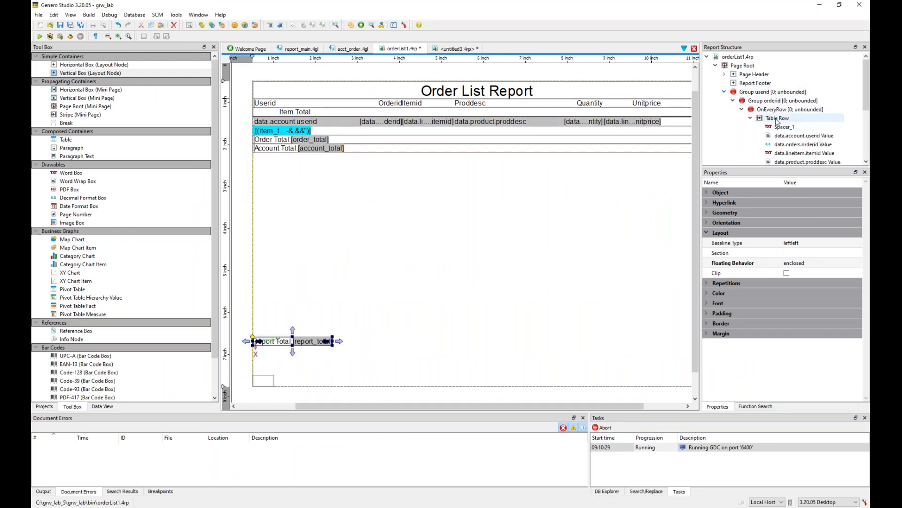
pyautogui.click(724, 91)
pyautogui.click(747, 101)
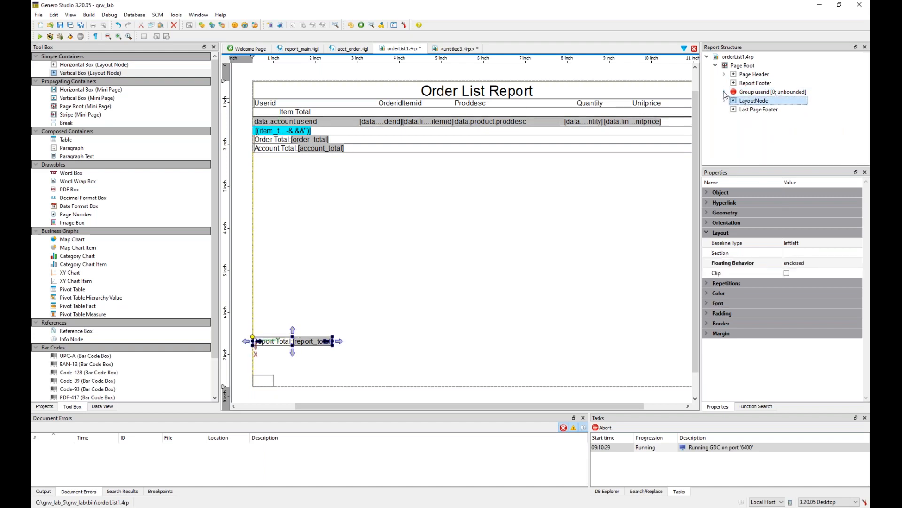
# Switch to PowerPoint, advance to the slide on adding a page number to a report, and return to Genero Studio.
pyautogui.click(385, 507)
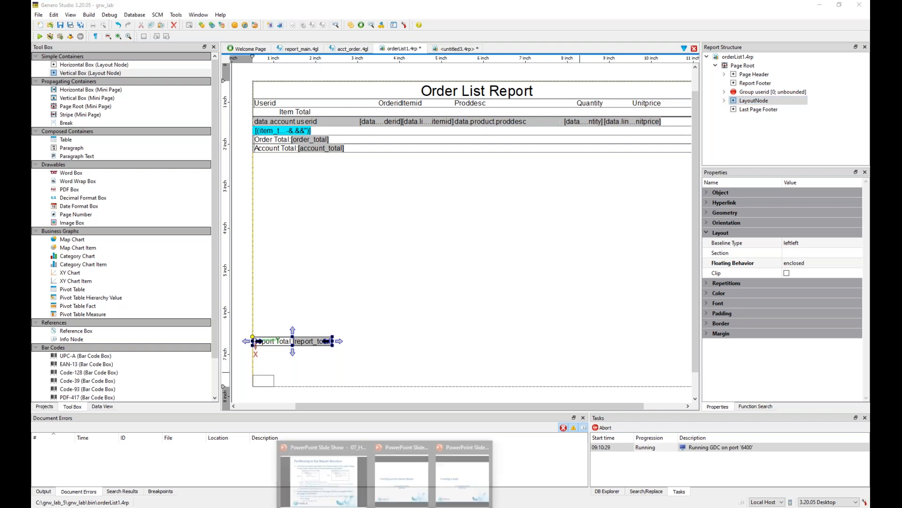
pyautogui.click(323, 475)
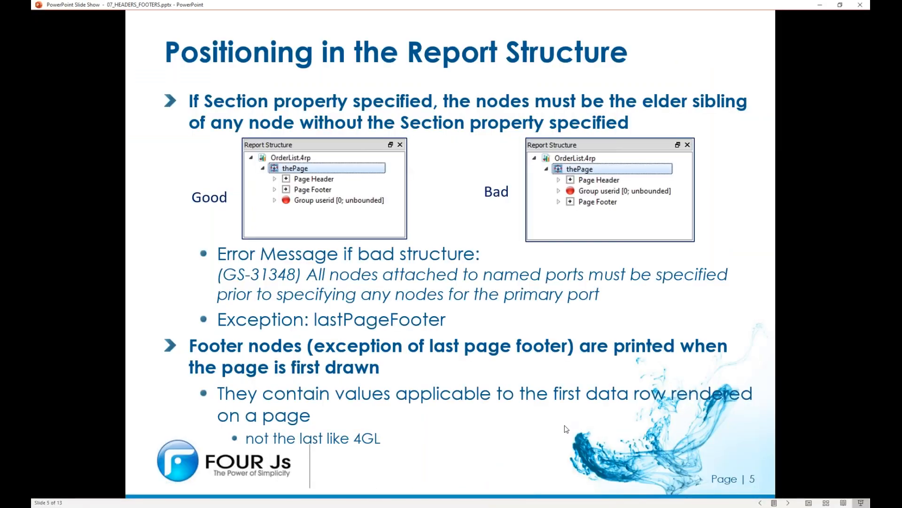
pyautogui.click(789, 503)
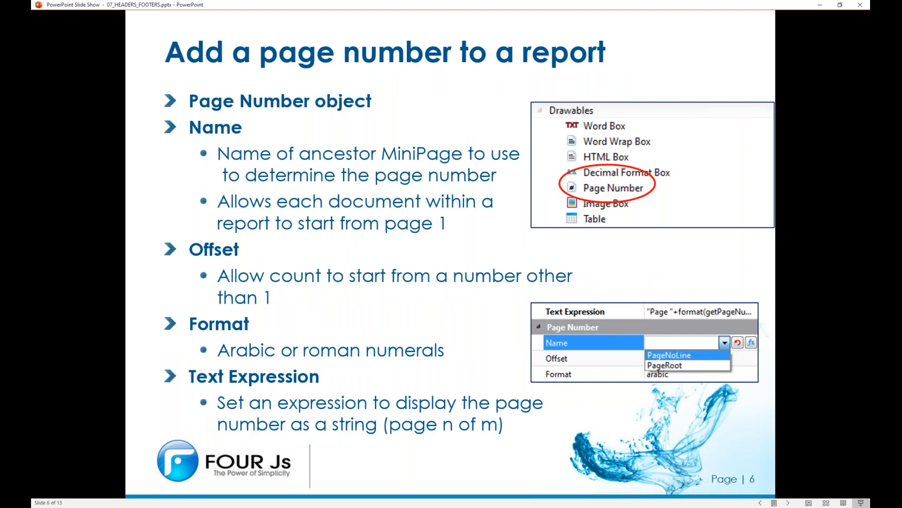
pyautogui.hotkey('alt', 'Tab')
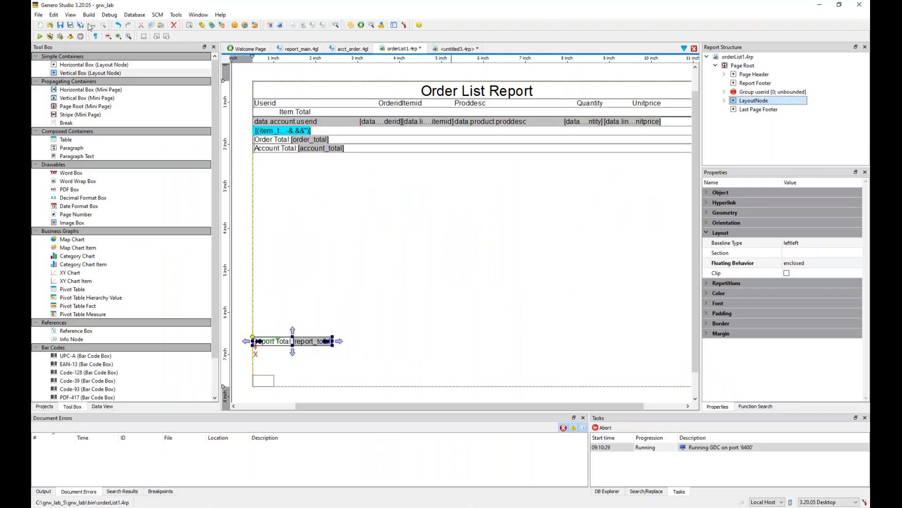
pyautogui.click(39, 15)
pyautogui.click(47, 26)
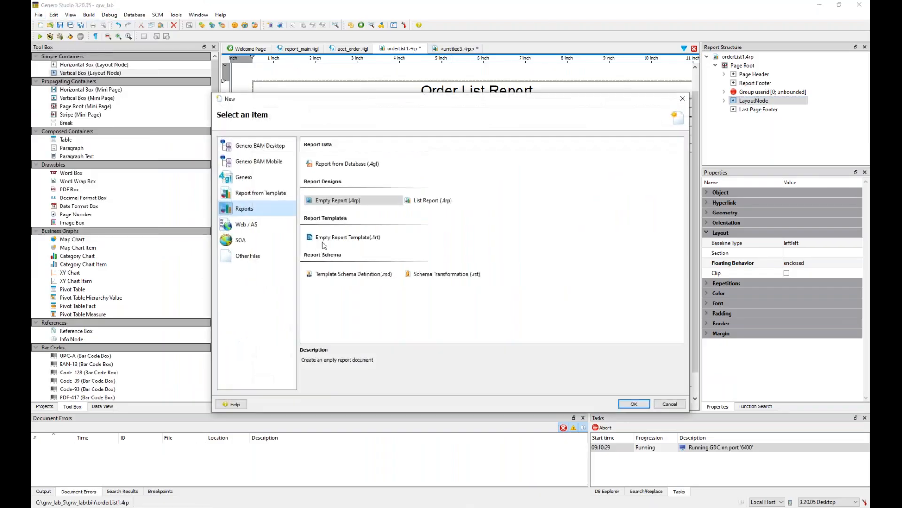
pyautogui.click(668, 406)
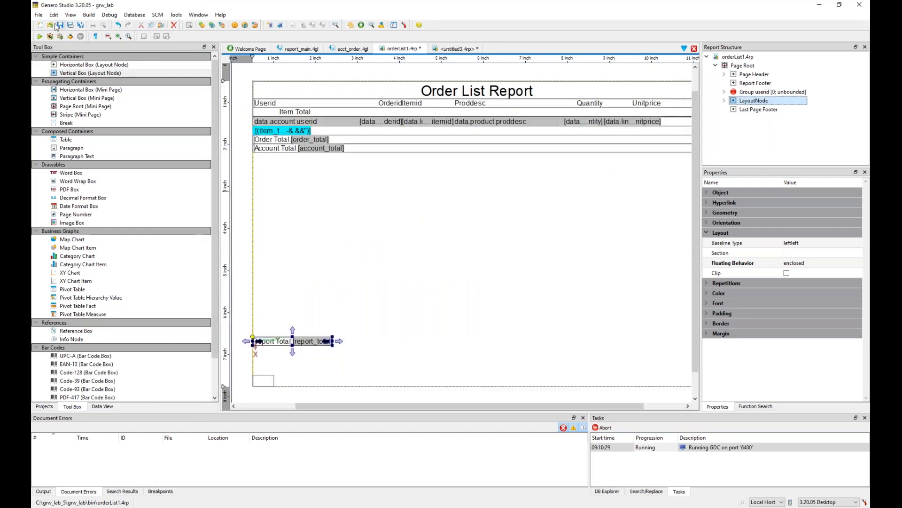
# Open the grw_lab.4pw project from C:\grw_lab_7\grw_lab, discarding all unsaved documents.
pyautogui.click(38, 15)
pyautogui.click(51, 35)
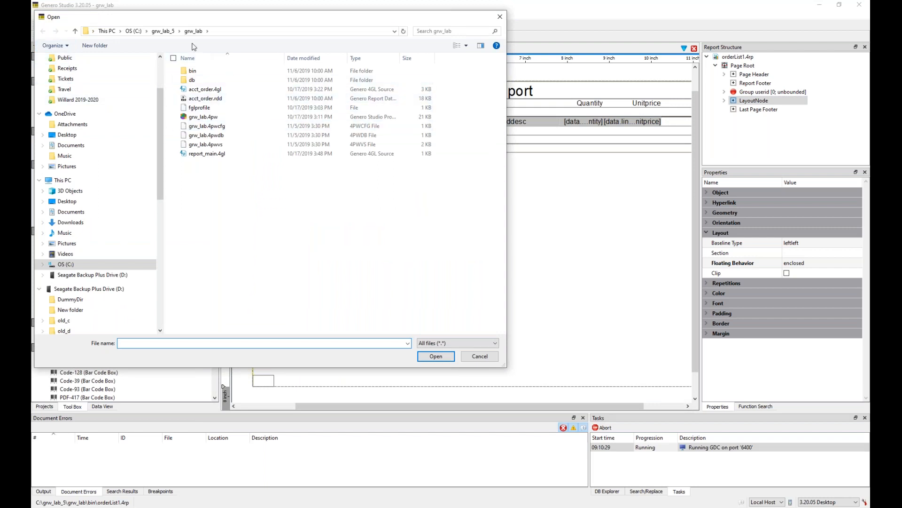
pyautogui.click(133, 30)
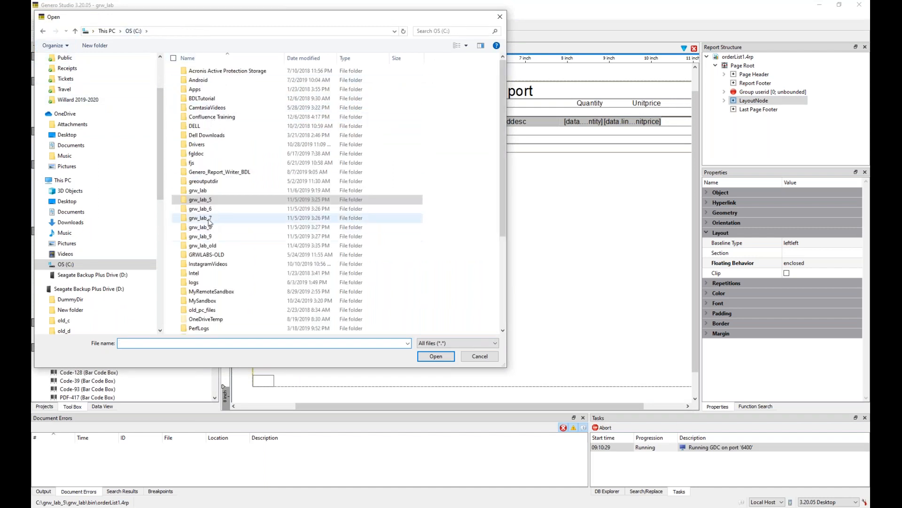
pyautogui.doubleClick(207, 218)
pyautogui.doubleClick(193, 71)
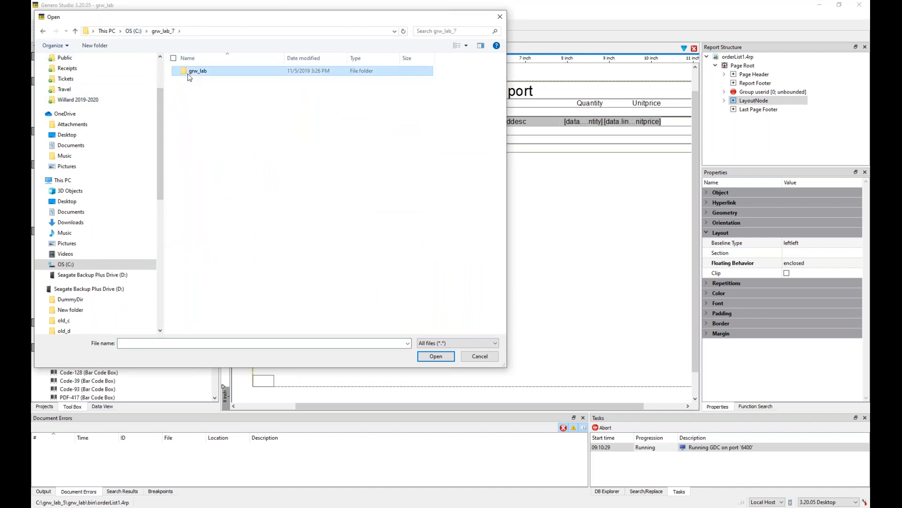
pyautogui.doubleClick(204, 126)
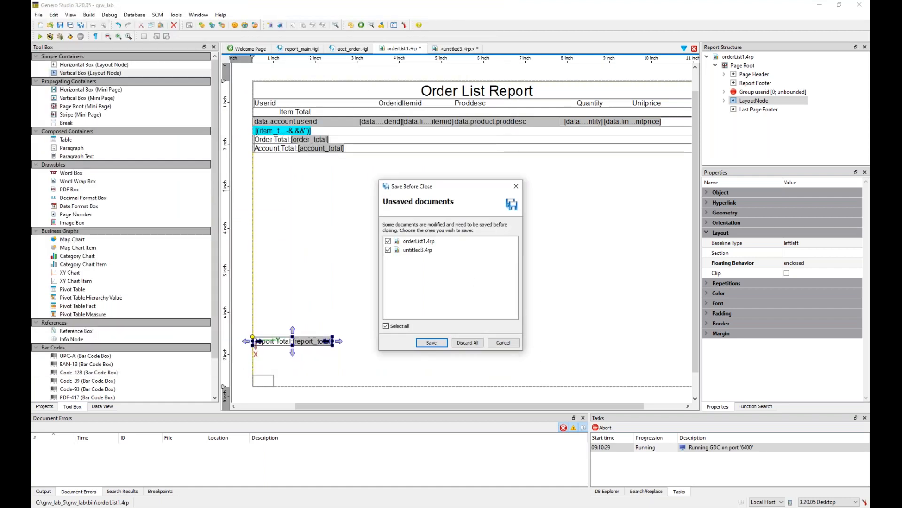
pyautogui.click(468, 342)
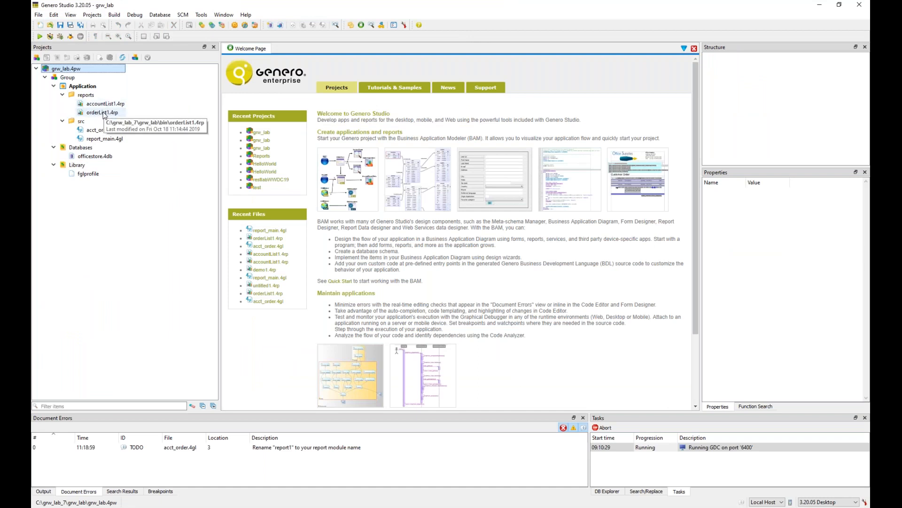
# Open the orderList1.4rp report and display the Page Number properties of the page number box in its title stripe.
pyautogui.doubleClick(103, 112)
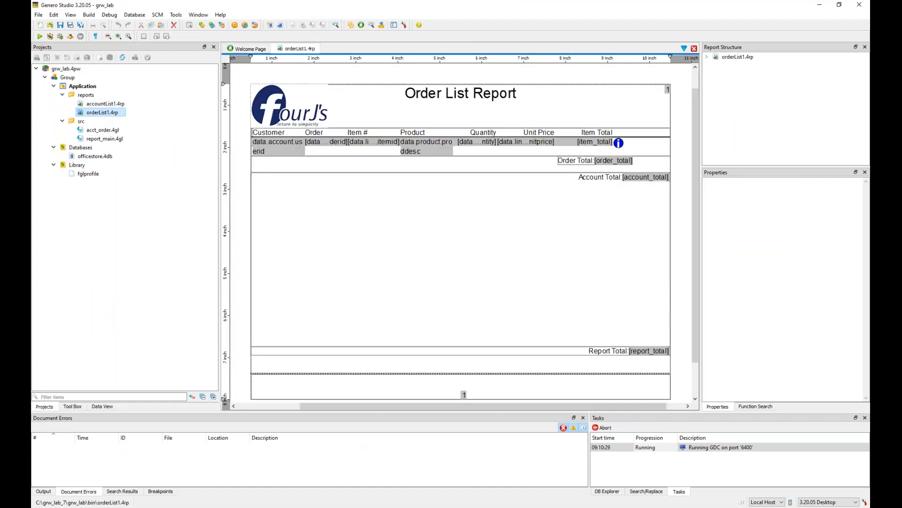
pyautogui.click(667, 89)
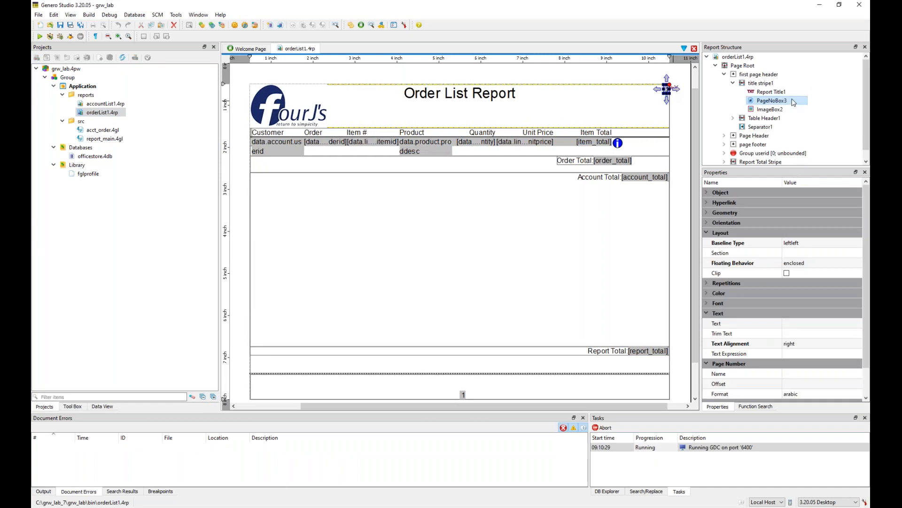
pyautogui.click(708, 313)
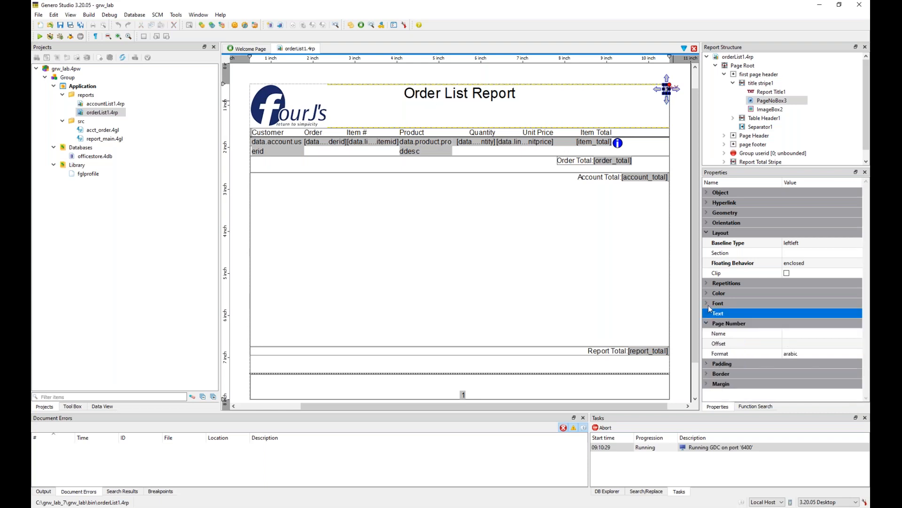
pyautogui.click(773, 324)
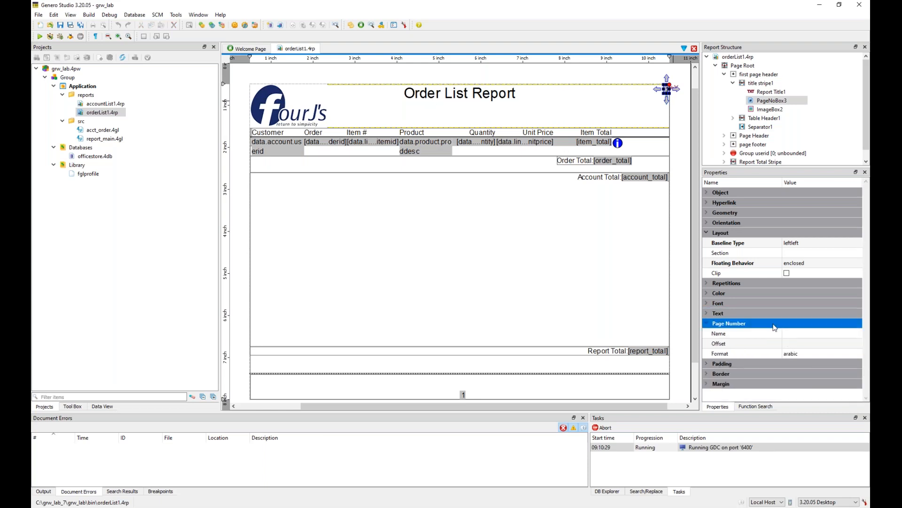
# Look at the Format options of the title stripe's page number, keeping arabic.
pyautogui.click(793, 353)
pyautogui.click(794, 353)
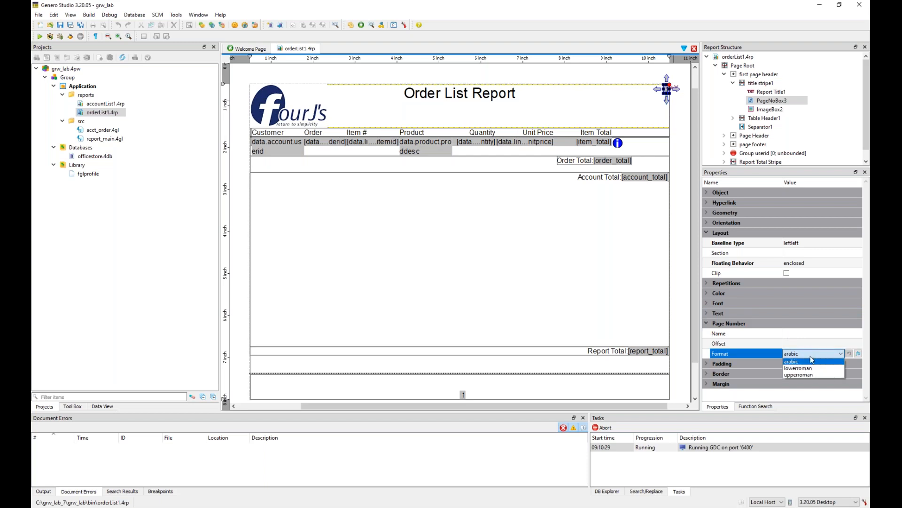
pyautogui.click(810, 353)
# Try an Offset of 3 on the title stripe's page number and clear the value again.
pyautogui.click(790, 344)
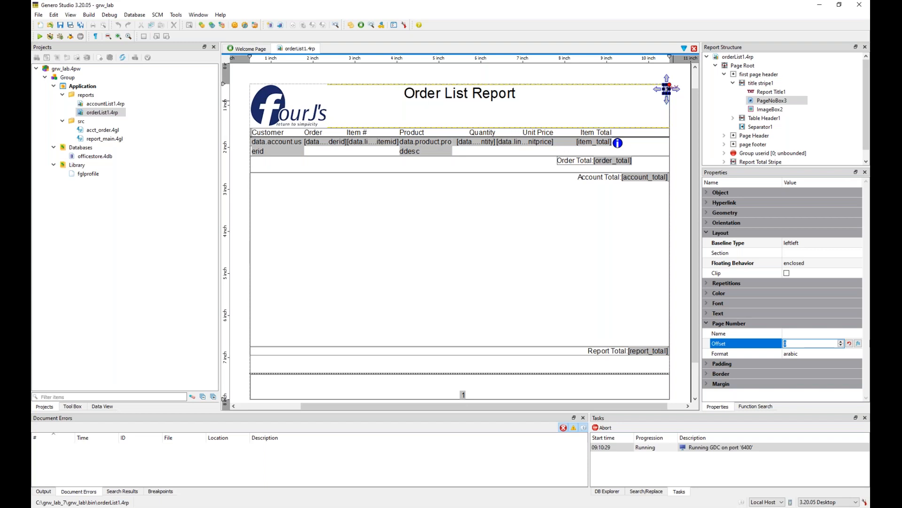
pyautogui.write('3')
pyautogui.click(799, 334)
pyautogui.click(797, 344)
# View the ancestor containers offered for the page number's Name property, and switch back to the PowerPoint slide on page numbers.
pyautogui.click(755, 334)
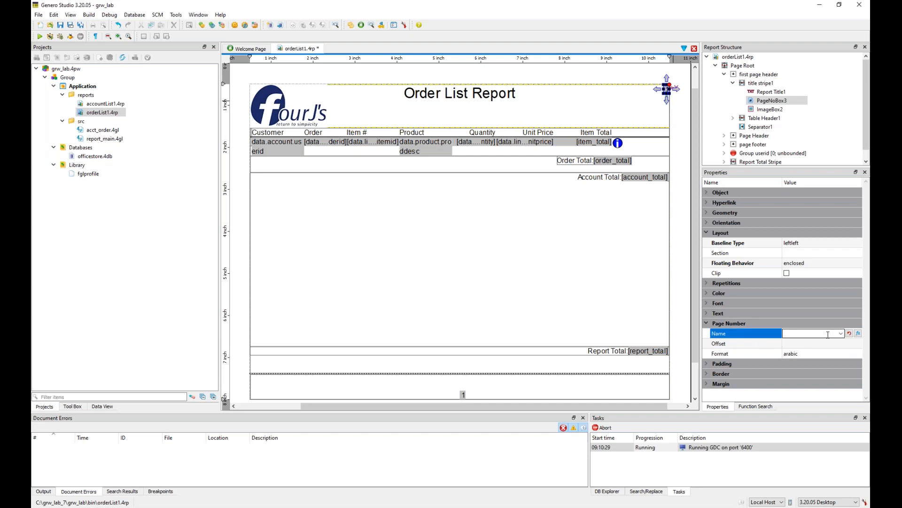
pyautogui.click(847, 333)
pyautogui.click(838, 336)
pyautogui.click(840, 333)
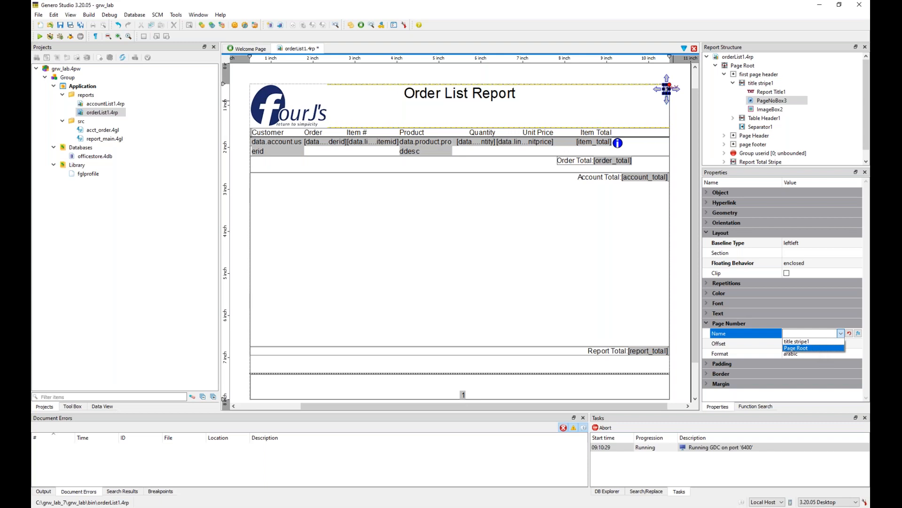
pyautogui.click(384, 507)
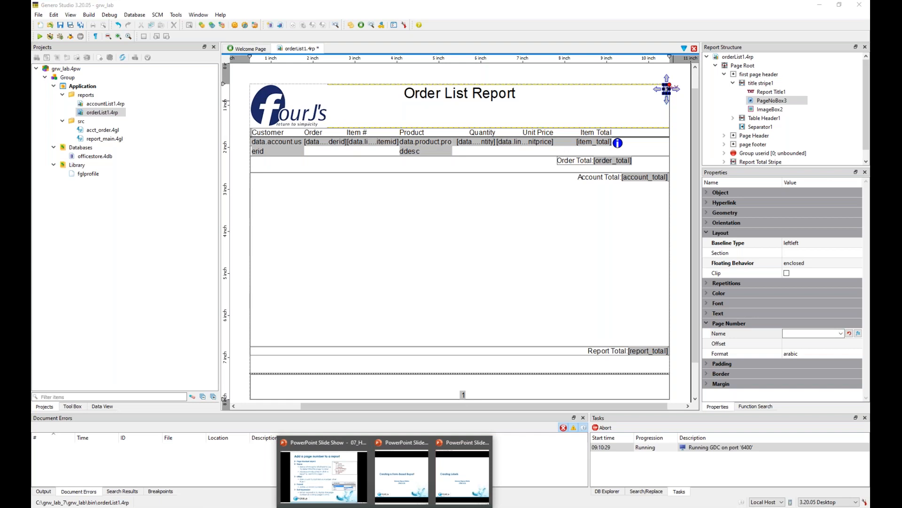
pyautogui.click(324, 475)
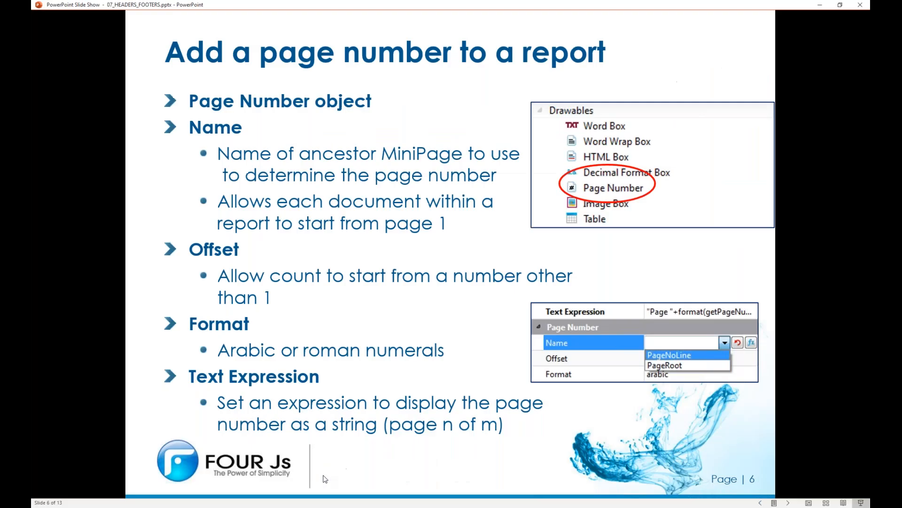